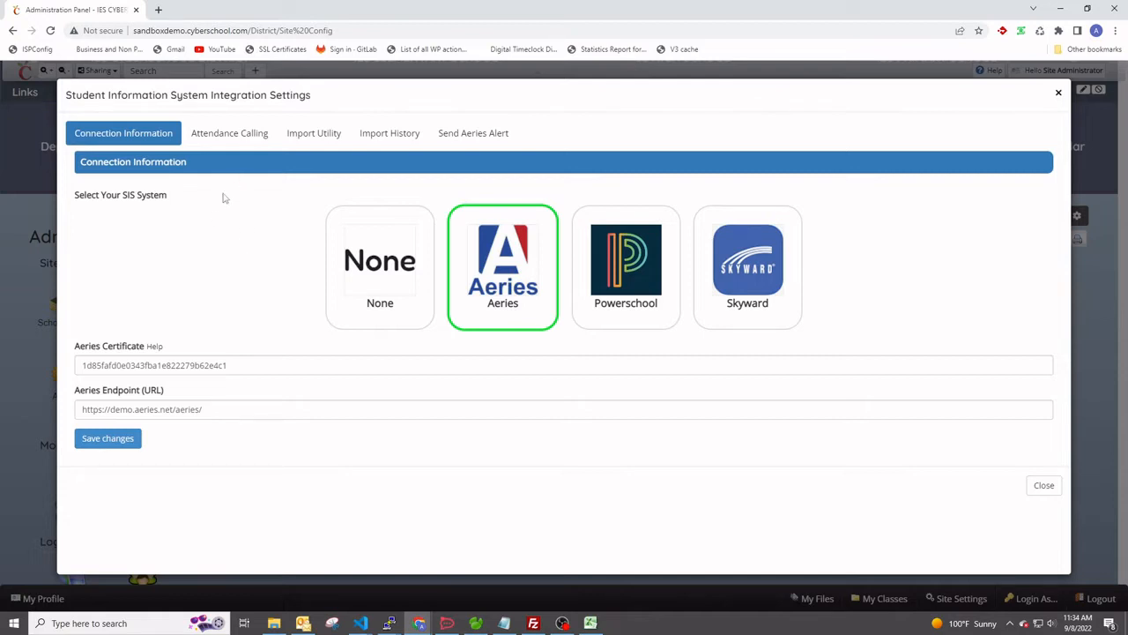
Open the SFTP configuration in the Attendance Calling settings.
{"action": "left_click", "coordinate": [227, 139]}
{"action": "scroll", "coordinate": [570, 239], "scroll_direction": "down", "scroll_amount": 1}
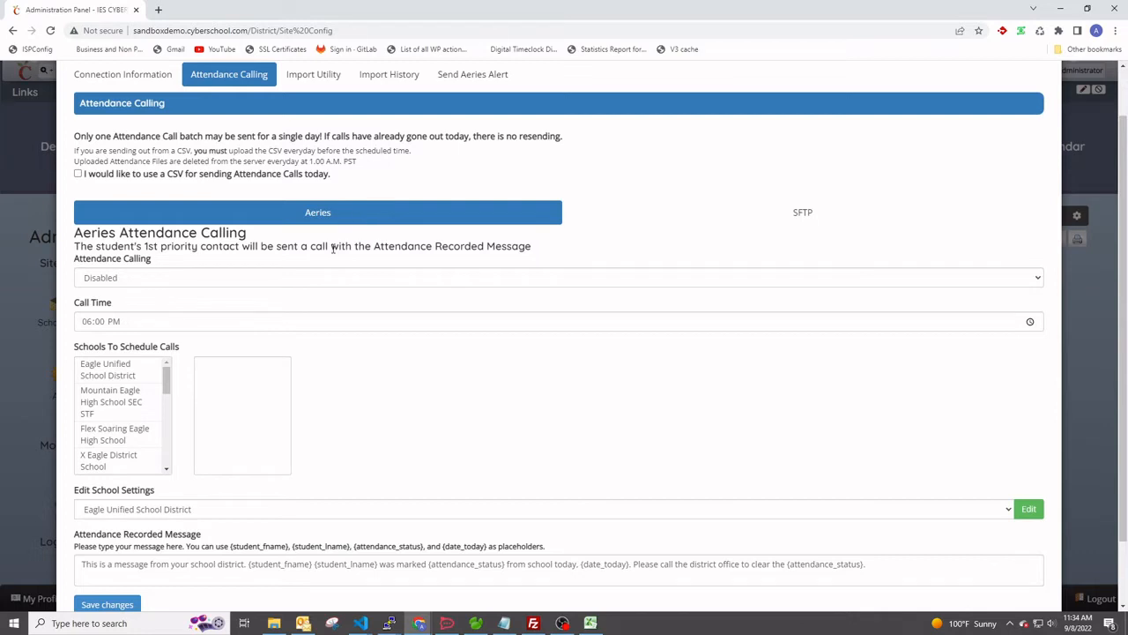
{"action": "left_click", "coordinate": [801, 214]}
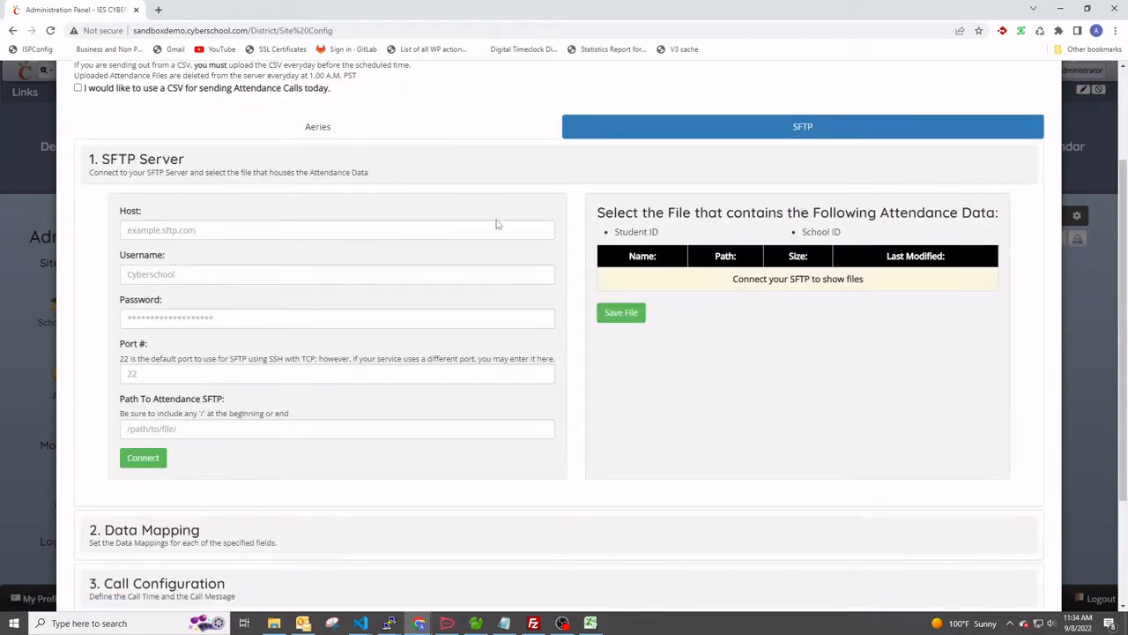
Examine which attendance data fields the selected SFTP file must contain.
{"action": "left_click_drag", "start_coordinate": [605, 213], "coordinate": [1012, 216]}
{"action": "left_click", "coordinate": [653, 211]}
{"action": "scroll", "coordinate": [242, 168], "scroll_direction": "up", "scroll_amount": 1}
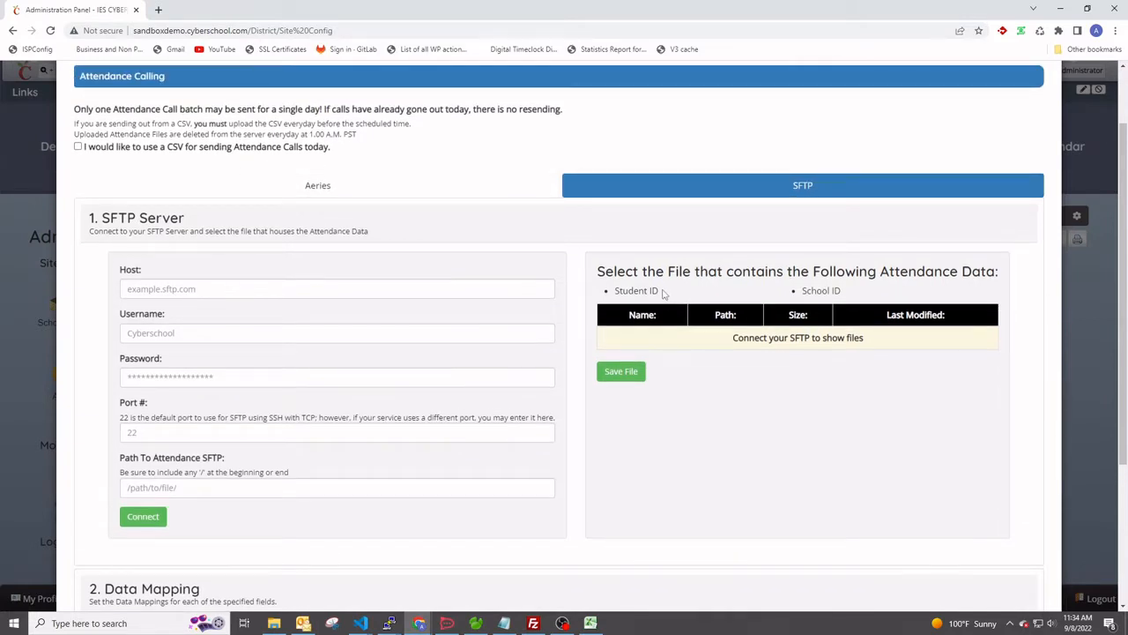
{"action": "left_click_drag", "start_coordinate": [661, 295], "coordinate": [615, 291]}
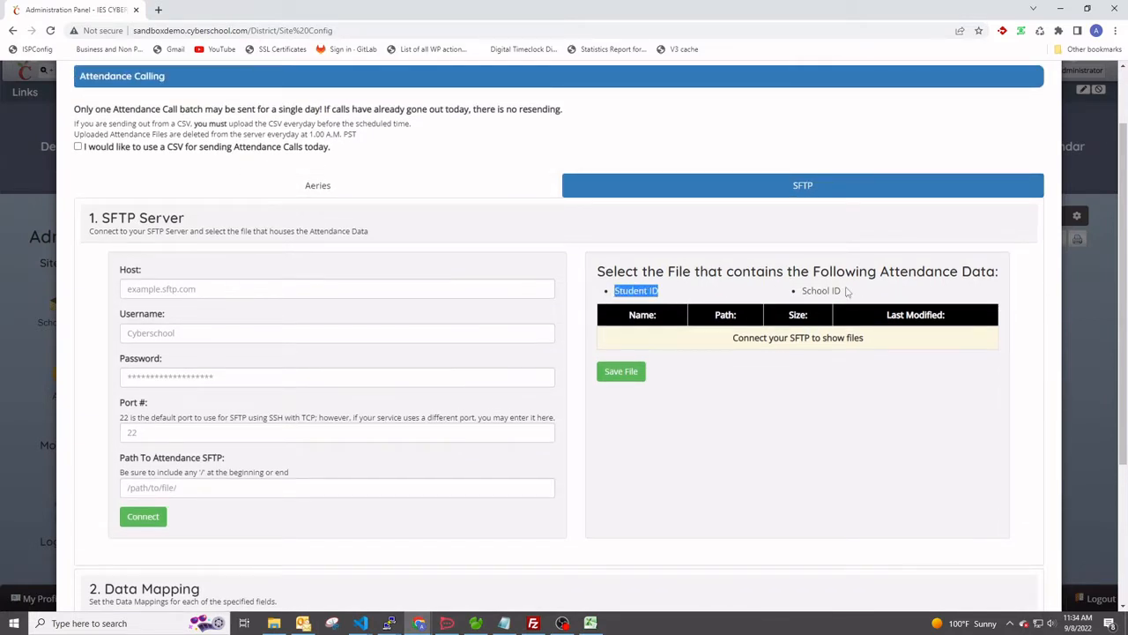
{"action": "left_click_drag", "start_coordinate": [843, 292], "coordinate": [805, 294]}
{"action": "left_click", "coordinate": [718, 272]}
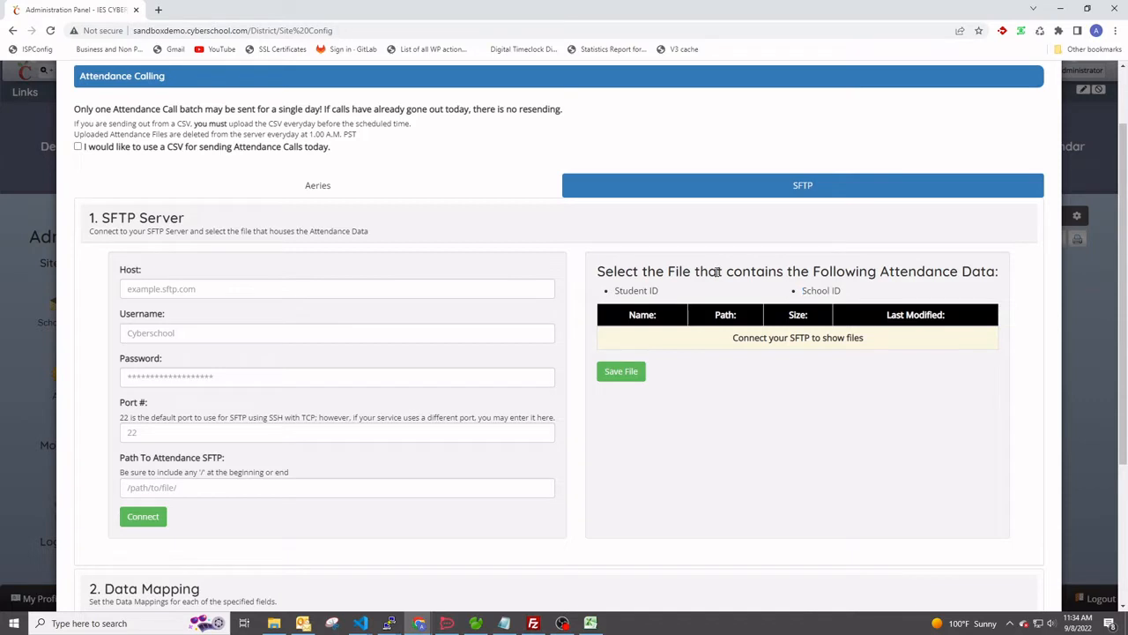
{"action": "scroll", "coordinate": [406, 246], "scroll_direction": "up", "scroll_amount": 1}
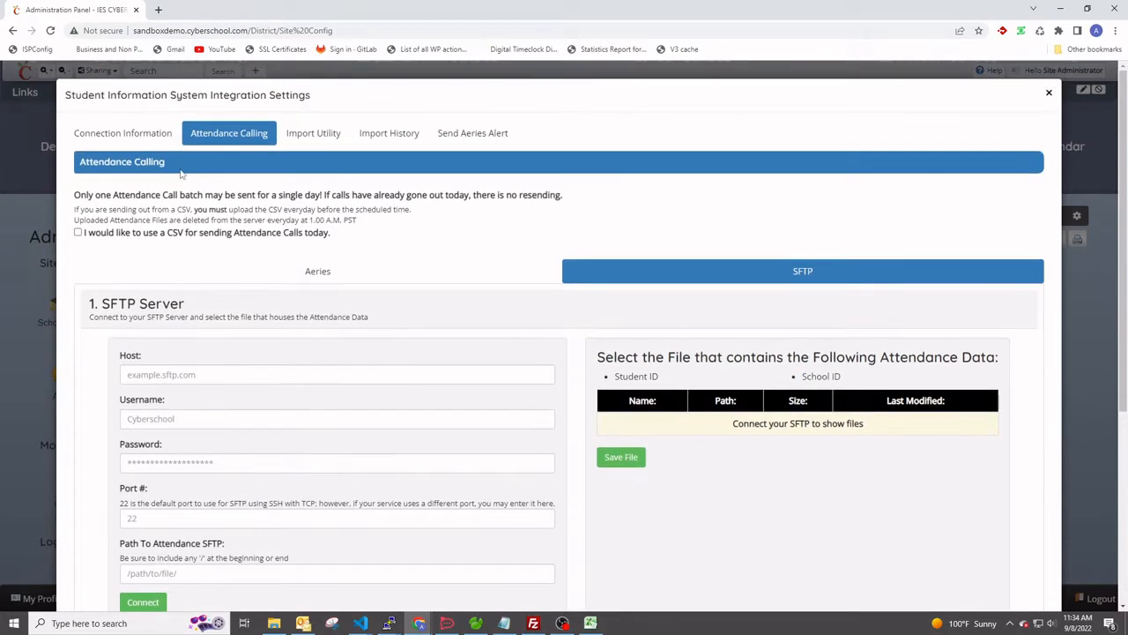
Check the SIS choice under Connection Information and review the SFTP setup sections of Attendance Calling.
{"action": "left_click", "coordinate": [125, 134]}
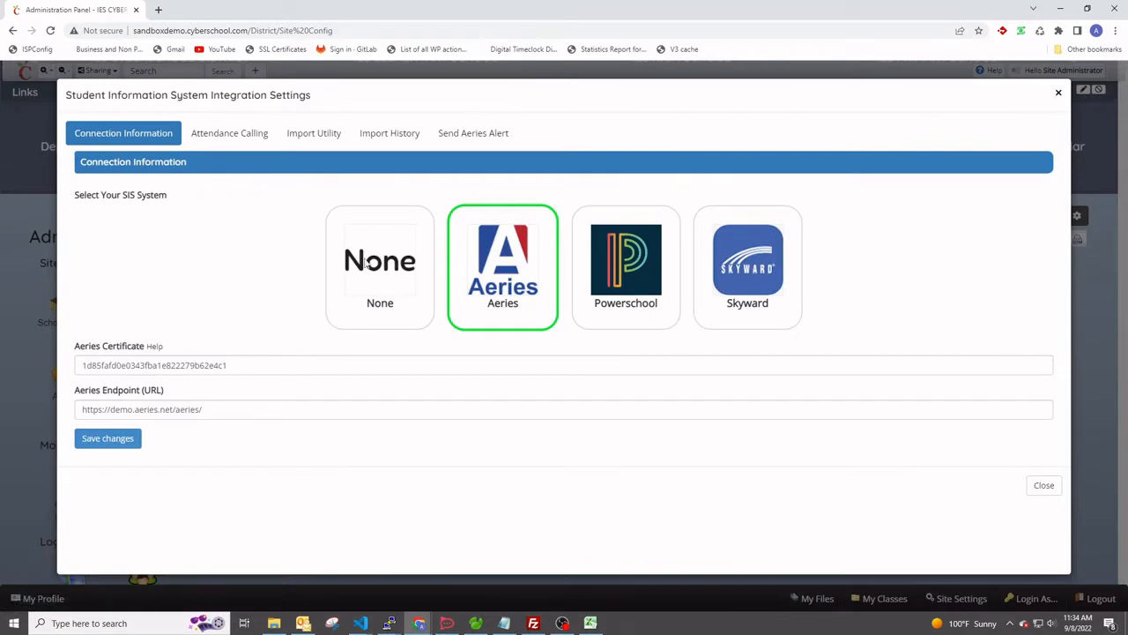
{"action": "left_click", "coordinate": [213, 136]}
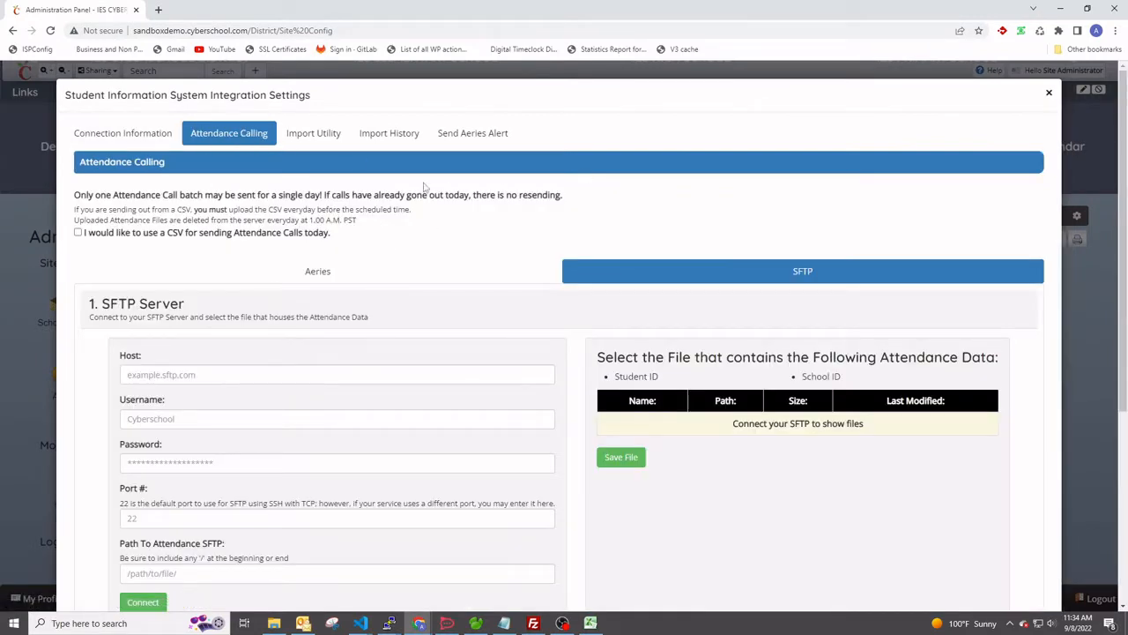
{"action": "scroll", "coordinate": [728, 295], "scroll_direction": "down", "scroll_amount": 1}
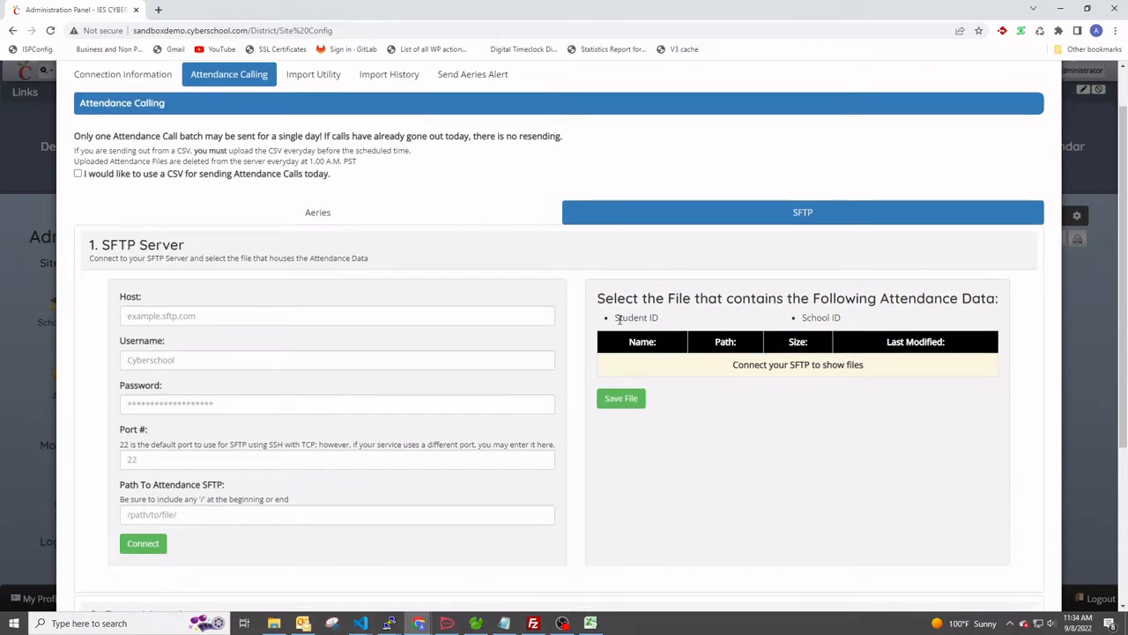
{"action": "left_click_drag", "start_coordinate": [619, 319], "coordinate": [859, 317]}
{"action": "left_click", "coordinate": [773, 300]}
{"action": "scroll", "coordinate": [628, 308], "scroll_direction": "down", "scroll_amount": 1}
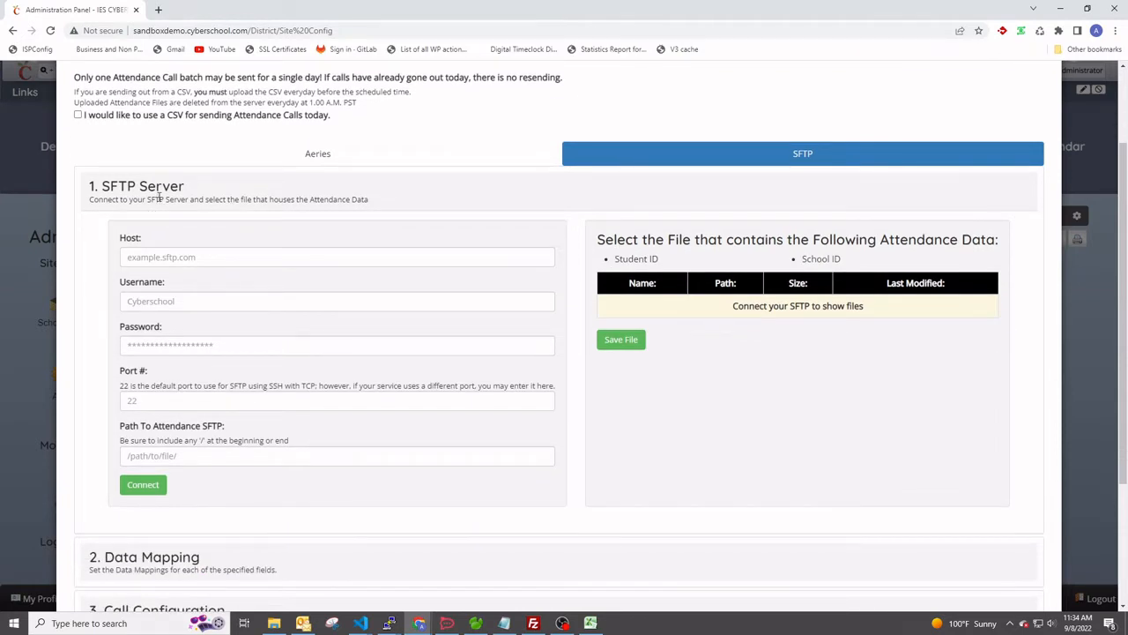
{"action": "scroll", "coordinate": [112, 193], "scroll_direction": "down", "scroll_amount": 2}
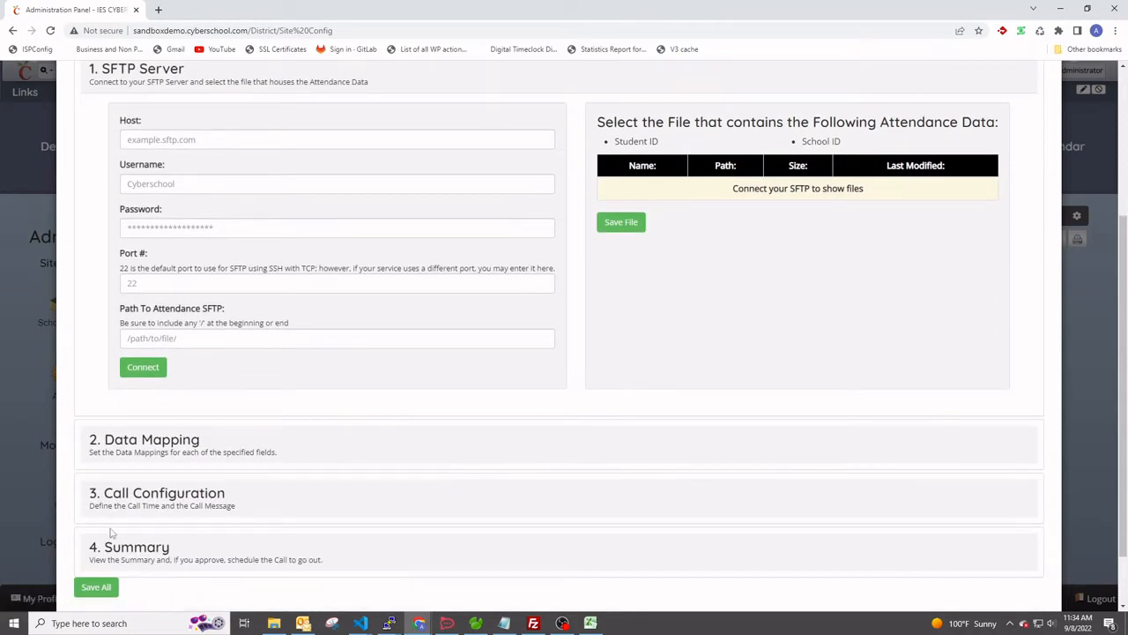
{"action": "scroll", "coordinate": [150, 319], "scroll_direction": "up", "scroll_amount": 4}
{"action": "scroll", "coordinate": [146, 300], "scroll_direction": "down", "scroll_amount": 2}
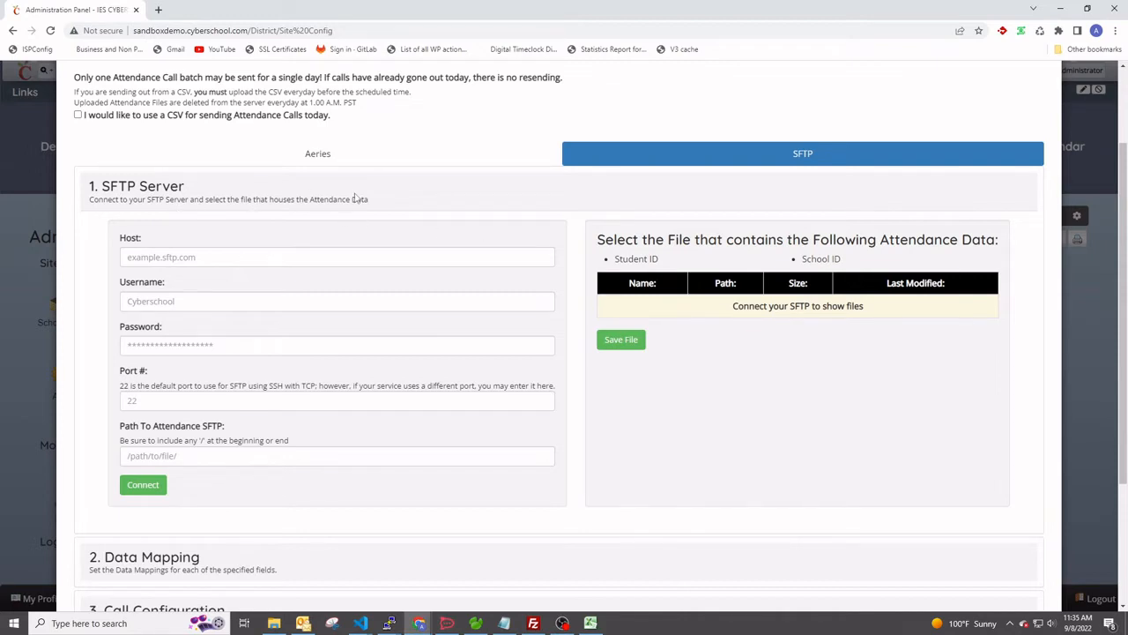
Set the SFTP server host to alex-dev and fill in the account username.
{"action": "scroll", "coordinate": [355, 198], "scroll_direction": "down", "scroll_amount": 1}
{"action": "left_click", "coordinate": [224, 201]}
{"action": "left_click", "coordinate": [211, 251]}
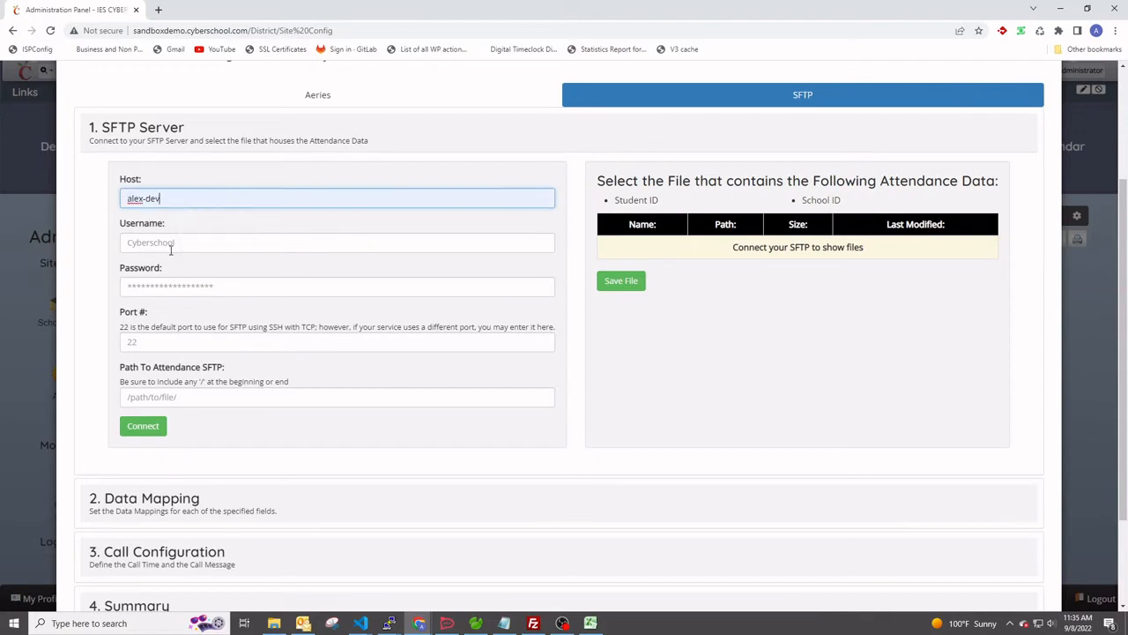
{"action": "left_click", "coordinate": [211, 243]}
{"action": "left_click", "coordinate": [198, 291]}
{"action": "left_click", "coordinate": [151, 340]}
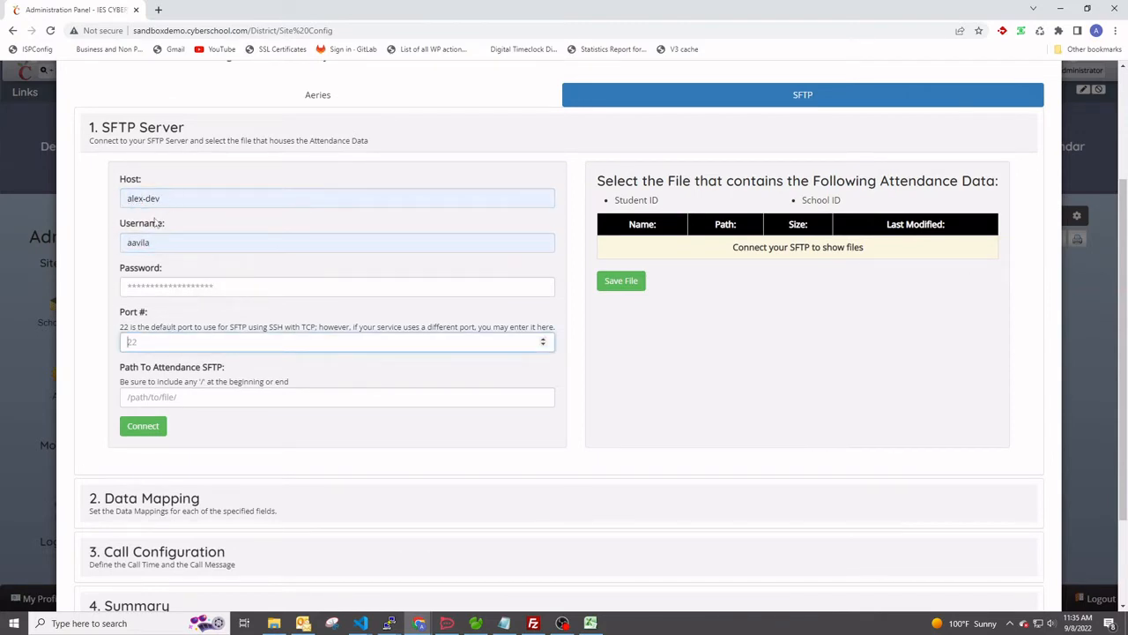
{"action": "triple_click", "coordinate": [167, 199]}
{"action": "left_click", "coordinate": [180, 196]}
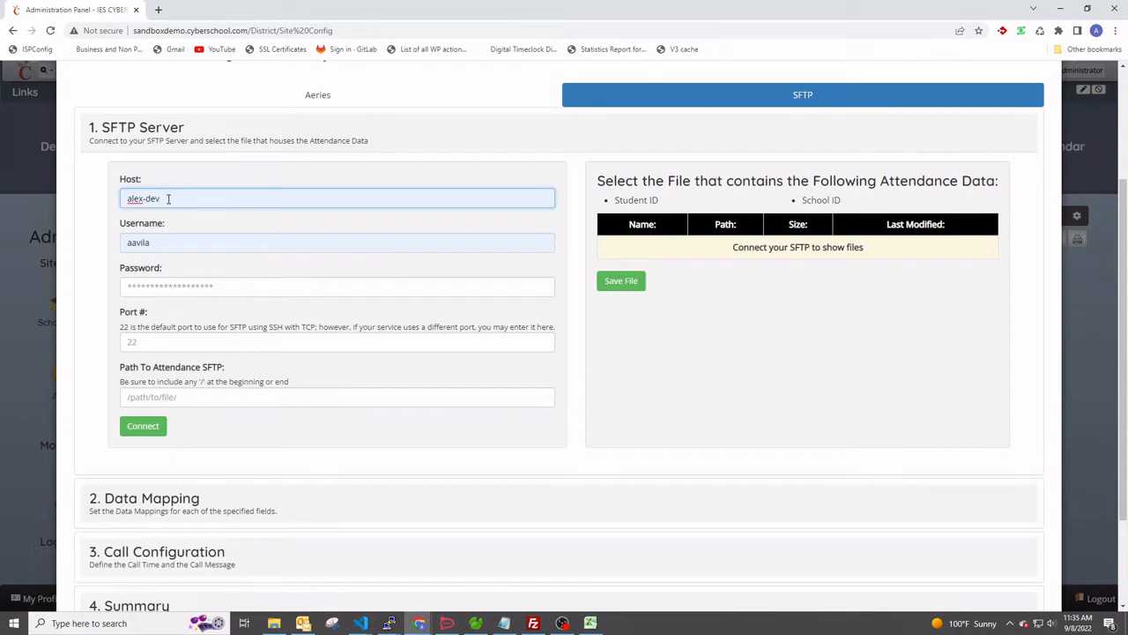
{"action": "triple_click", "coordinate": [169, 198]}
{"action": "left_click", "coordinate": [169, 199]}
{"action": "triple_click", "coordinate": [176, 244]}
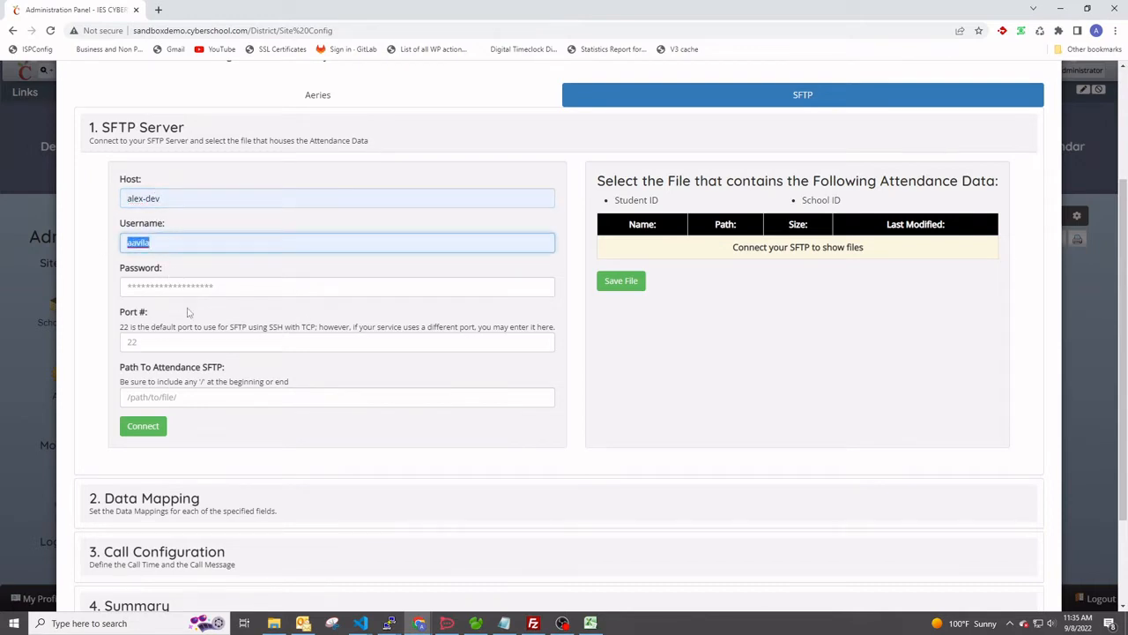
Set the SFTP port to 22 and the attendance path to SFTPFiles/.
{"action": "left_click", "coordinate": [159, 340]}
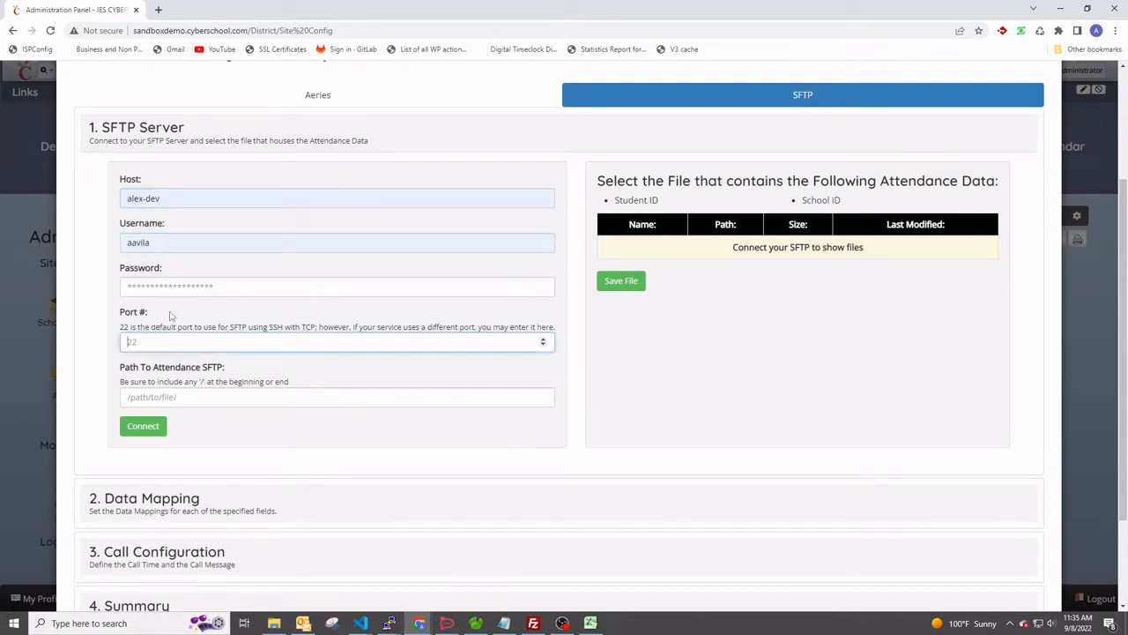
{"action": "type", "text": "22"}
{"action": "left_click_drag", "start_coordinate": [119, 370], "coordinate": [234, 379]}
{"action": "left_click", "coordinate": [253, 370]}
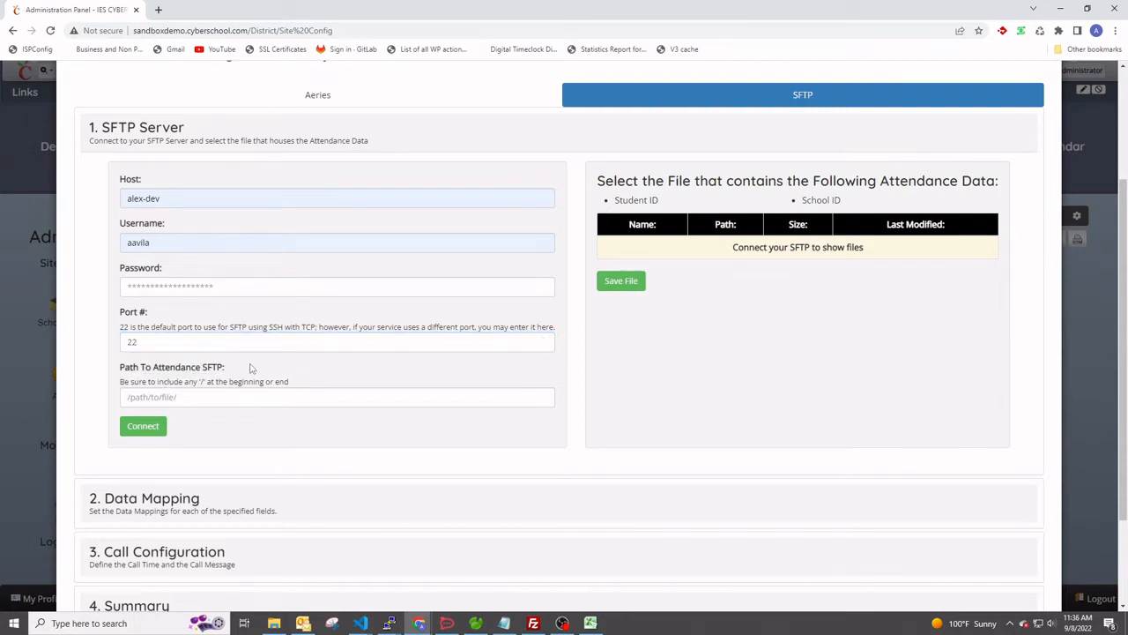
{"action": "scroll", "coordinate": [238, 373], "scroll_direction": "down", "scroll_amount": 1}
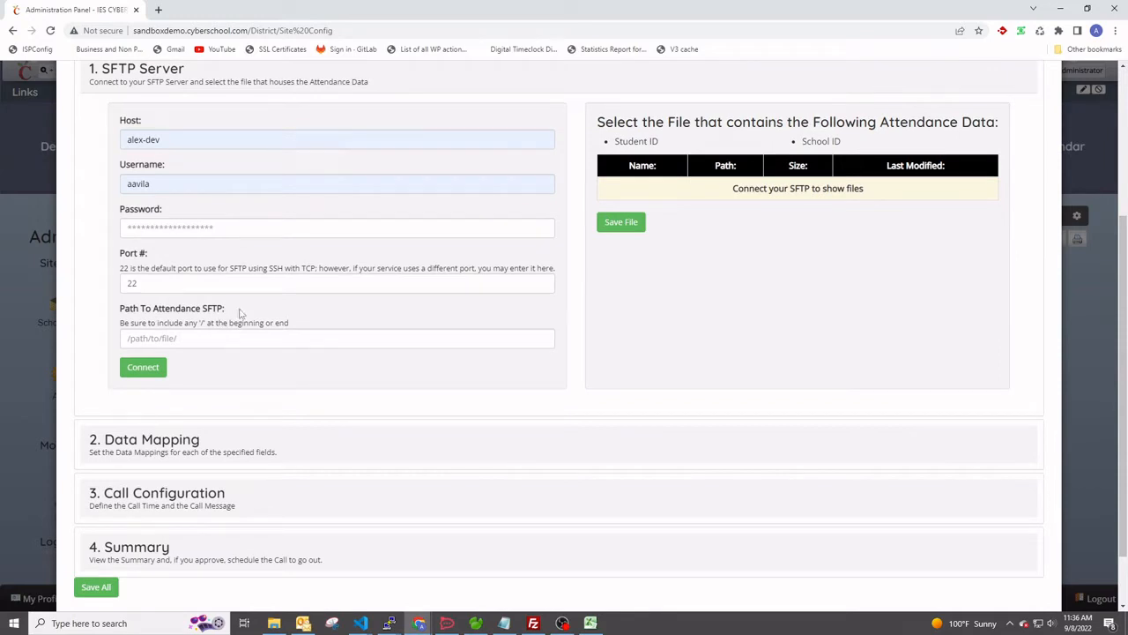
{"action": "scroll", "coordinate": [243, 313], "scroll_direction": "up", "scroll_amount": 1}
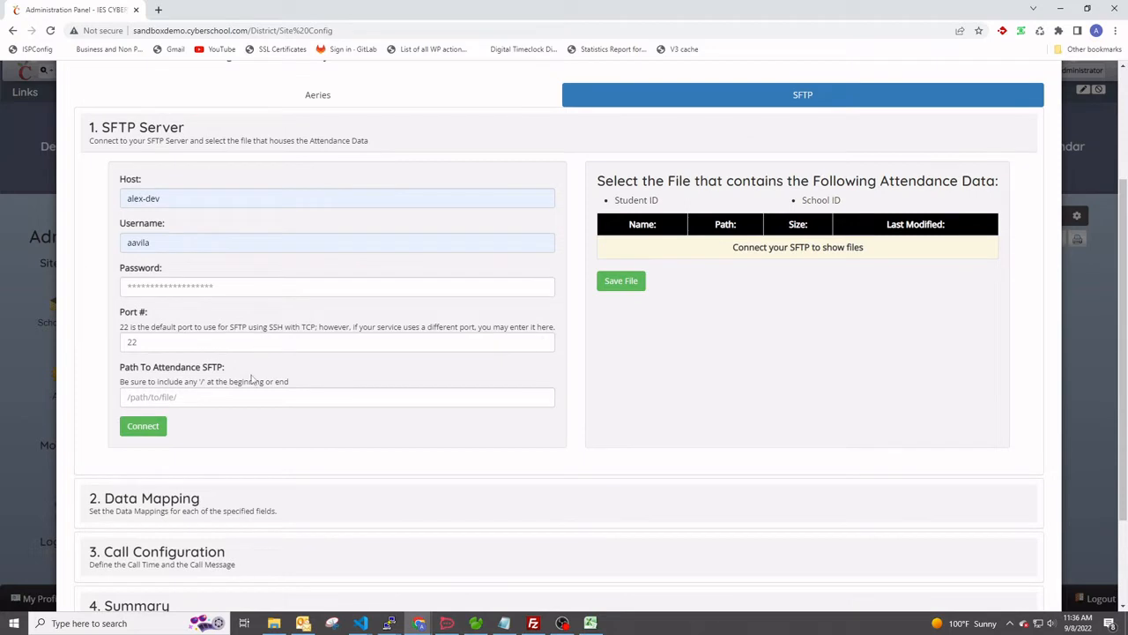
{"action": "left_click", "coordinate": [204, 395]}
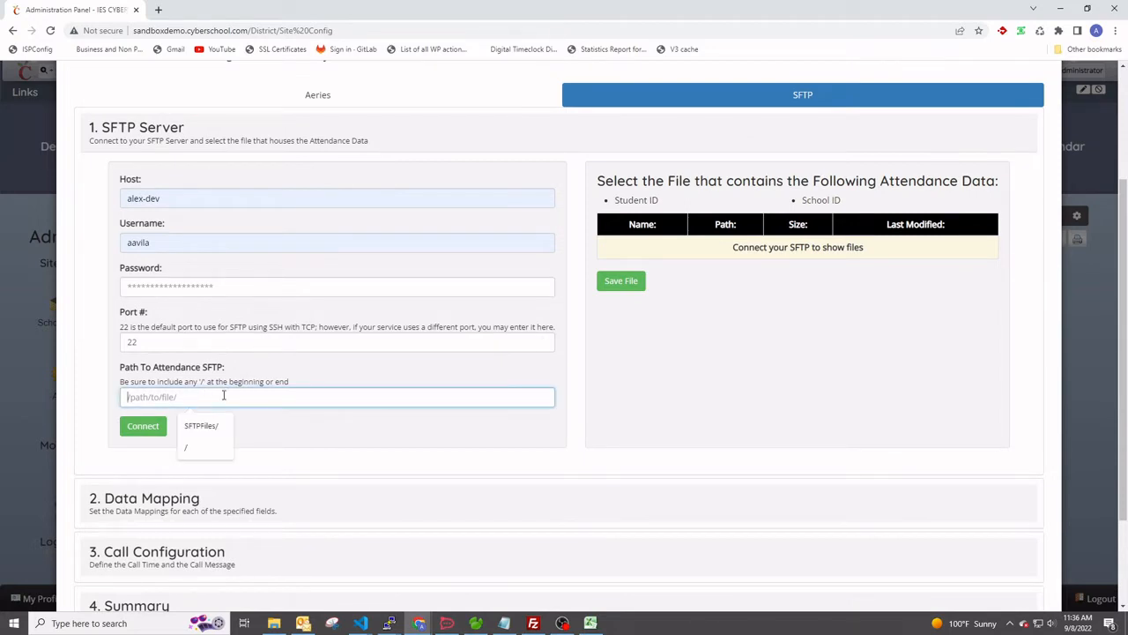
{"action": "left_click", "coordinate": [218, 428]}
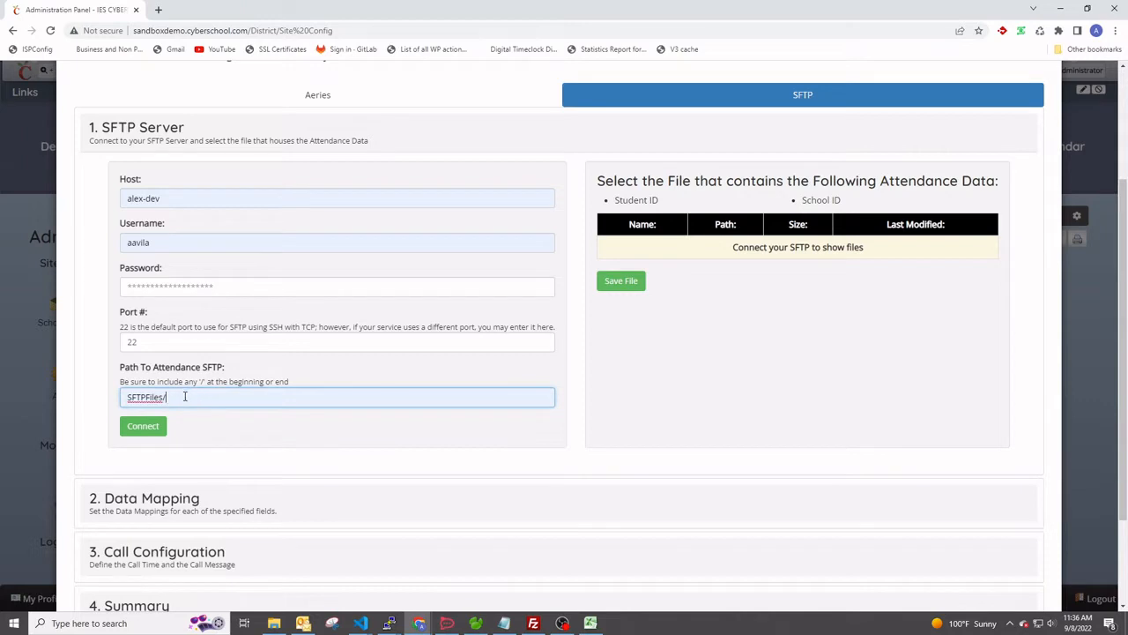
{"action": "left_click", "coordinate": [250, 380]}
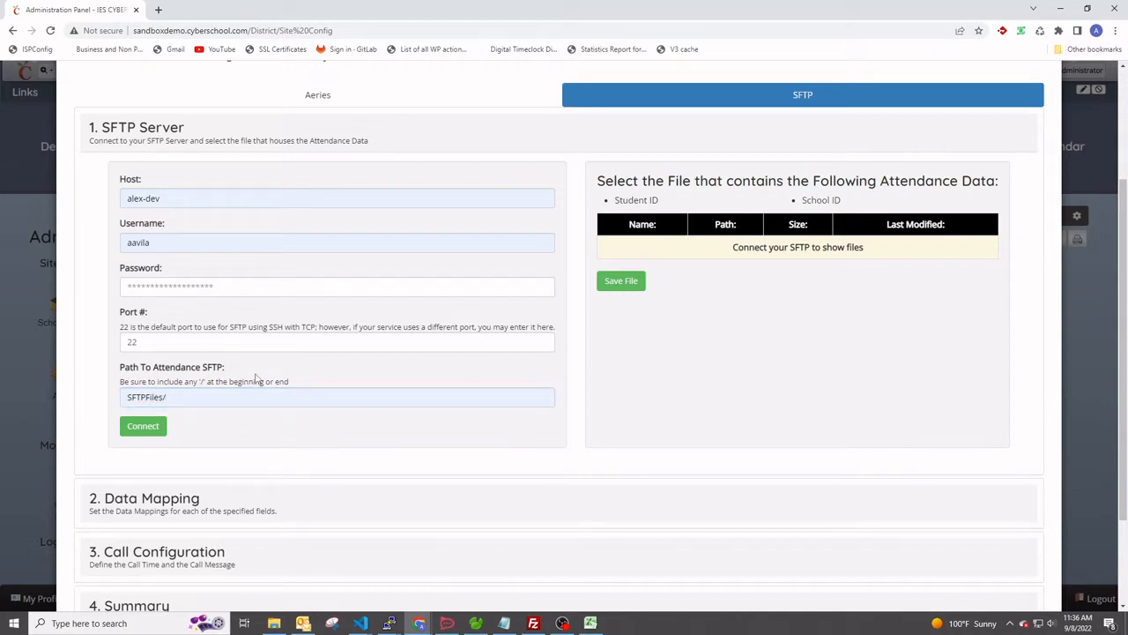
{"action": "left_click_drag", "start_coordinate": [189, 380], "coordinate": [235, 380]}
{"action": "left_click", "coordinate": [242, 380]}
Enter the SFTP account password and connect to the server to list its files.
{"action": "left_click", "coordinate": [153, 286]}
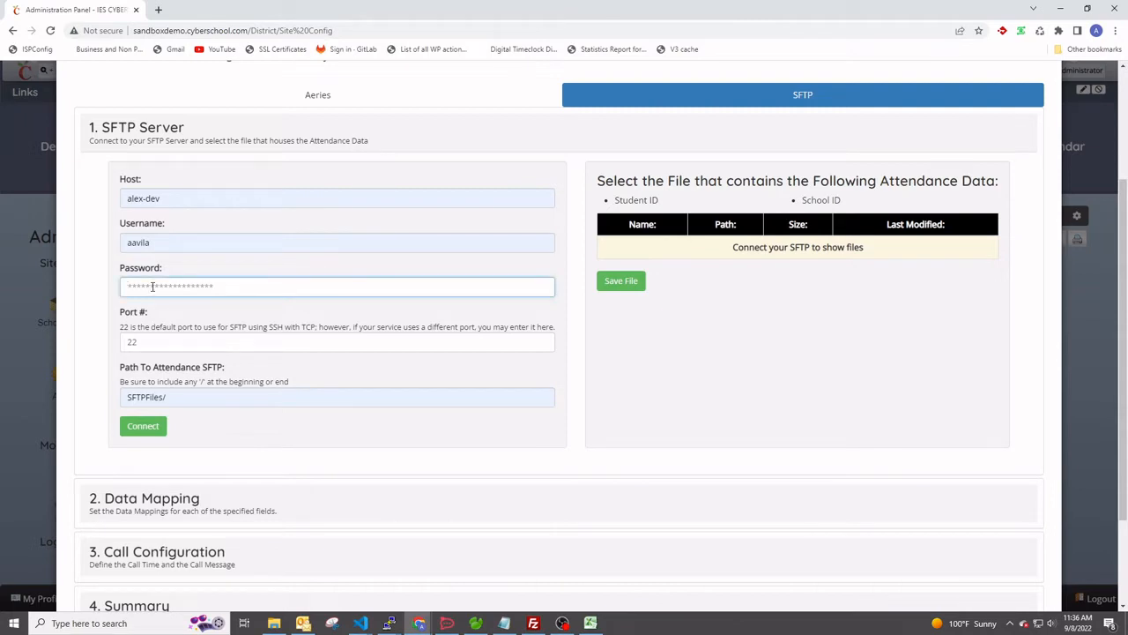
{"action": "type", "text": "**"}
{"action": "left_click", "coordinate": [142, 426]}
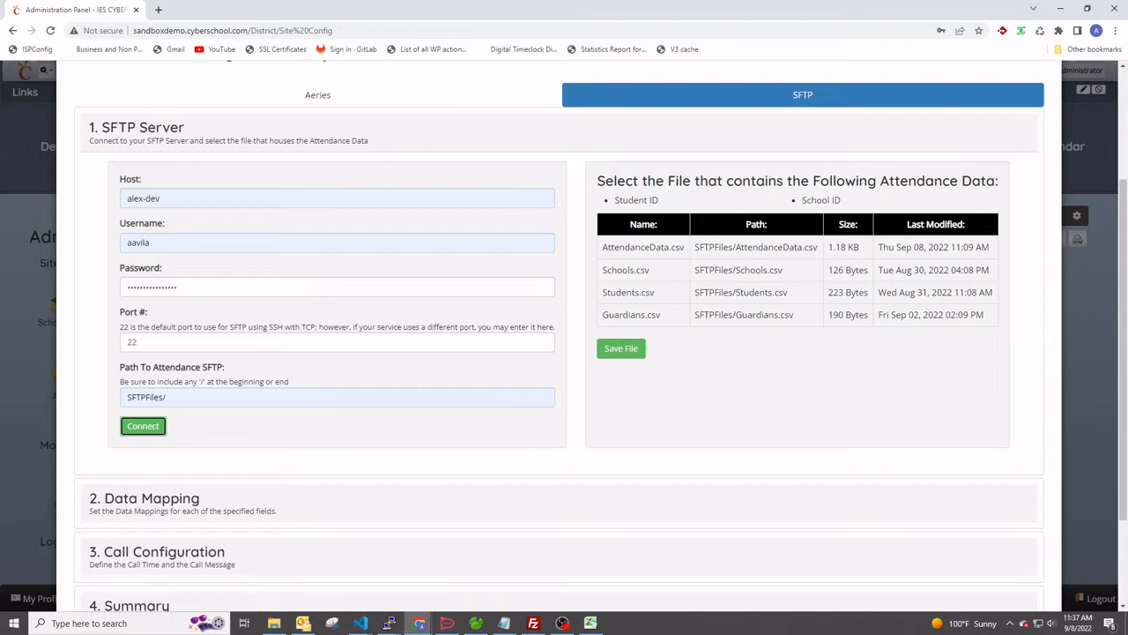
Switch to the AttendanceData sheet in Excel and widen the Student ID, Student First Name and Student Last Name columns.
{"action": "left_click_drag", "start_coordinate": [1127, 35], "coordinate": [543, 9]}
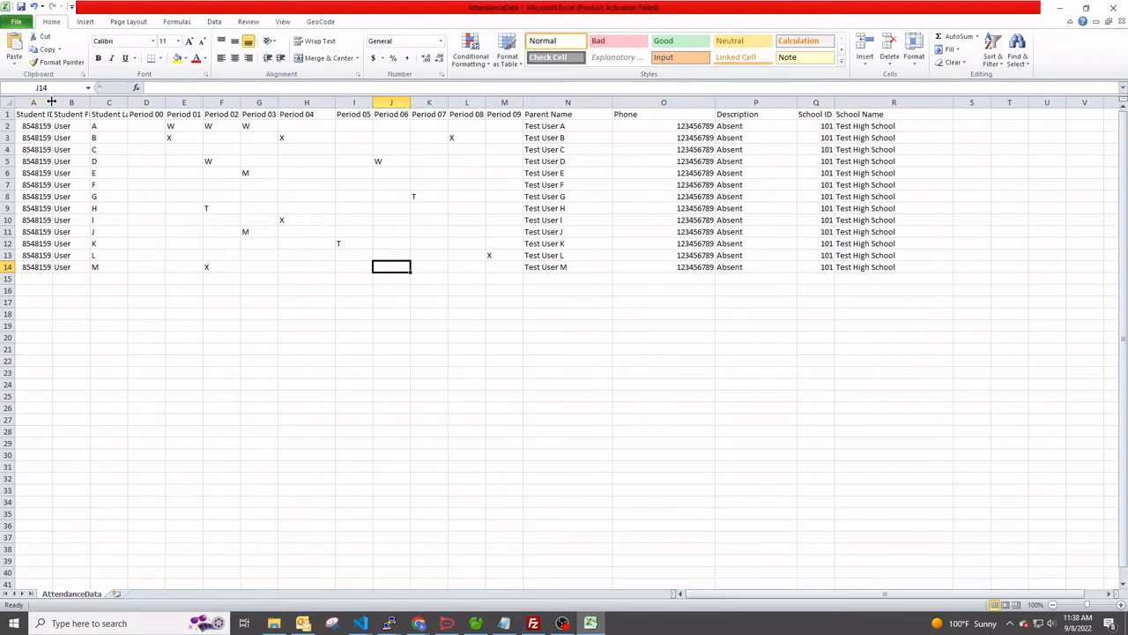
{"action": "left_click_drag", "start_coordinate": [51, 102], "coordinate": [265, 102]}
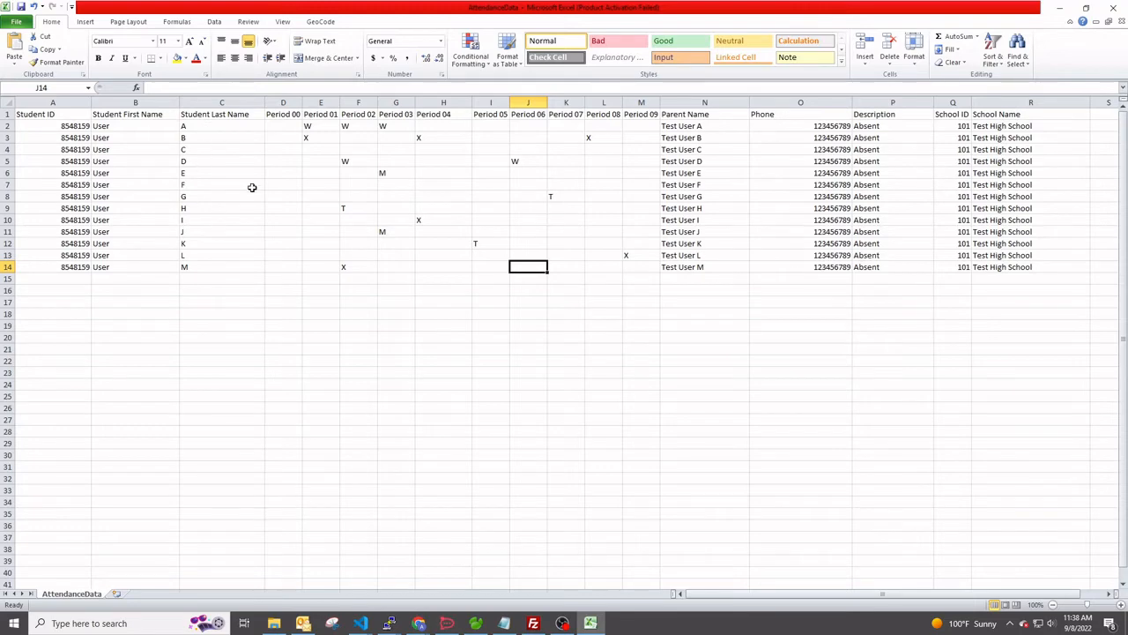
{"action": "left_click_drag", "start_coordinate": [266, 100], "coordinate": [247, 100]}
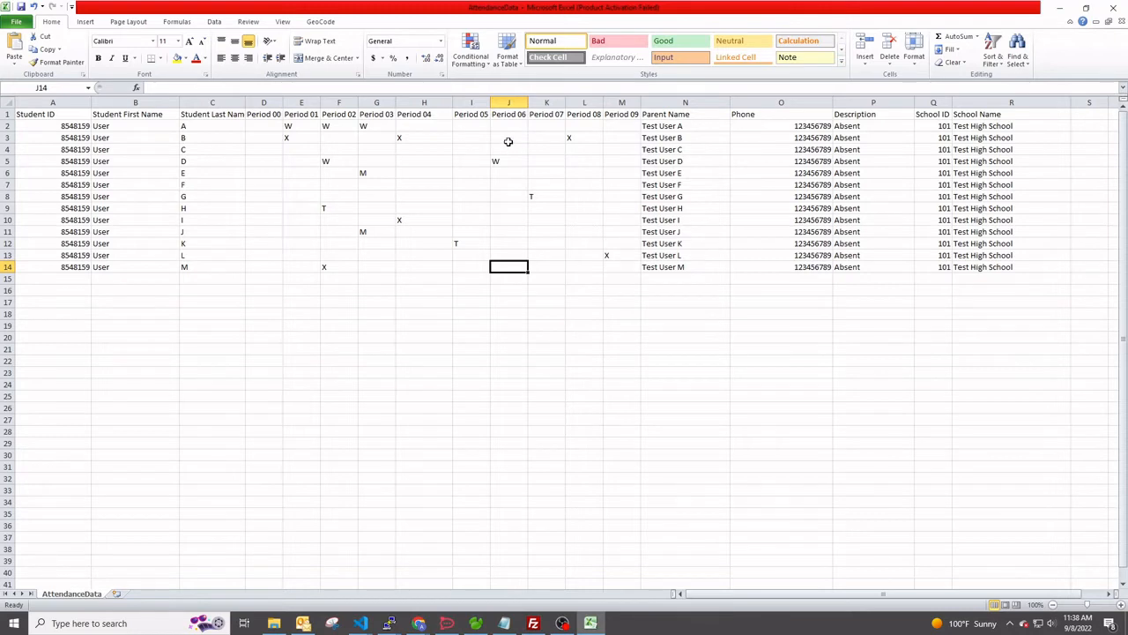
{"action": "left_click", "coordinate": [632, 114]}
{"action": "right_click", "coordinate": [635, 115]}
{"action": "left_click", "coordinate": [677, 188]}
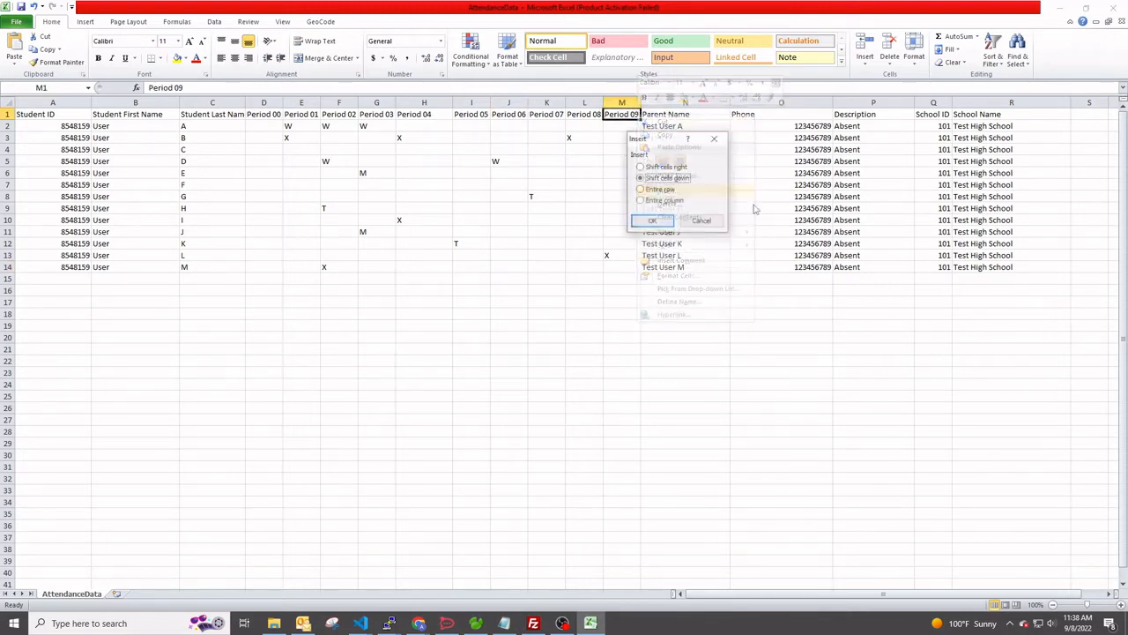
{"action": "left_click", "coordinate": [640, 200]}
{"action": "left_click", "coordinate": [652, 221]}
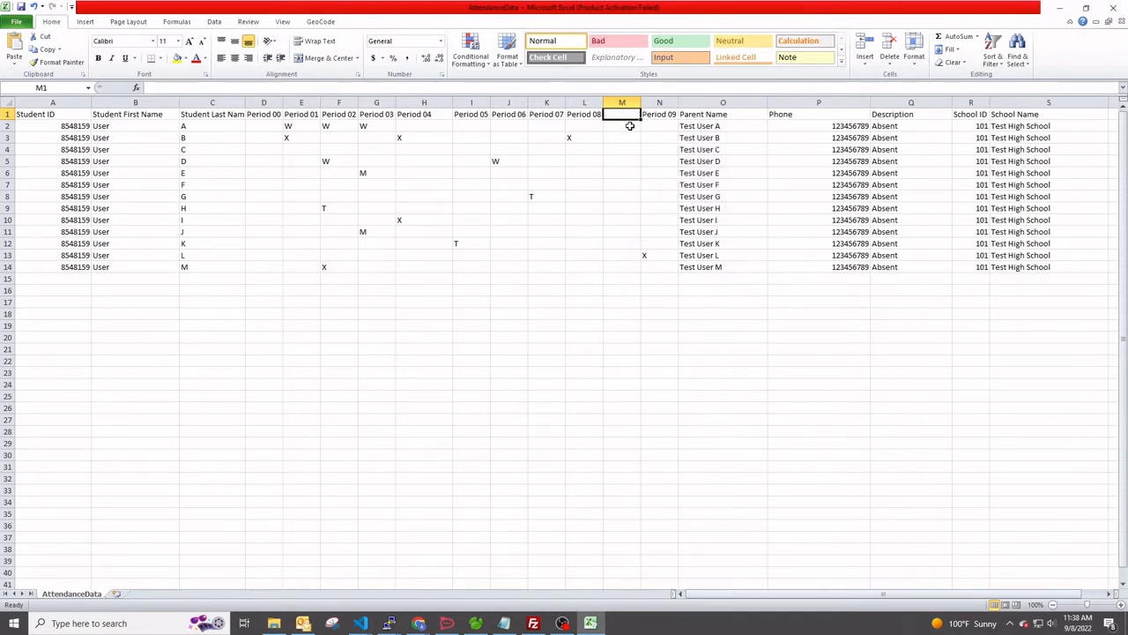
{"action": "key", "text": "ctrl+z"}
Insert a column before Parent Name, head it "Attendance Mark" and widen it to fit the heading.
{"action": "right_click", "coordinate": [659, 119]}
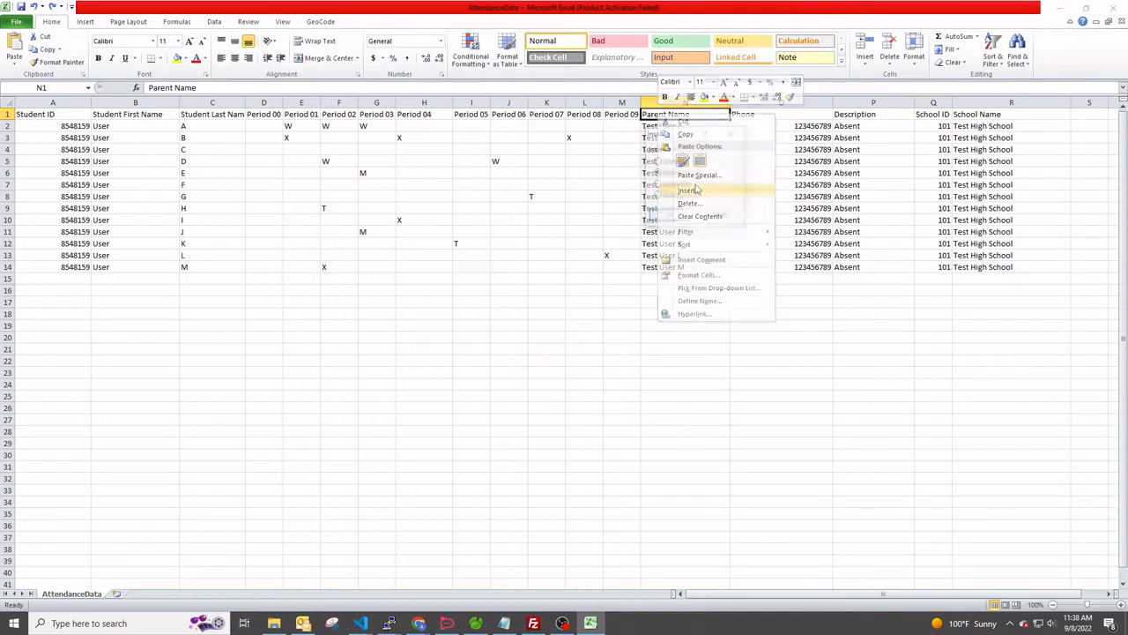
{"action": "left_click", "coordinate": [679, 186]}
{"action": "left_click", "coordinate": [658, 196]}
{"action": "left_click", "coordinate": [668, 215]}
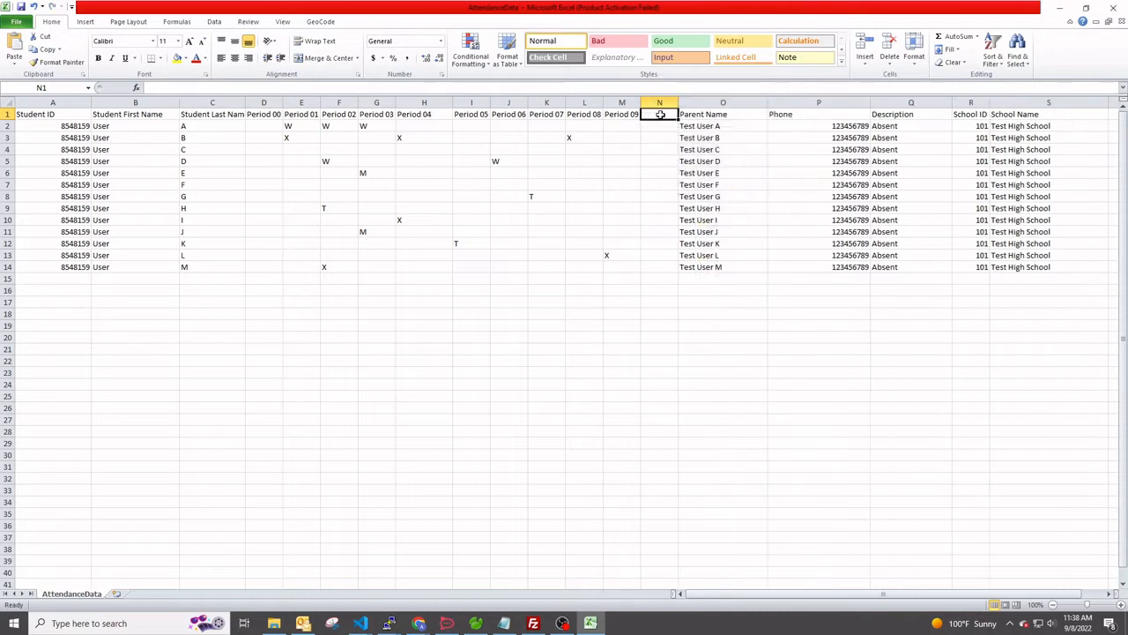
{"action": "type", "text": "Atte"}
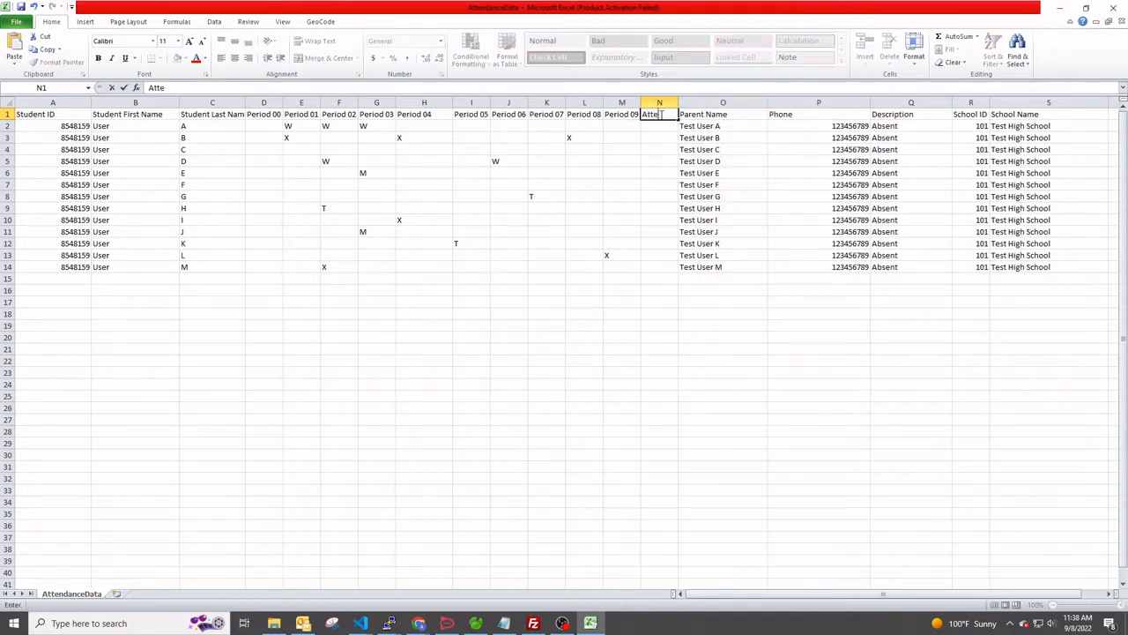
{"action": "type", "text": "ndance Mark"}
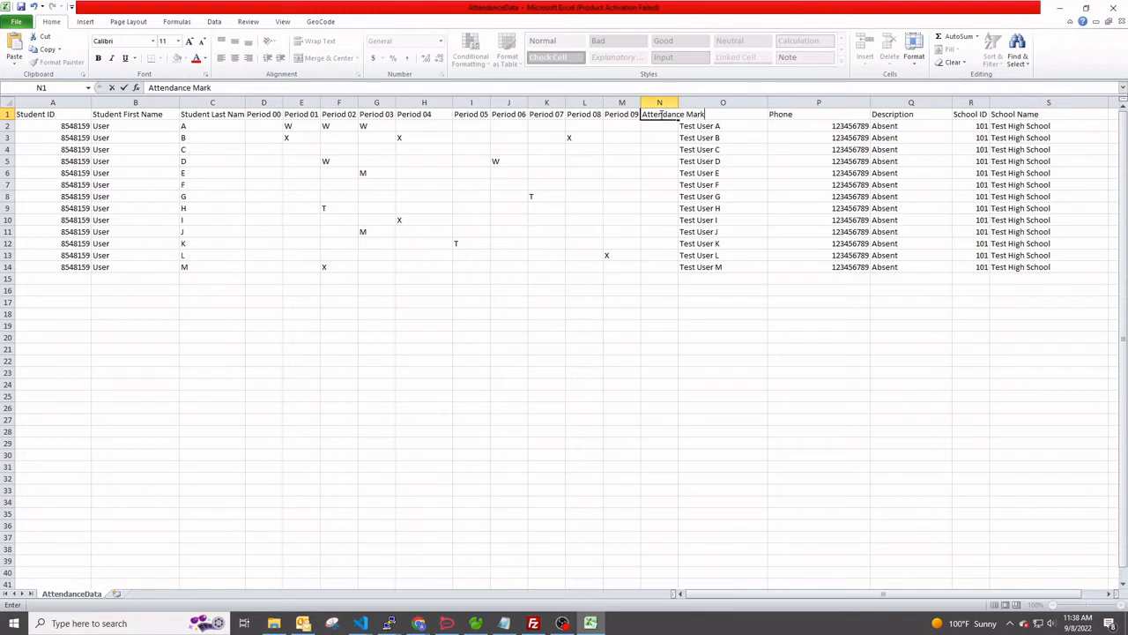
{"action": "left_click", "coordinate": [664, 130]}
{"action": "left_click_drag", "start_coordinate": [679, 103], "coordinate": [754, 103]}
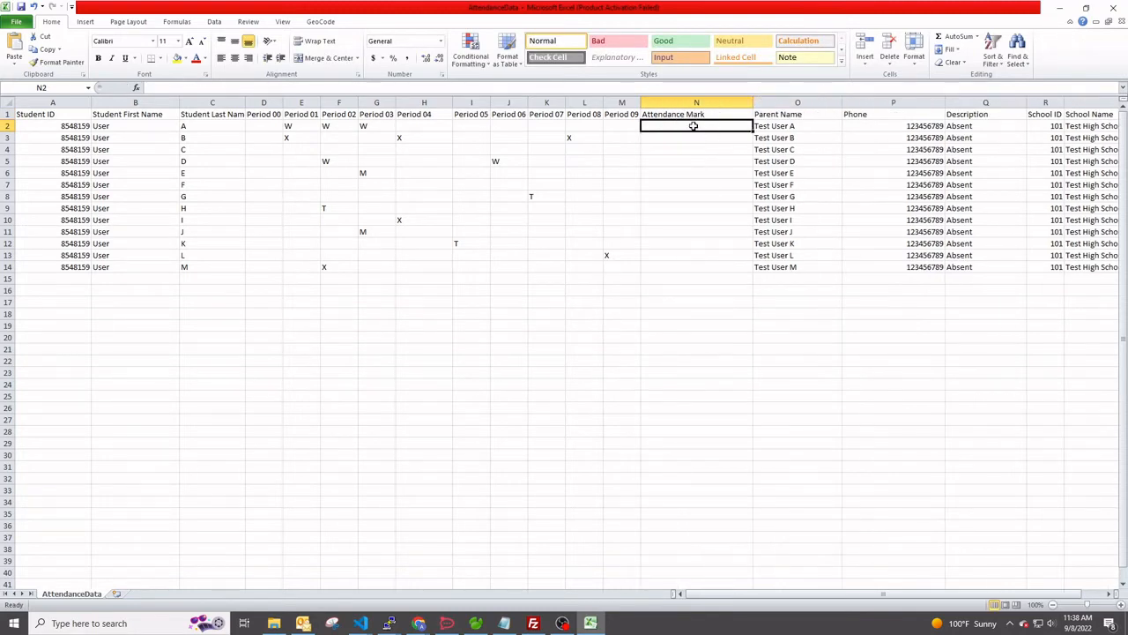
Enter the marks W, X, T and W in rows 2 to 5 of the Attendance Mark column.
{"action": "type", "text": "W"}
{"action": "key", "text": "Return"}
{"action": "type", "text": "X"}
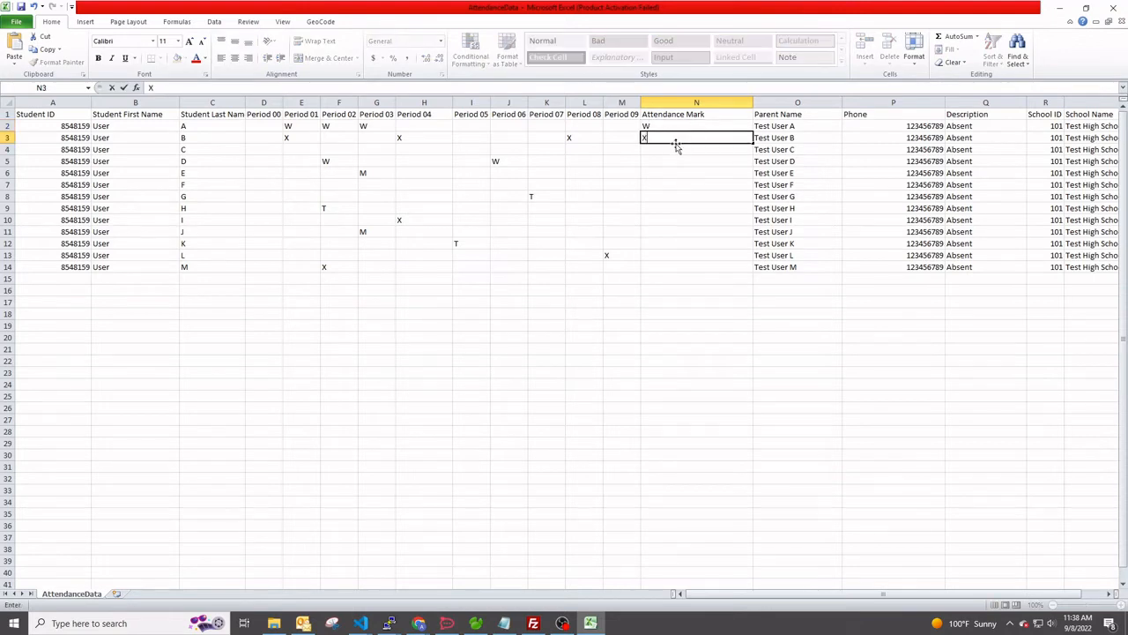
{"action": "key", "text": "Return"}
{"action": "type", "text": "T"}
{"action": "left_click", "coordinate": [661, 170]}
{"action": "left_click", "coordinate": [665, 159]}
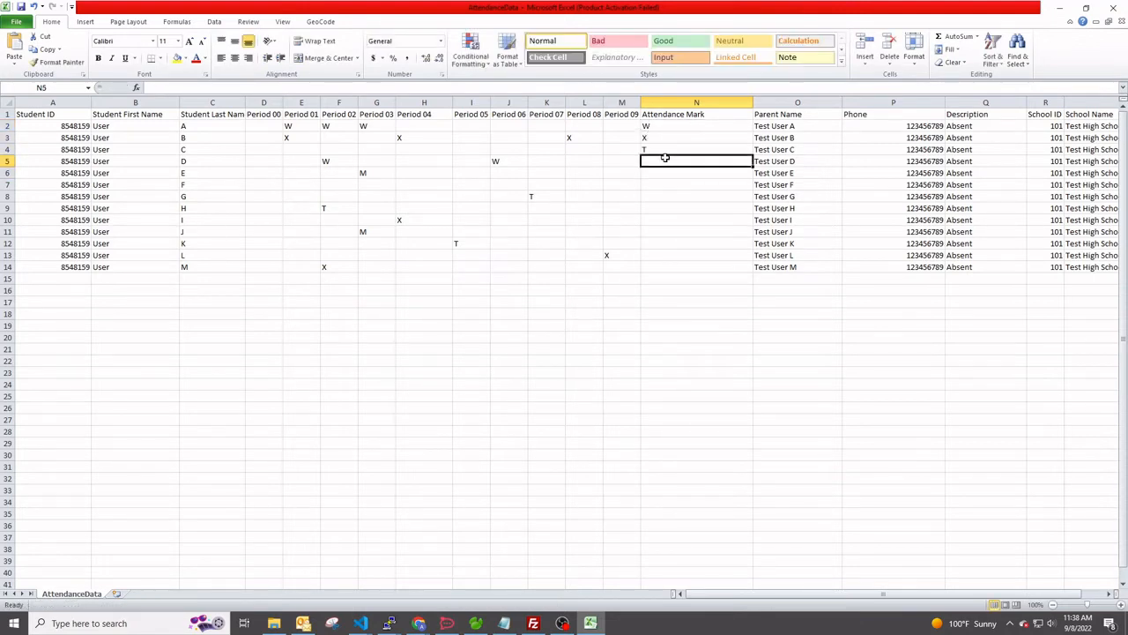
{"action": "type", "text": "W"}
{"action": "left_click", "coordinate": [663, 173]}
{"action": "left_click", "coordinate": [665, 163]}
Copy the marks in N2:N4 and paste them into N6:N14 to fill the rest of the Attendance Mark column.
{"action": "left_click", "coordinate": [665, 129]}
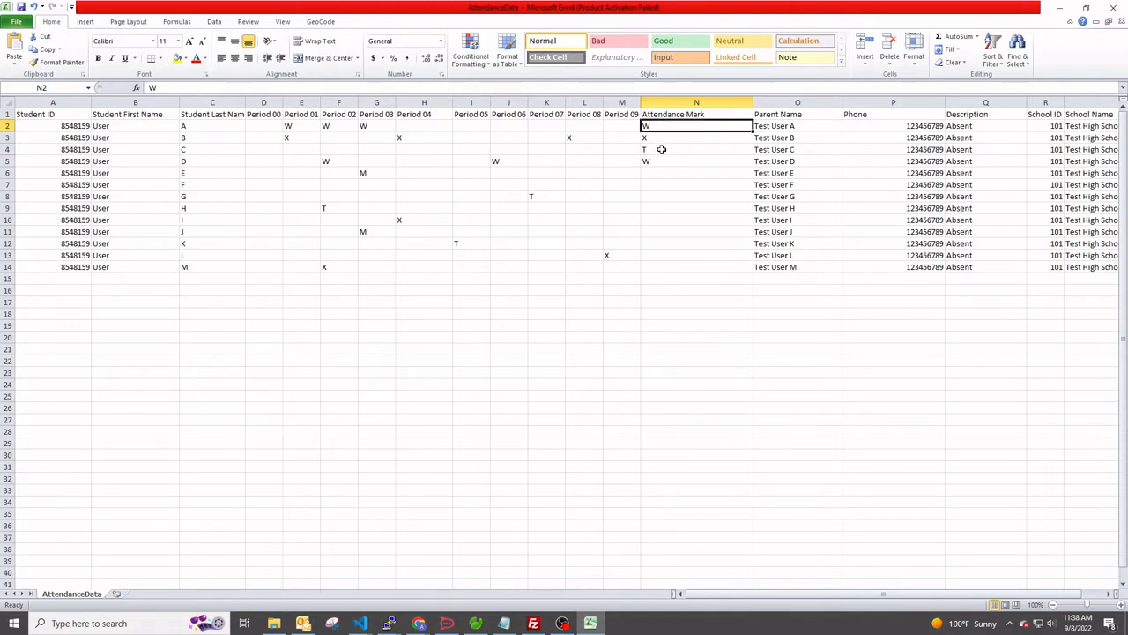
{"action": "left_click_drag", "start_coordinate": [661, 149], "coordinate": [660, 146]}
{"action": "key", "text": "ctrl+c"}
{"action": "left_click", "coordinate": [660, 172]}
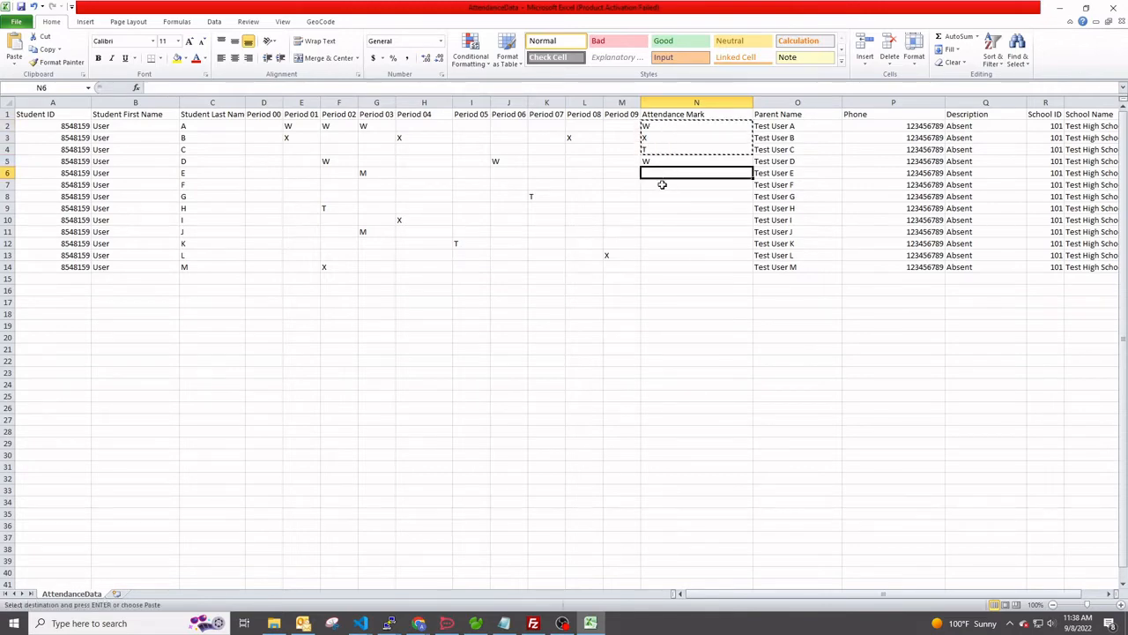
{"action": "left_click", "coordinate": [655, 272], "text": "shift"}
{"action": "key", "text": "ctrl+v"}
{"action": "left_click", "coordinate": [679, 240]}
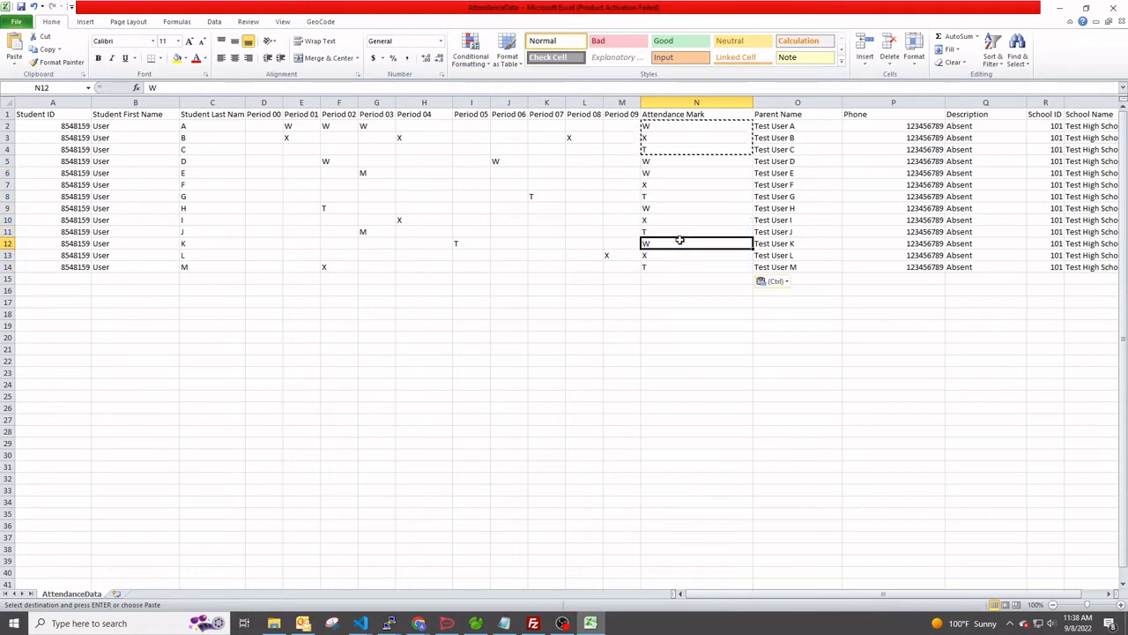
{"action": "left_click", "coordinate": [668, 219]}
Delete the Attendance Mark column from the attendance sheet.
{"action": "left_click", "coordinate": [595, 134]}
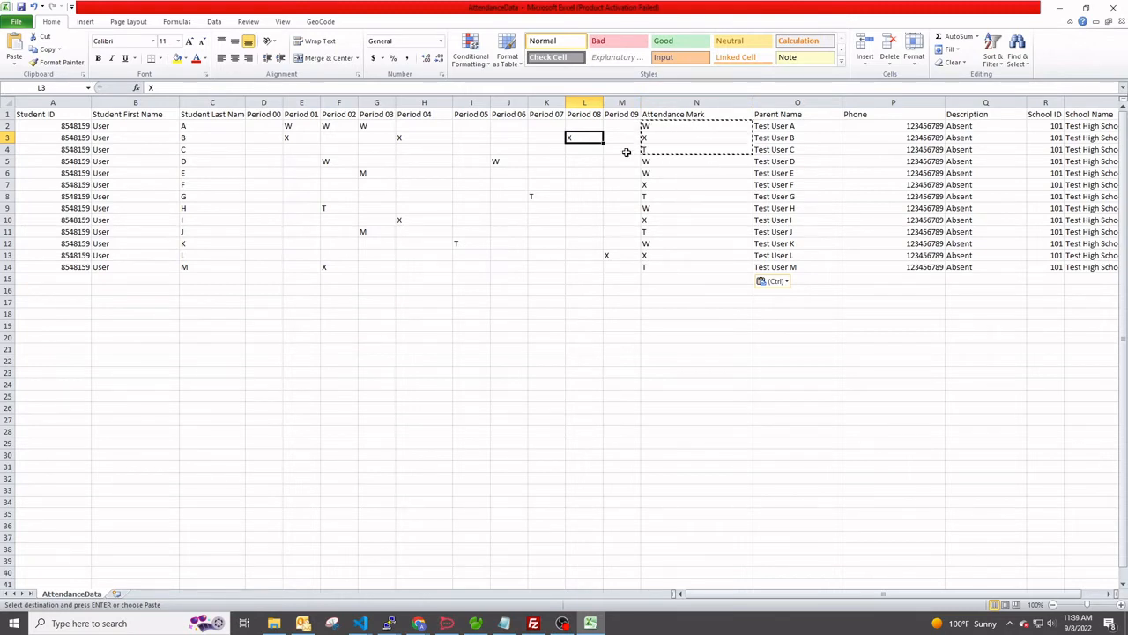
{"action": "left_click", "coordinate": [695, 102]}
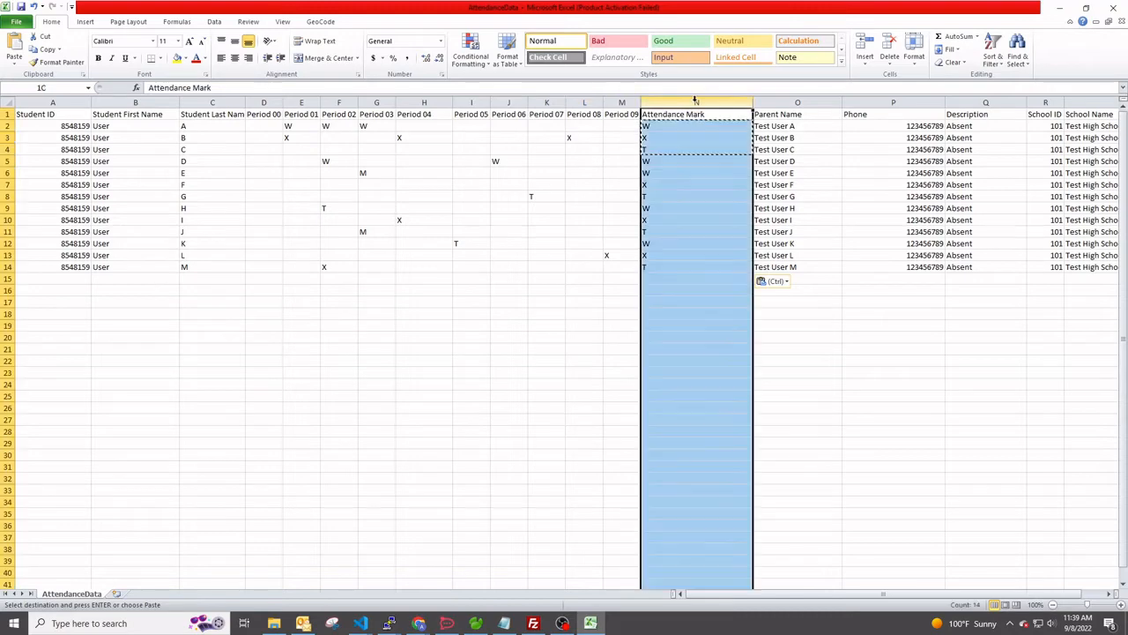
{"action": "right_click", "coordinate": [695, 102]}
{"action": "left_click", "coordinate": [736, 192]}
{"action": "left_click", "coordinate": [585, 288]}
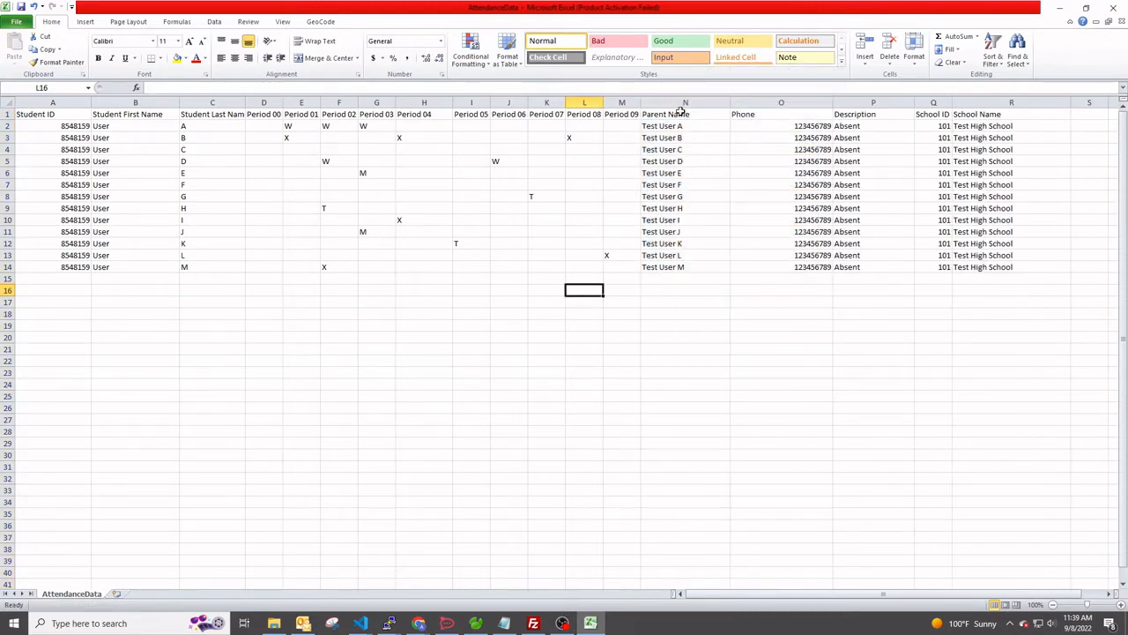
Examine the Description, Student ID, School ID and Period 00 to Period 09 columns of the attendance sheet.
{"action": "left_click", "coordinate": [856, 102]}
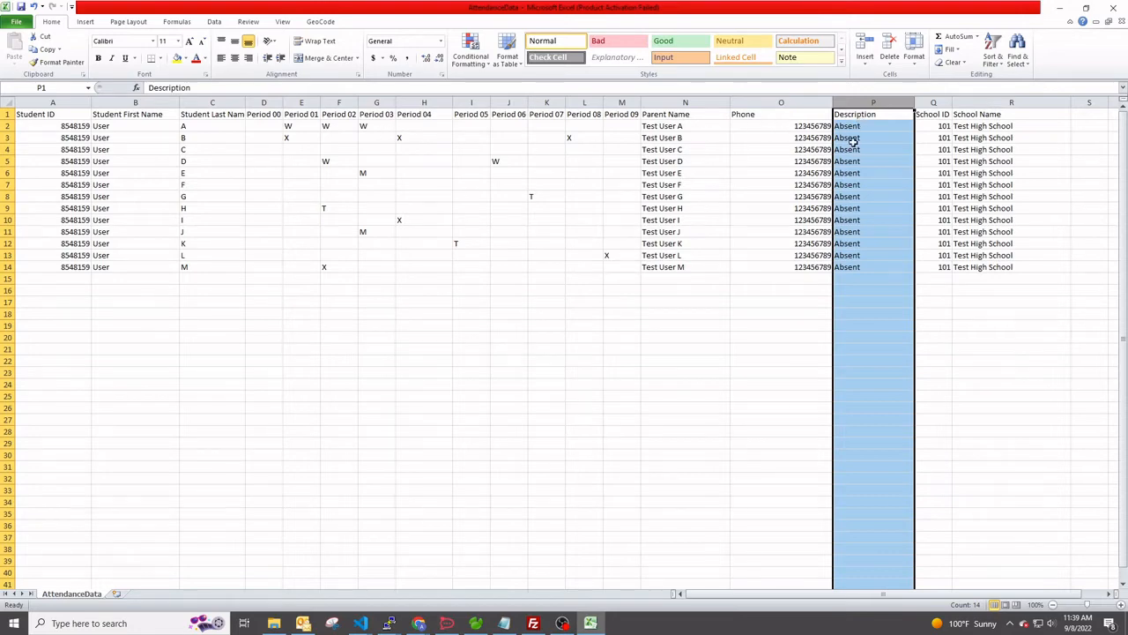
{"action": "left_click", "coordinate": [808, 172]}
{"action": "left_click", "coordinate": [848, 126]}
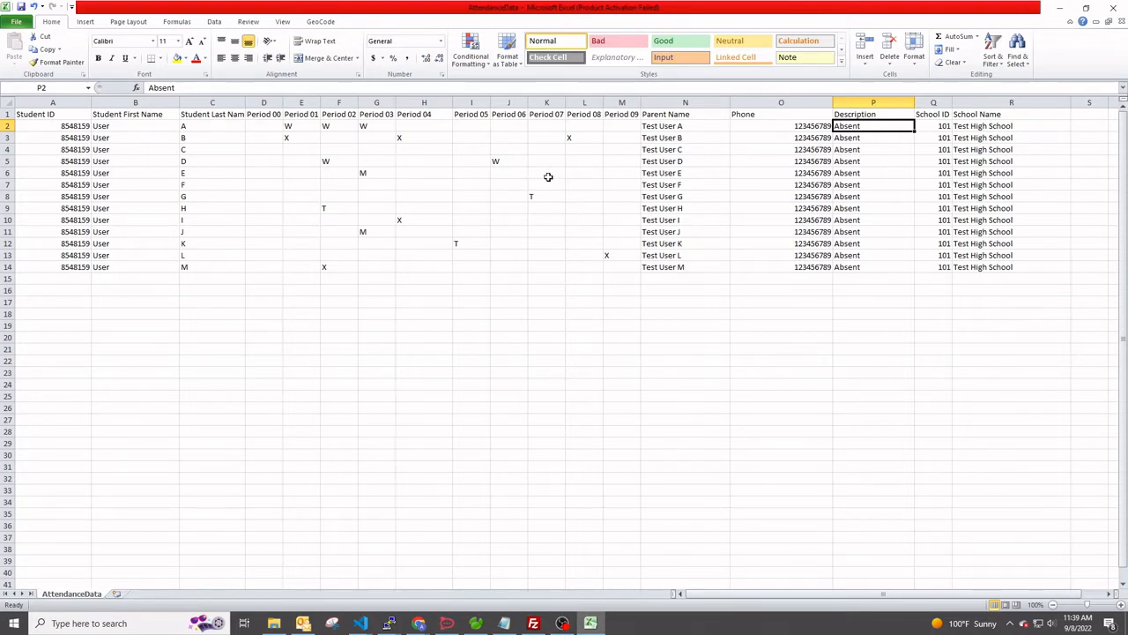
{"action": "left_click", "coordinate": [53, 102]}
{"action": "left_click", "coordinate": [933, 102]}
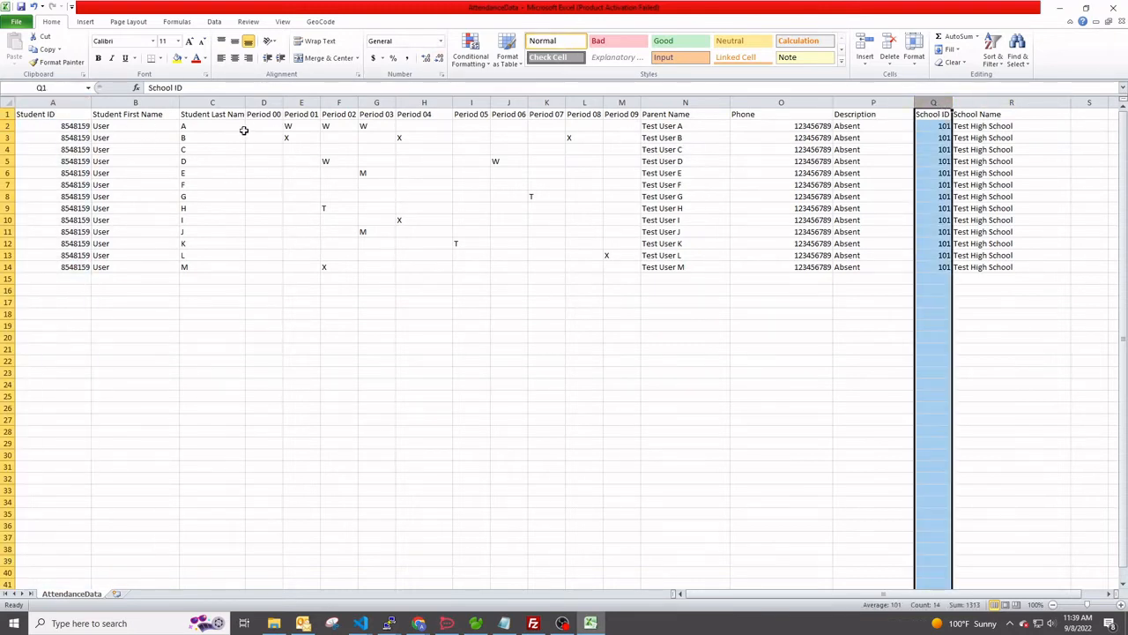
{"action": "left_click", "coordinate": [262, 102]}
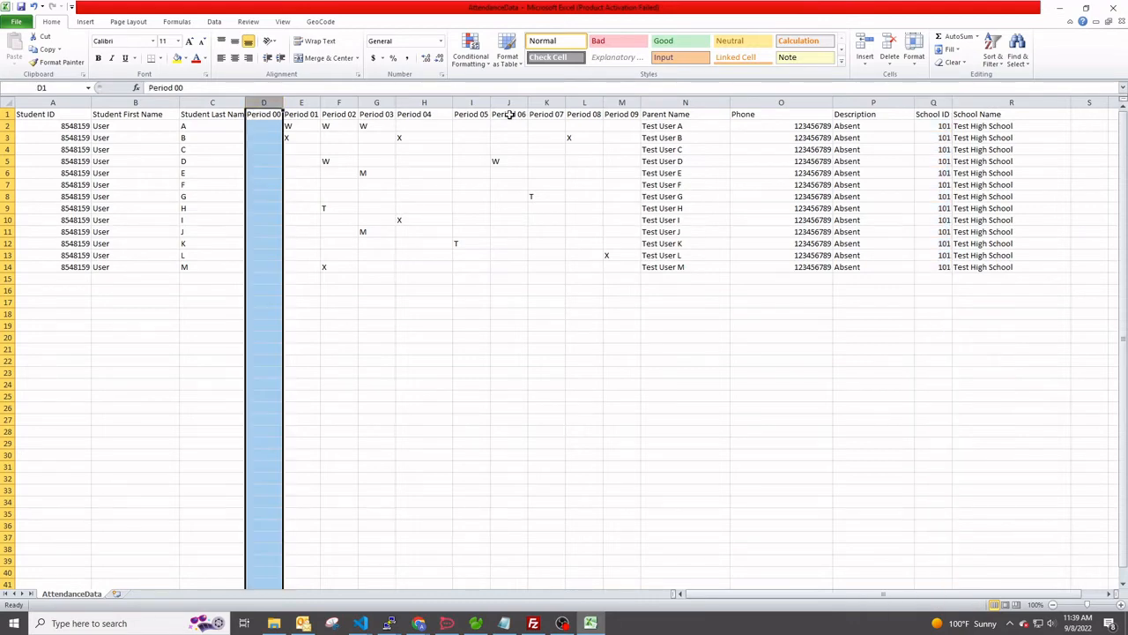
{"action": "left_click", "coordinate": [621, 103]}
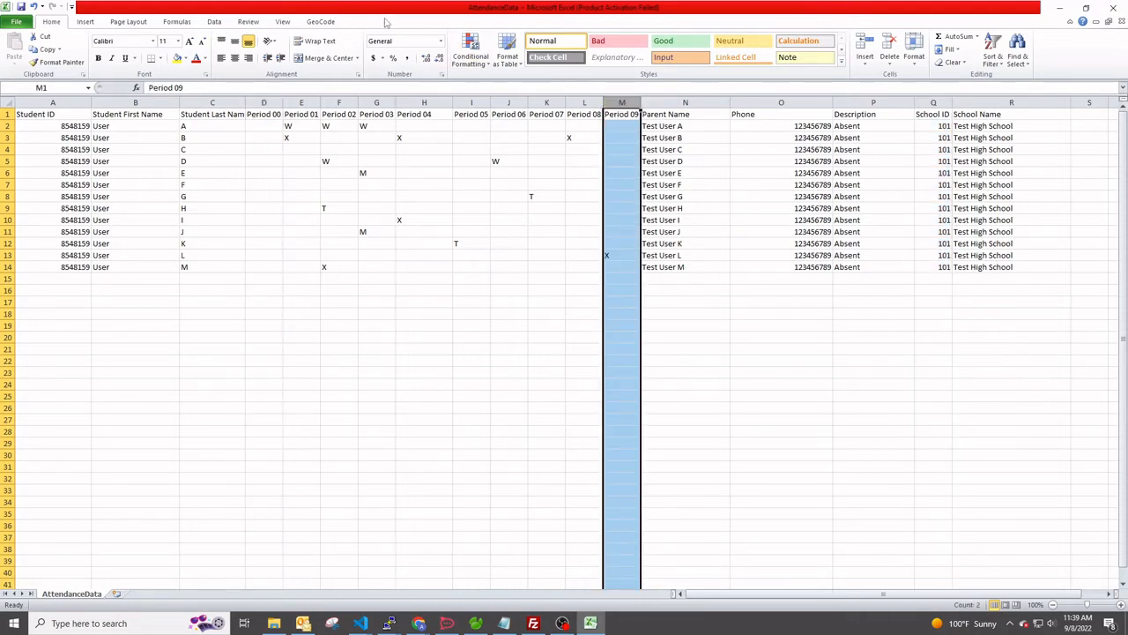
Switch to the SIS integration settings in Chrome and save AttendanceData.csv as the file containing the attendance data.
{"action": "left_click_drag", "start_coordinate": [371, 10], "coordinate": [1127, 163]}
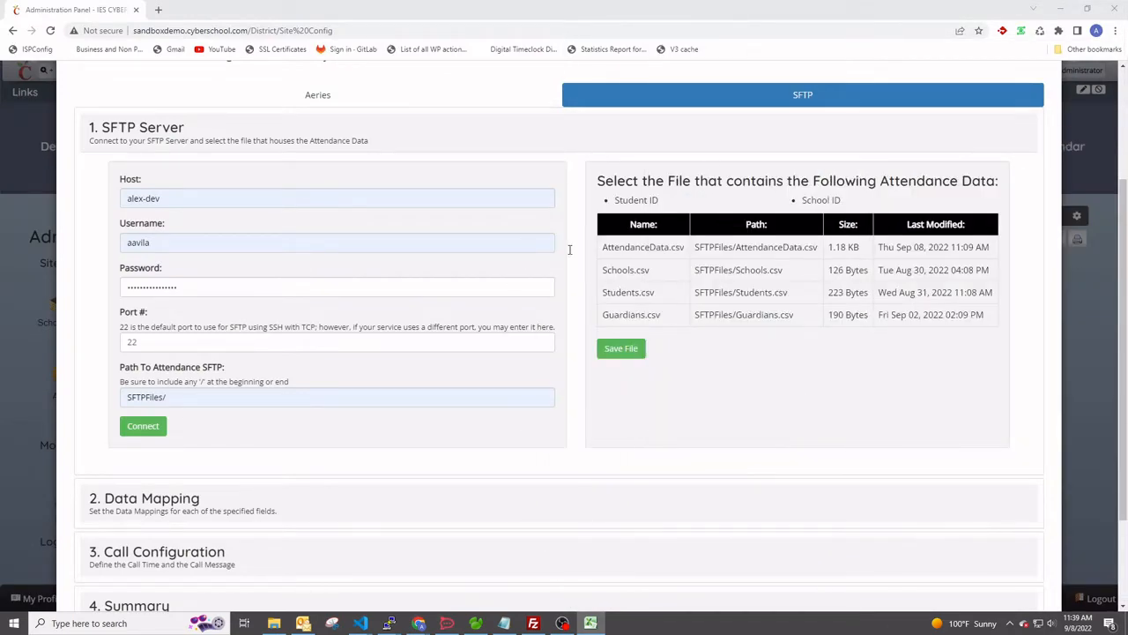
{"action": "left_click", "coordinate": [653, 250]}
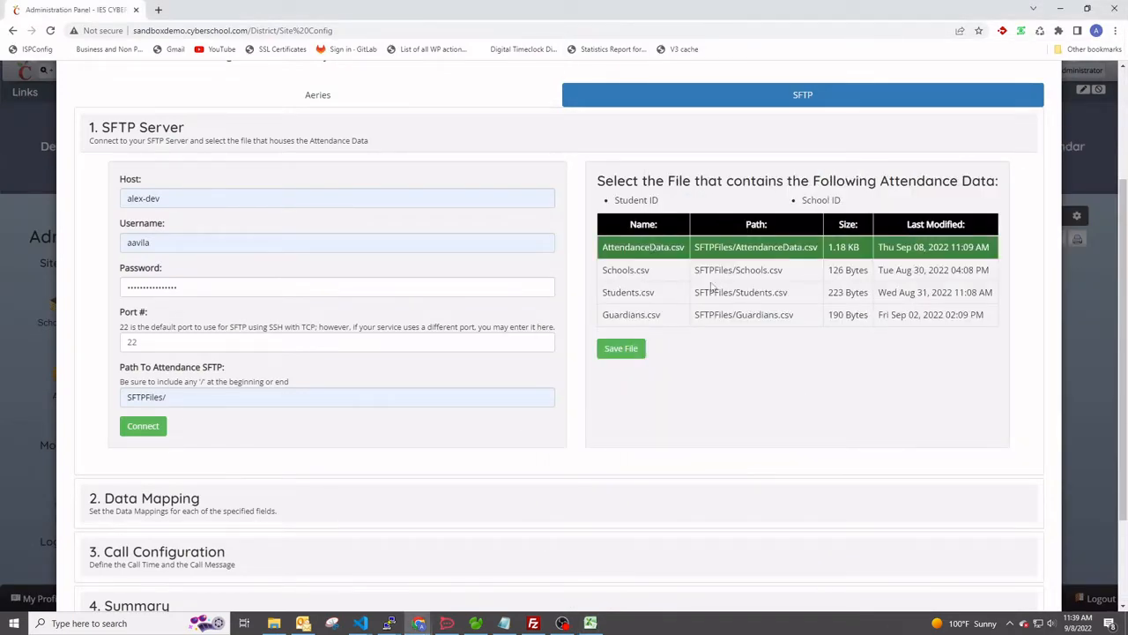
{"action": "left_click", "coordinate": [608, 351]}
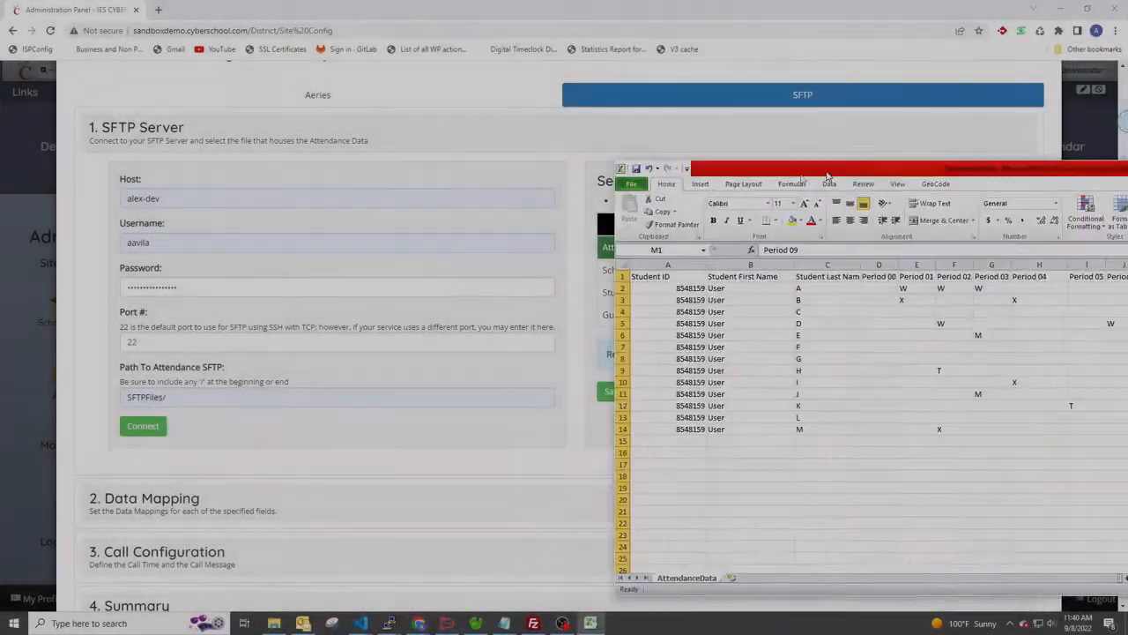
Bring the Excel sheet back into view and examine its header row from Student ID to School Name.
{"action": "left_click_drag", "start_coordinate": [827, 174], "coordinate": [617, 1]}
{"action": "left_click", "coordinate": [7, 113]}
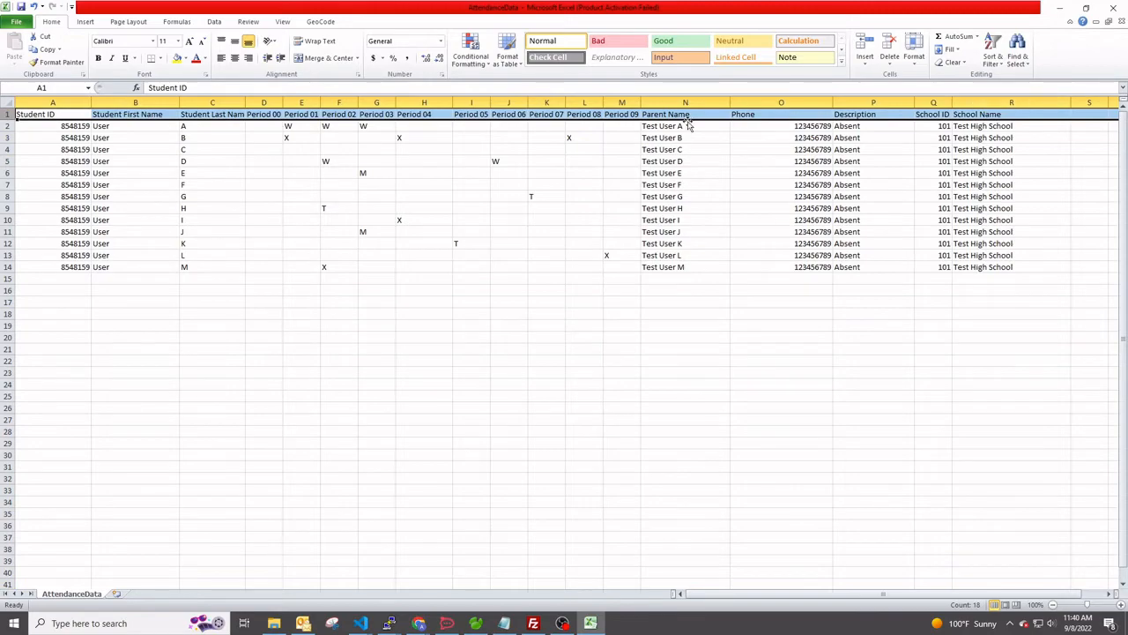
{"action": "left_click_drag", "start_coordinate": [421, 11], "coordinate": [1127, 114]}
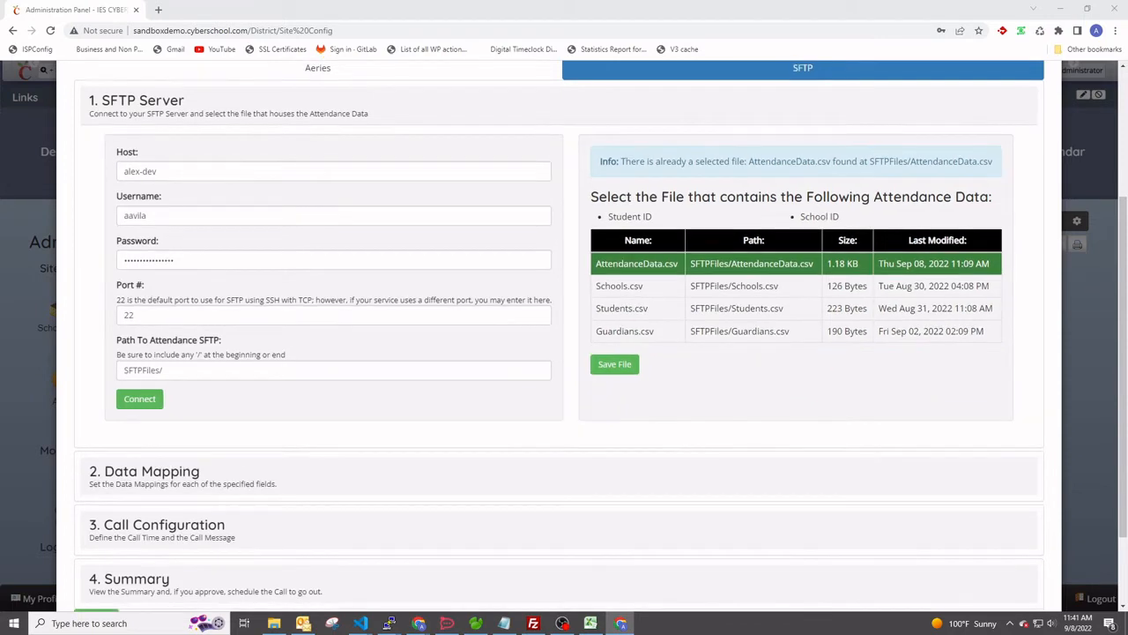
Return to the integration settings in Chrome, save the AttendanceData.csv selection and dismiss the browser's save-password prompt.
{"action": "key", "text": "alt+Tab"}
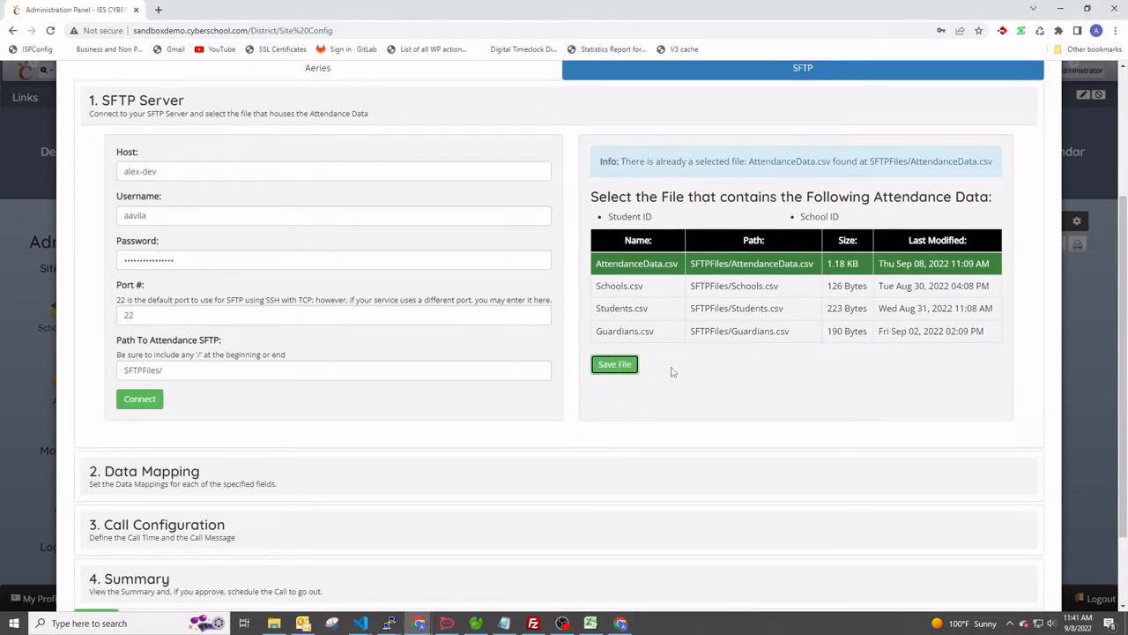
{"action": "key", "text": "Return"}
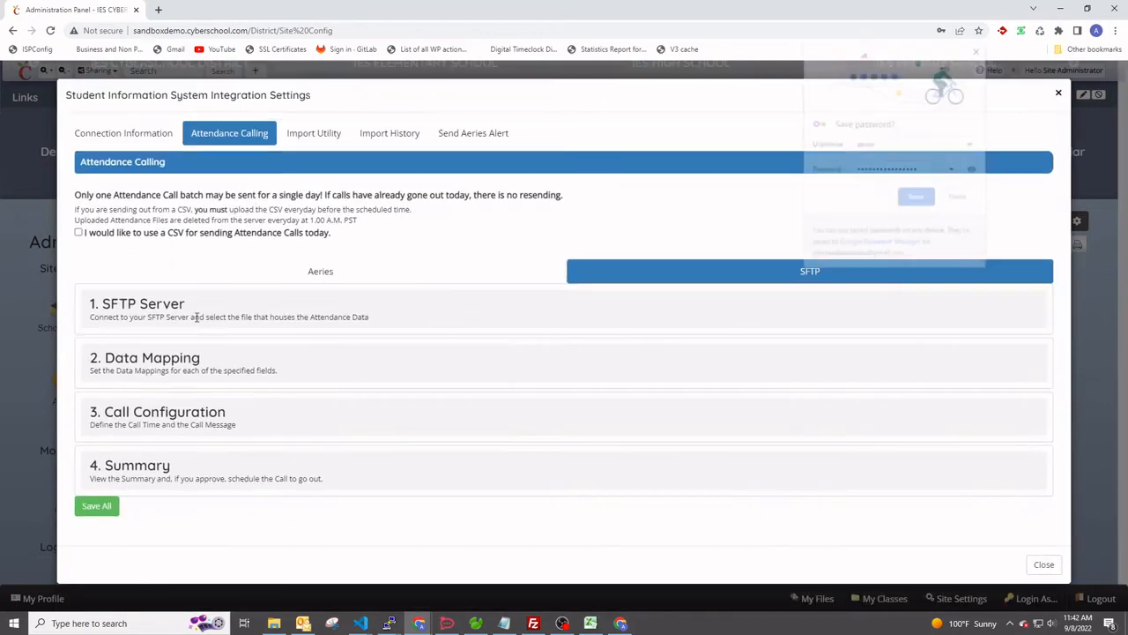
{"action": "left_click", "coordinate": [976, 51]}
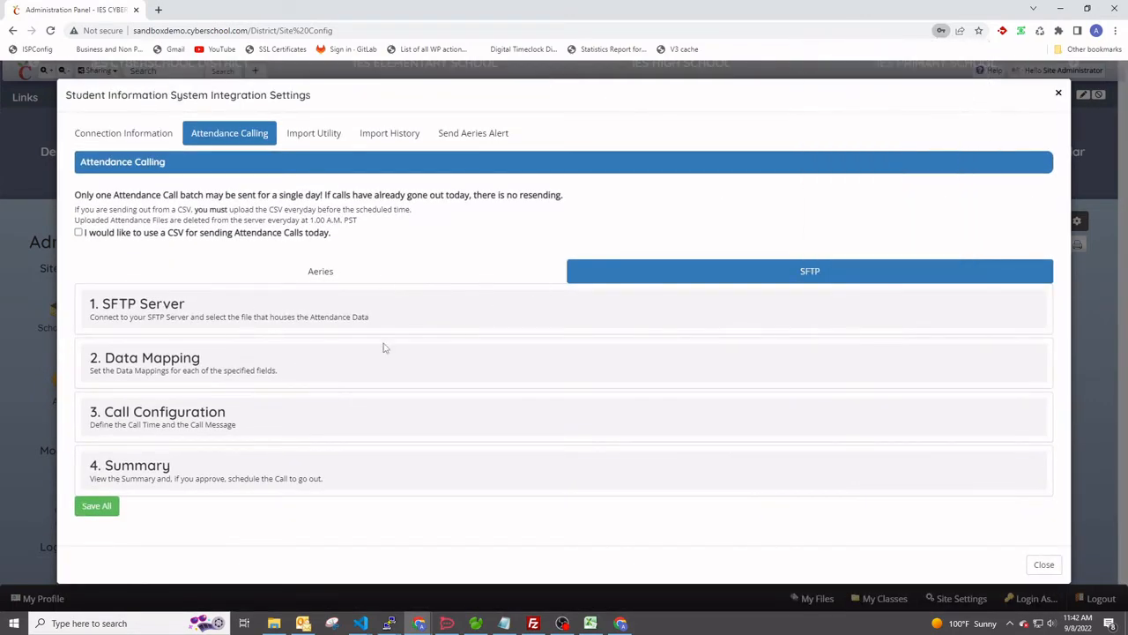
Look over the Data Mapping section and review which fields the SFTP Server section requires in the attendance file.
{"action": "left_click", "coordinate": [384, 352]}
{"action": "scroll", "coordinate": [400, 320], "scroll_direction": "down", "scroll_amount": 2}
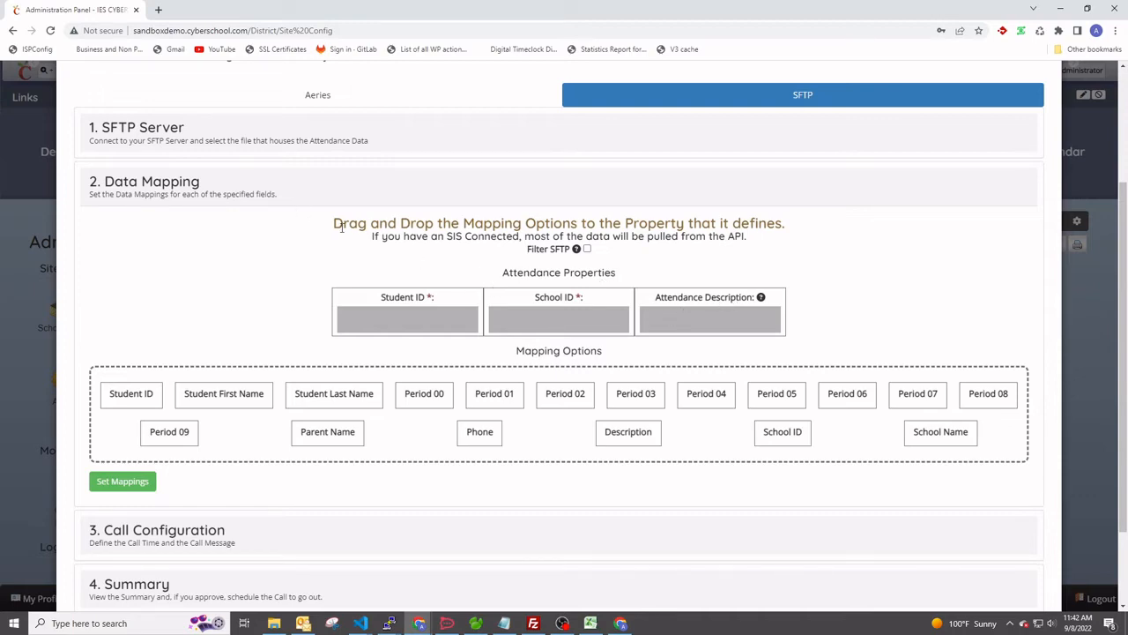
{"action": "left_click", "coordinate": [269, 194]}
{"action": "left_click", "coordinate": [191, 316]}
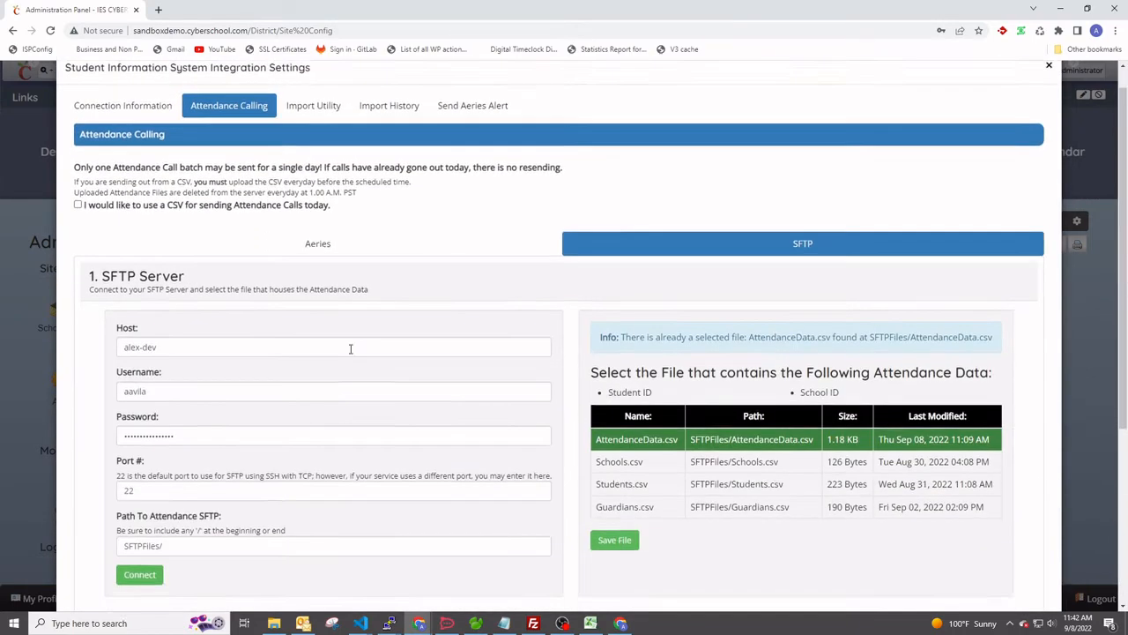
{"action": "scroll", "coordinate": [607, 316], "scroll_direction": "down", "scroll_amount": 1}
{"action": "left_click_drag", "start_coordinate": [607, 305], "coordinate": [885, 311]}
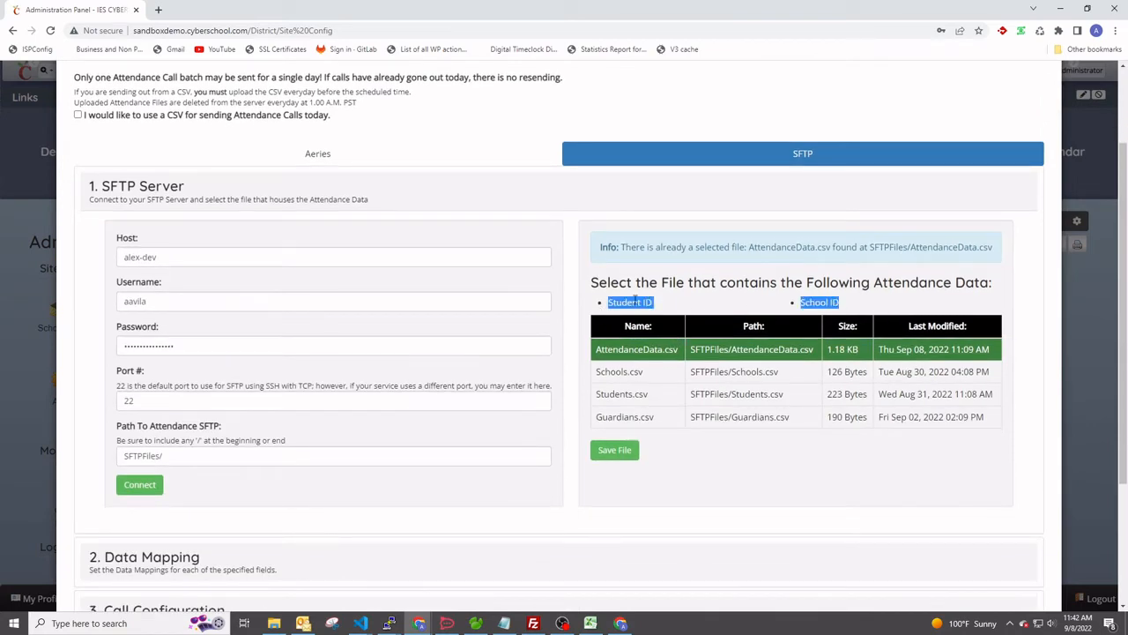
{"action": "scroll", "coordinate": [278, 290], "scroll_direction": "up", "scroll_amount": 1}
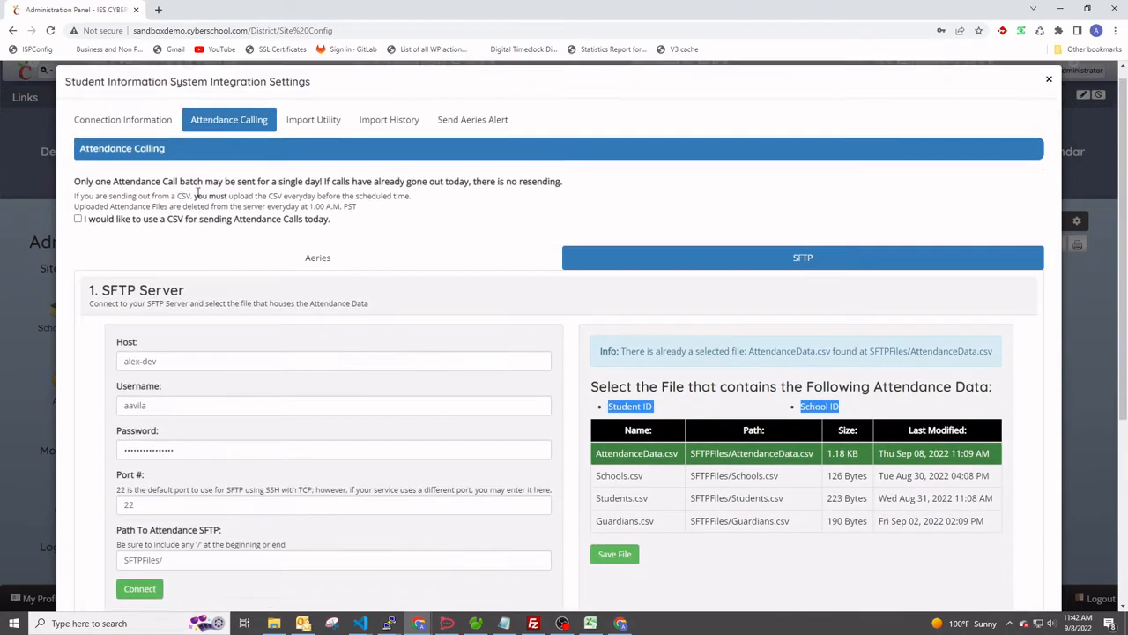
Check which SIS system is selected in the Connection Information settings and return to Attendance Calling.
{"action": "left_click", "coordinate": [132, 133]}
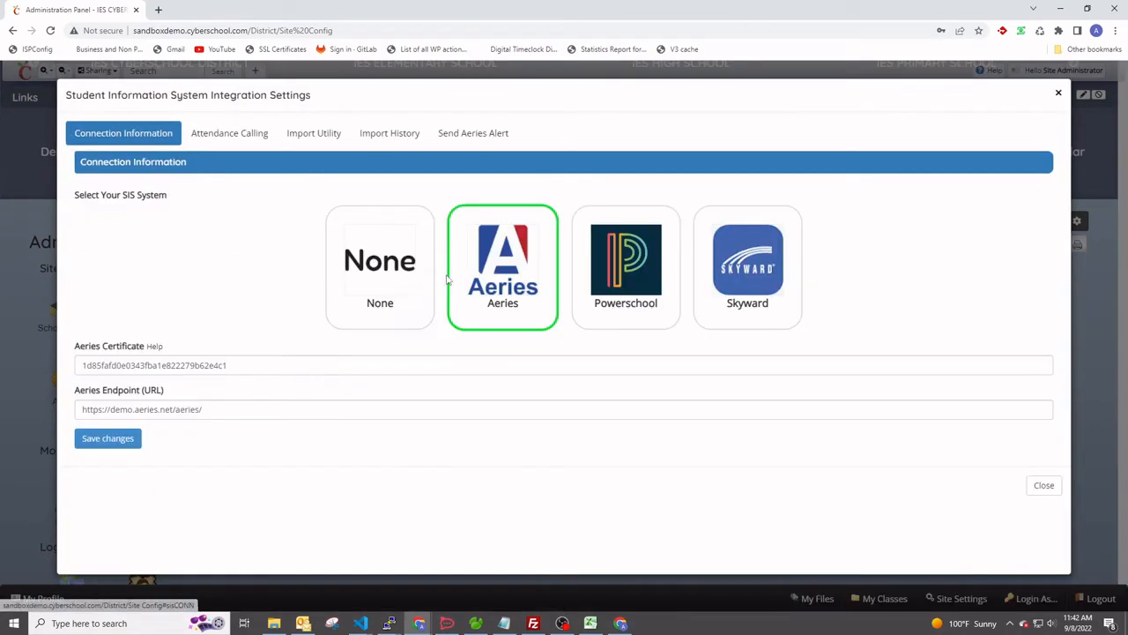
{"action": "left_click", "coordinate": [231, 135]}
{"action": "scroll", "coordinate": [403, 184], "scroll_direction": "down", "scroll_amount": 2}
{"action": "left_click", "coordinate": [362, 193]}
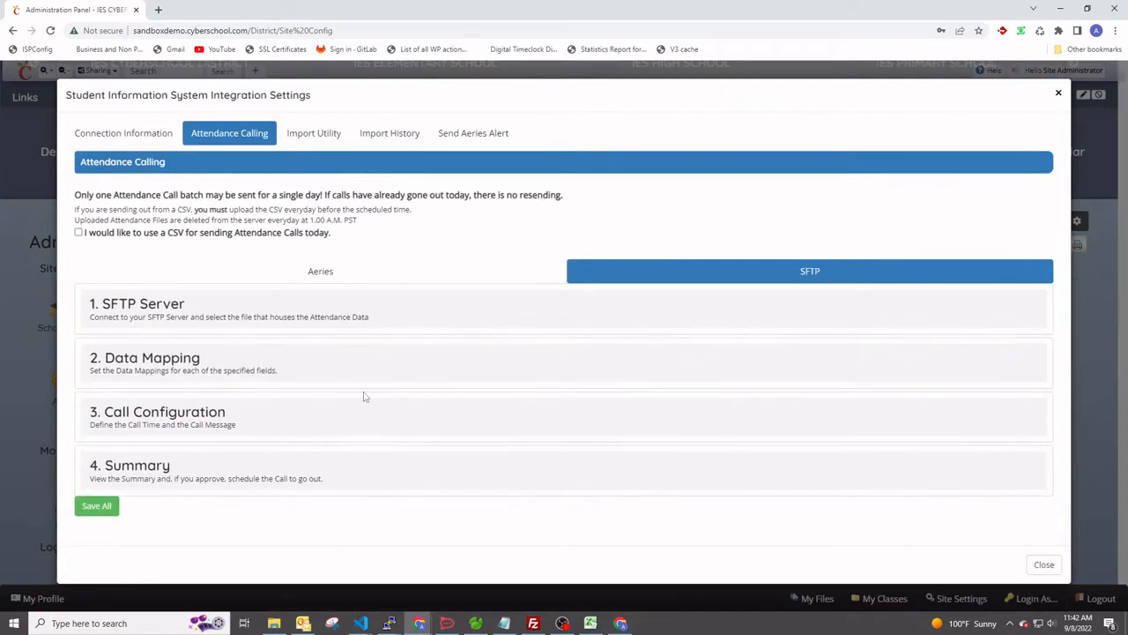
Expand the Data Mapping section and map the Student ID option to the Student ID attendance property.
{"action": "left_click", "coordinate": [330, 363]}
{"action": "scroll", "coordinate": [331, 352], "scroll_direction": "down", "scroll_amount": 2}
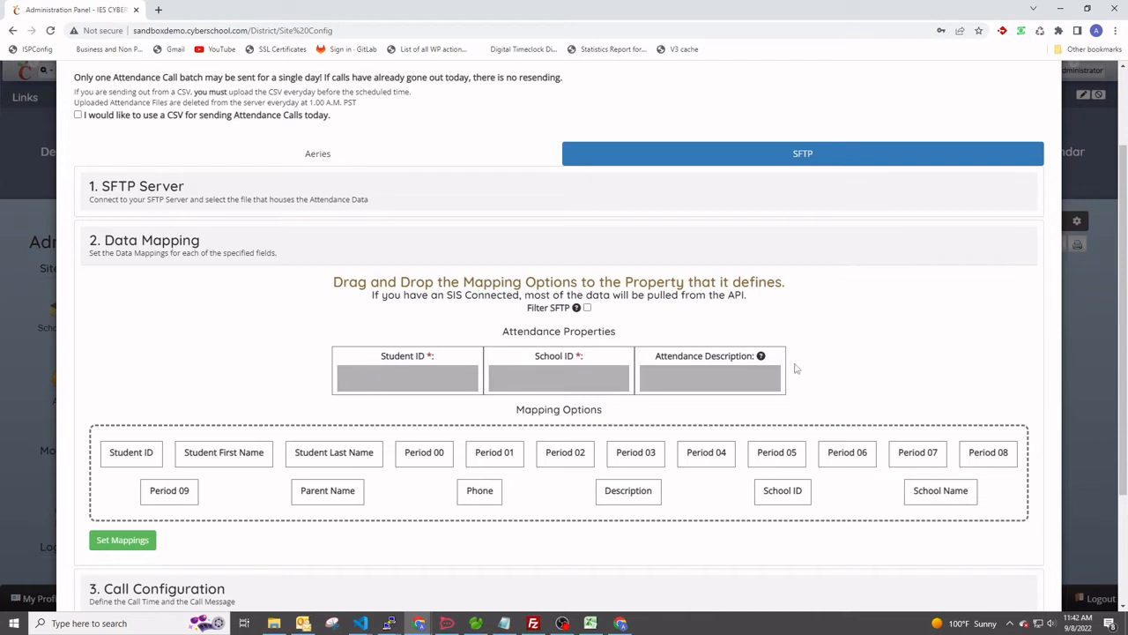
{"action": "scroll", "coordinate": [456, 350], "scroll_direction": "down", "scroll_amount": 2}
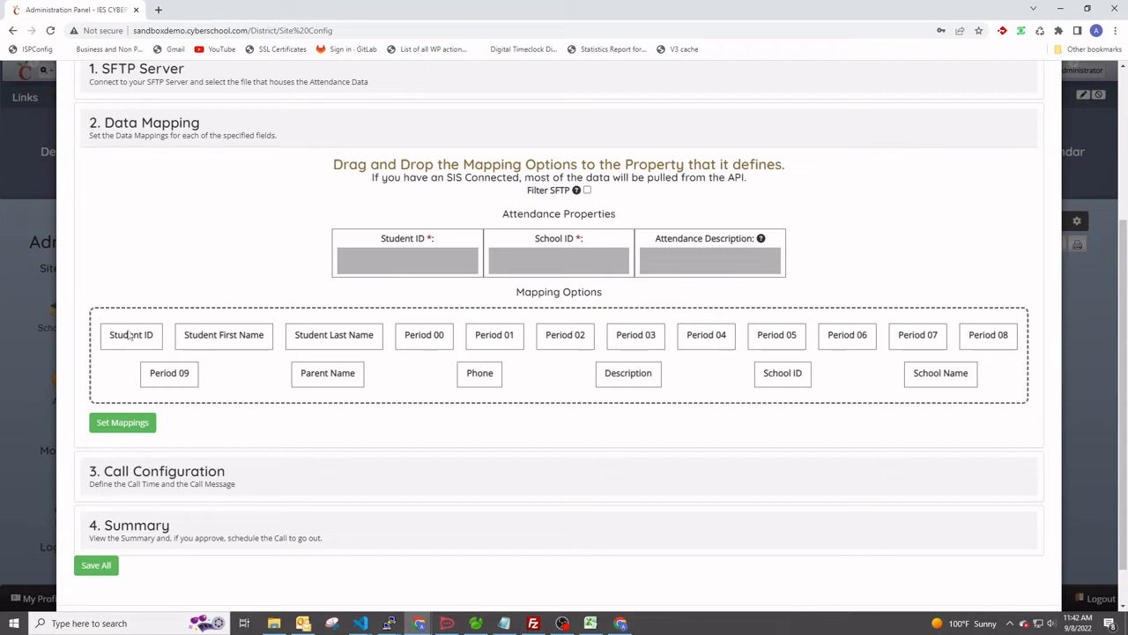
{"action": "left_click_drag", "start_coordinate": [130, 341], "coordinate": [387, 258]}
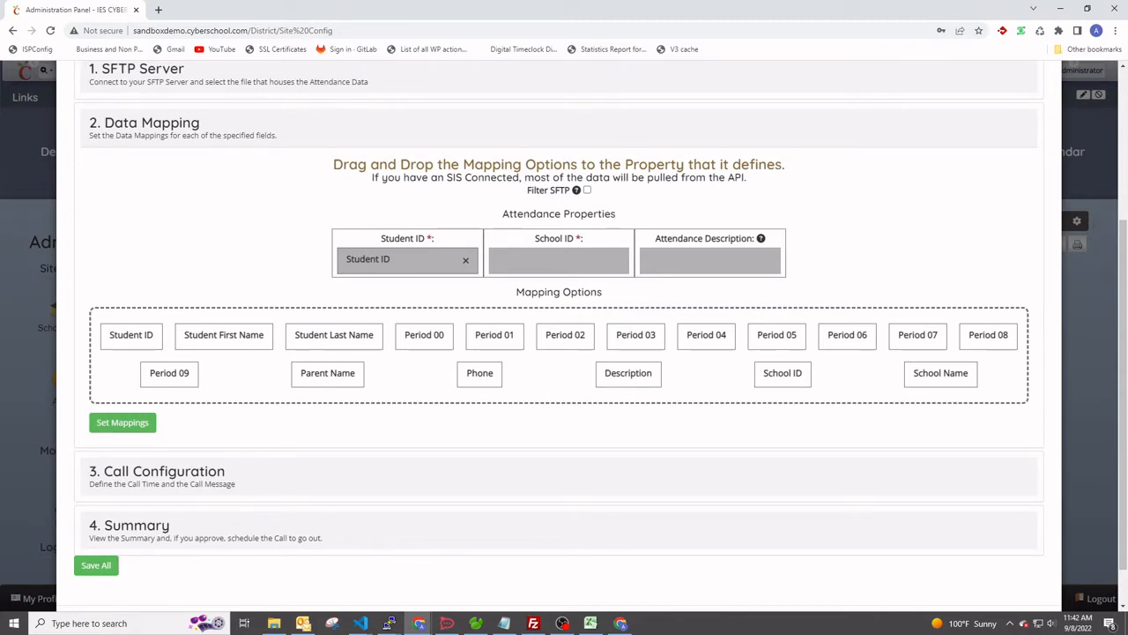
Check the ID columns in the Excel sheet and map the School ID option to the School ID attendance property.
{"action": "left_click_drag", "start_coordinate": [1127, 52], "coordinate": [564, 1]}
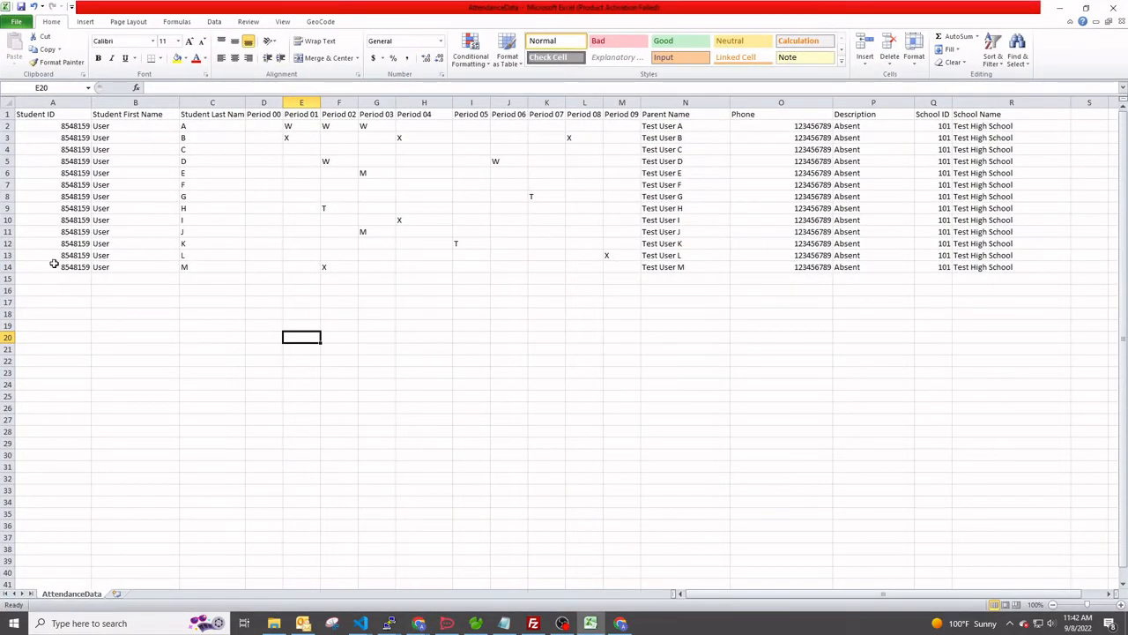
{"action": "key", "text": "alt+Tab"}
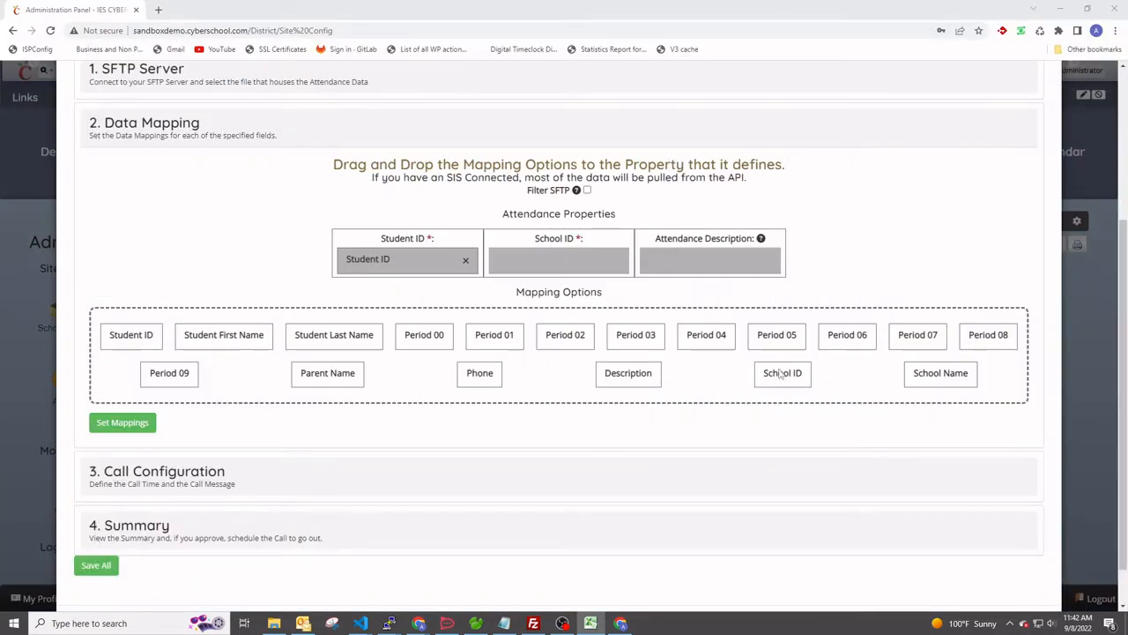
{"action": "left_click_drag", "start_coordinate": [783, 375], "coordinate": [559, 261]}
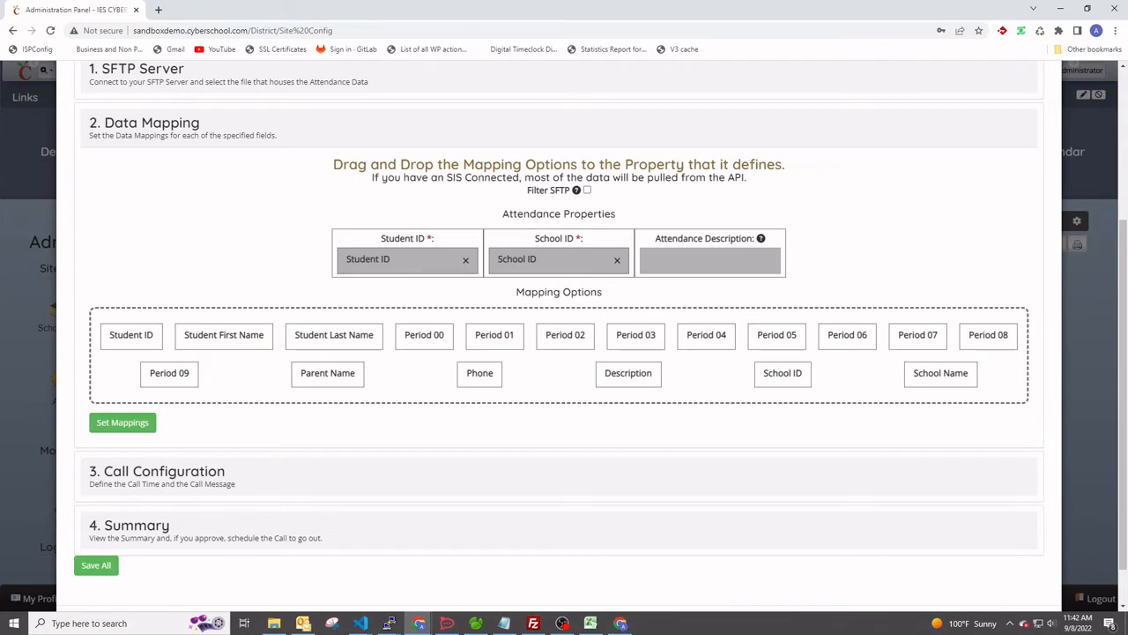
Examine the Description and period columns in the Excel sheet and return to the browser to check the Attendance Description help.
{"action": "left_click_drag", "start_coordinate": [1127, 26], "coordinate": [565, 1]}
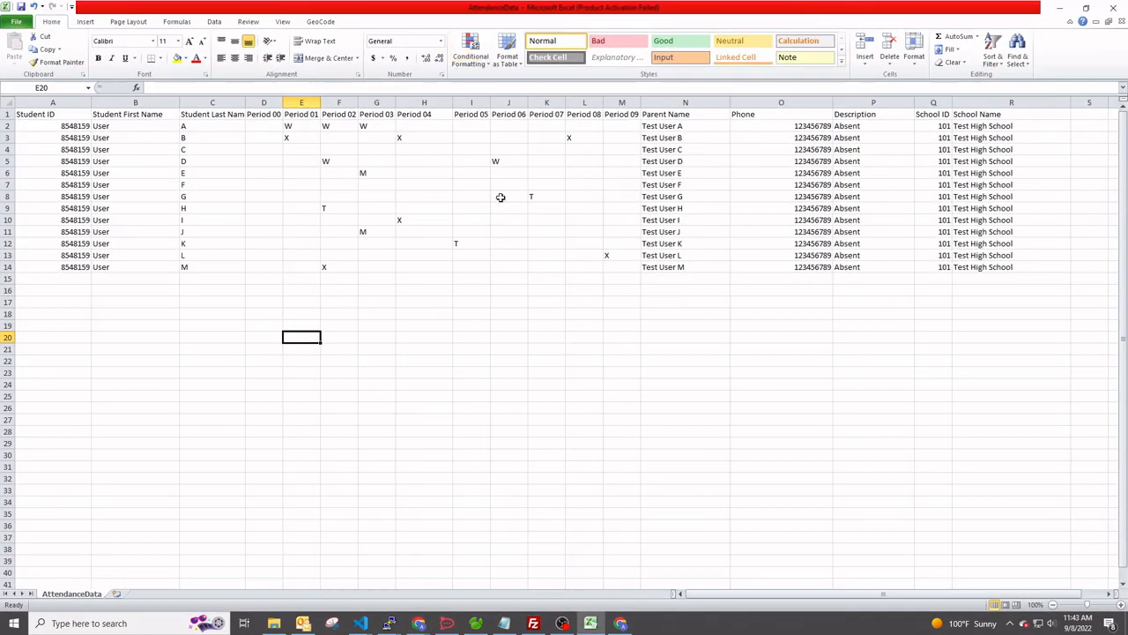
{"action": "left_click", "coordinate": [866, 102]}
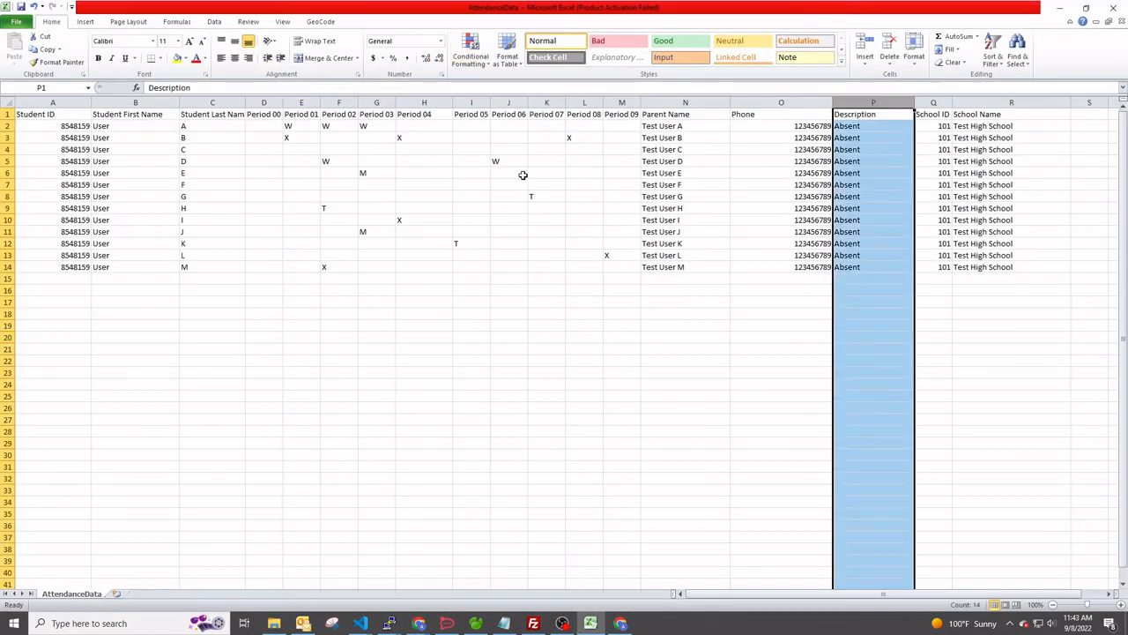
{"action": "left_click", "coordinate": [263, 103]}
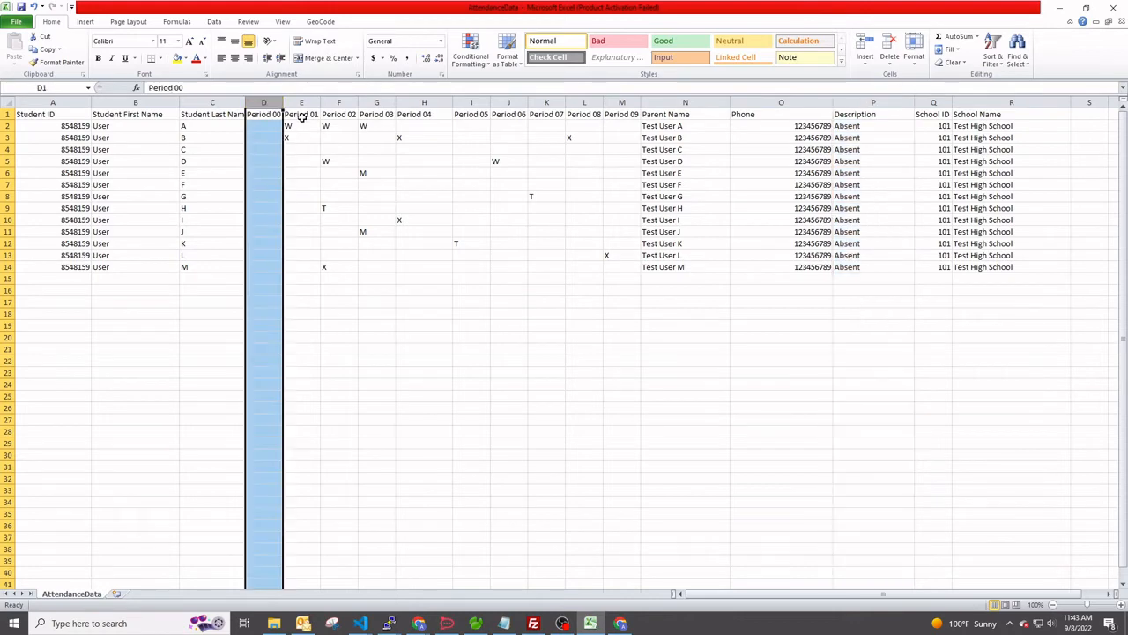
{"action": "left_click", "coordinate": [302, 114]}
{"action": "left_click", "coordinate": [300, 102]}
{"action": "left_click", "coordinate": [585, 231]}
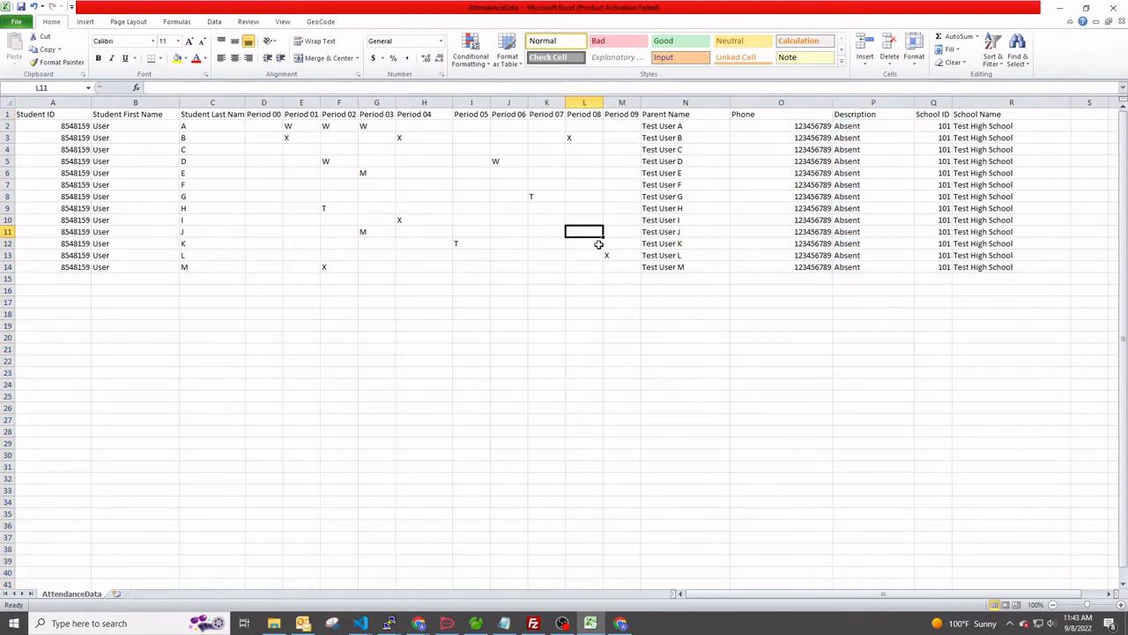
{"action": "left_click", "coordinate": [873, 102]}
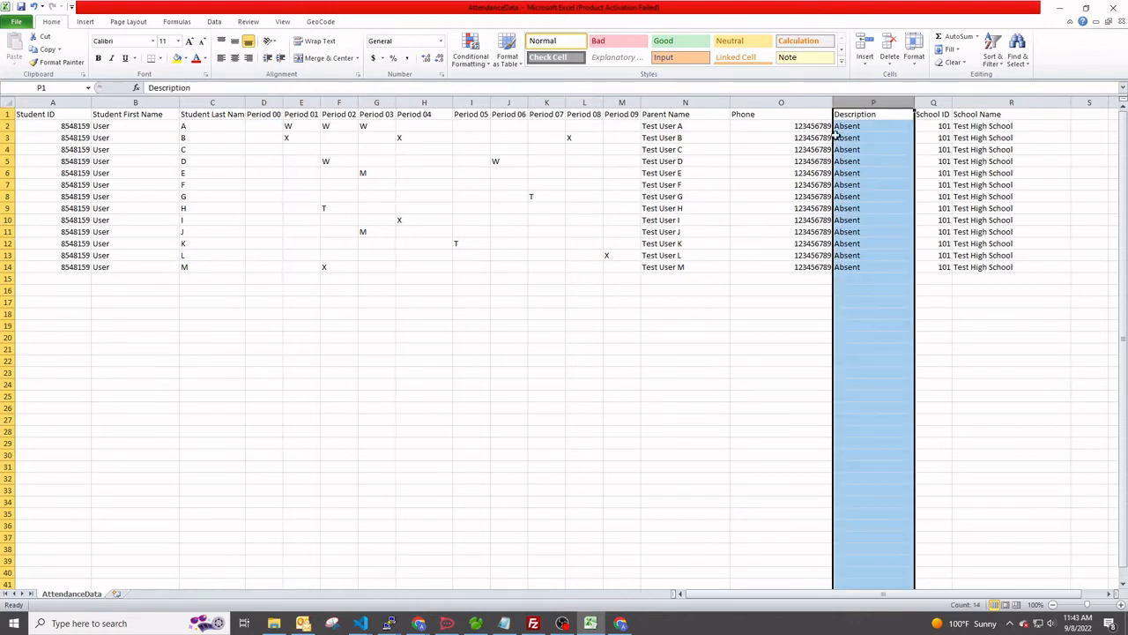
{"action": "left_click", "coordinate": [721, 208]}
{"action": "key", "text": "alt+Tab"}
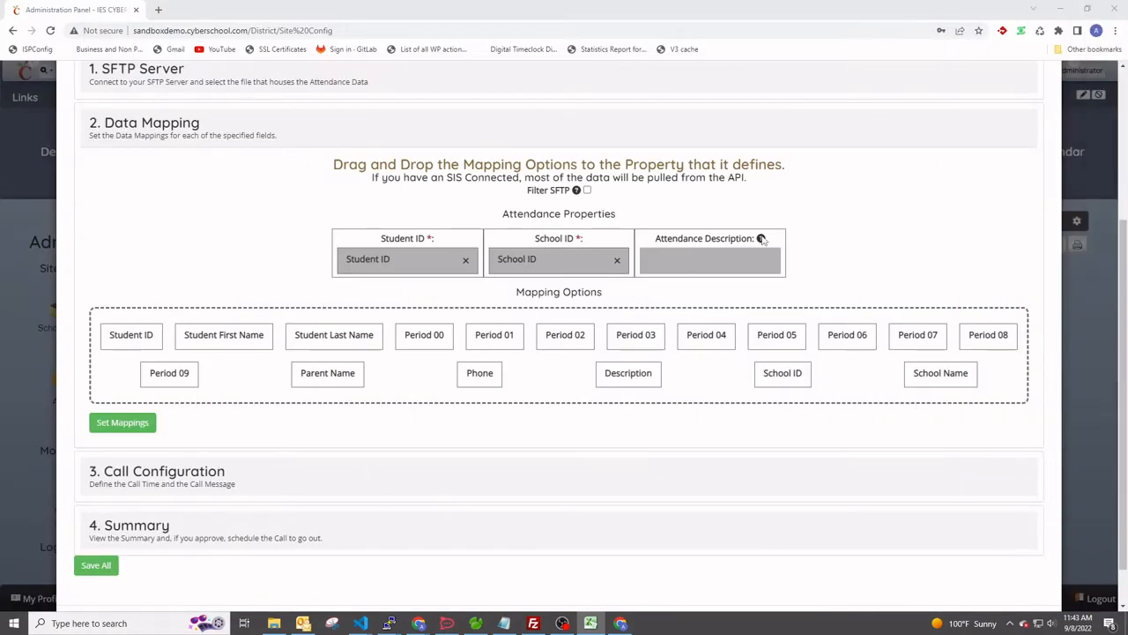
{"action": "mouse_move", "coordinate": [763, 239]}
Read the Filter SFTP help and examine the W, M, T and X marks across the student rows in the Excel sheet.
{"action": "mouse_move", "coordinate": [576, 192]}
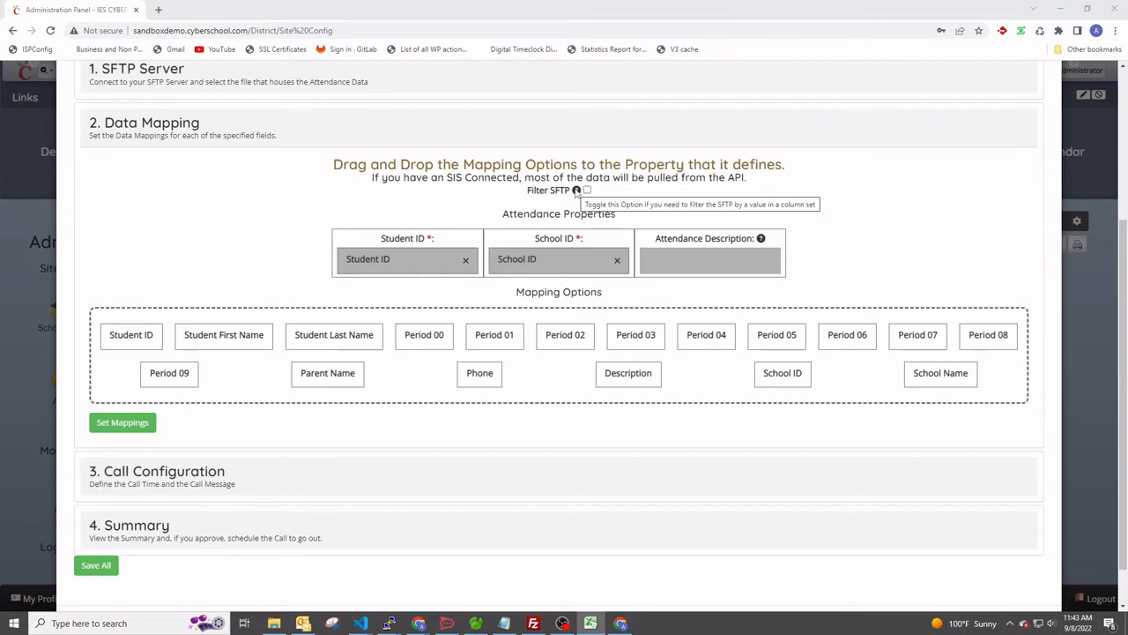
{"action": "left_click_drag", "start_coordinate": [1127, 99], "coordinate": [501, 3]}
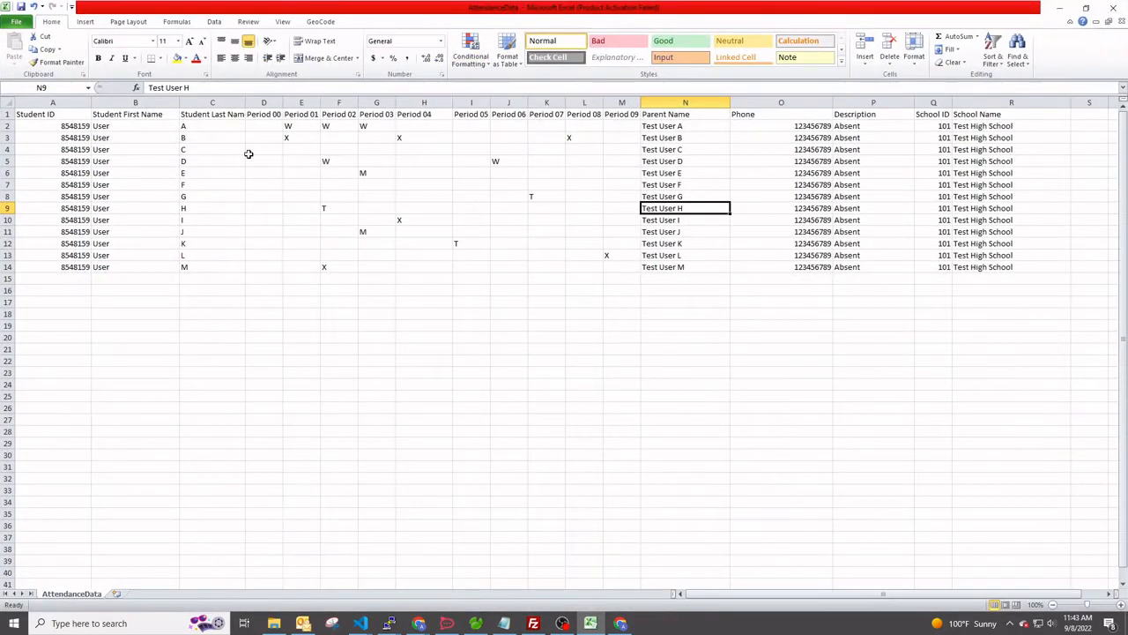
{"action": "left_click", "coordinate": [295, 124]}
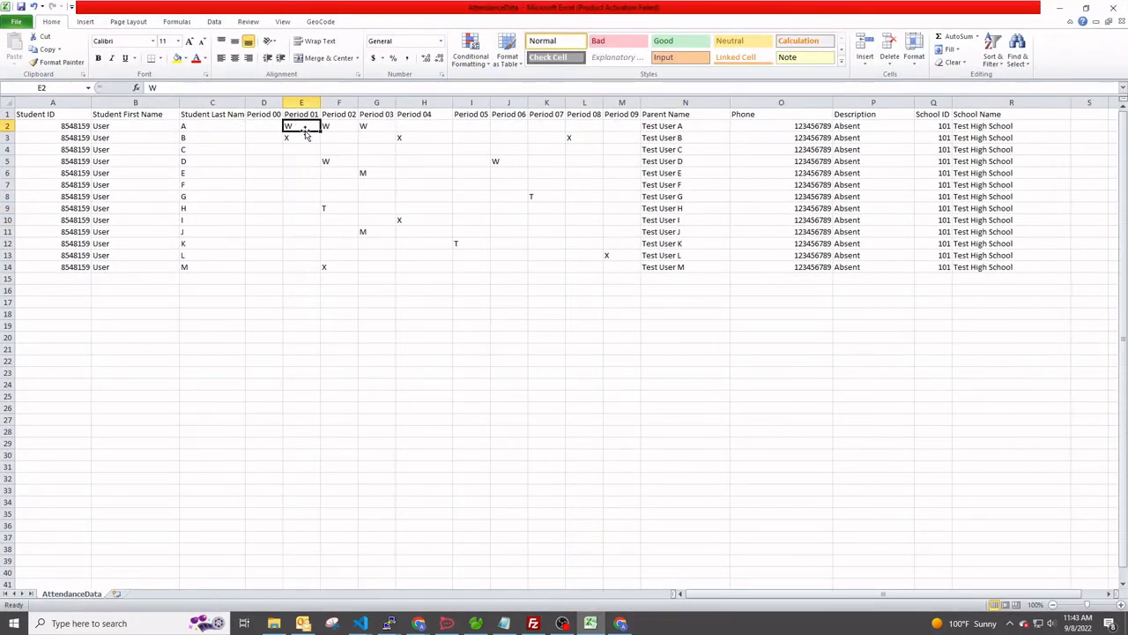
{"action": "left_click", "coordinate": [370, 173]}
{"action": "left_click", "coordinate": [324, 210]}
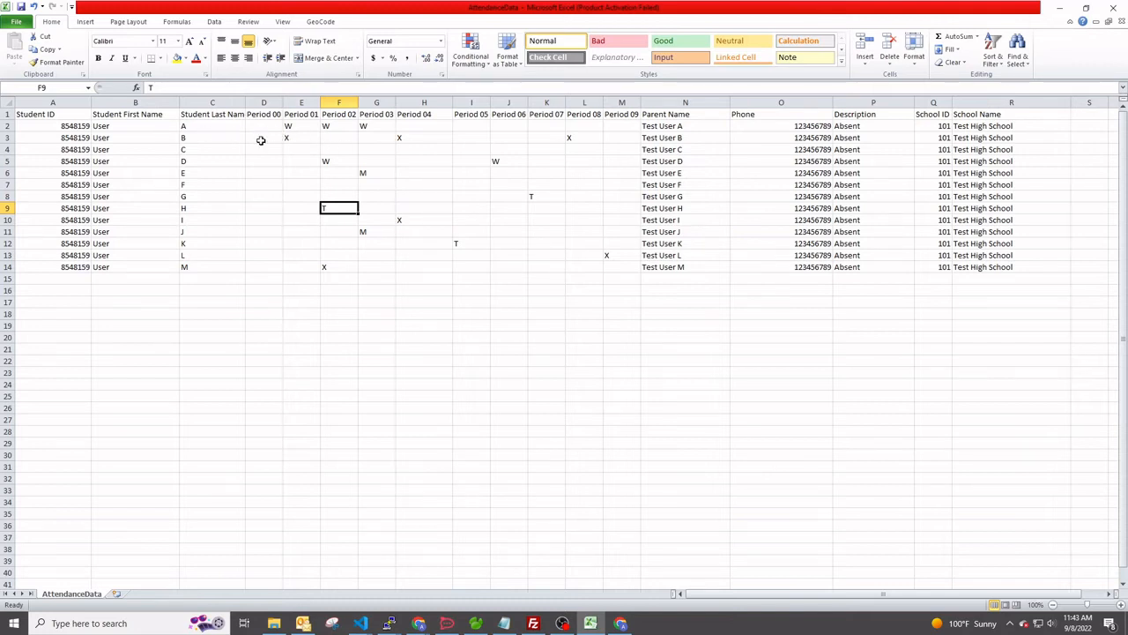
{"action": "left_click", "coordinate": [291, 139]}
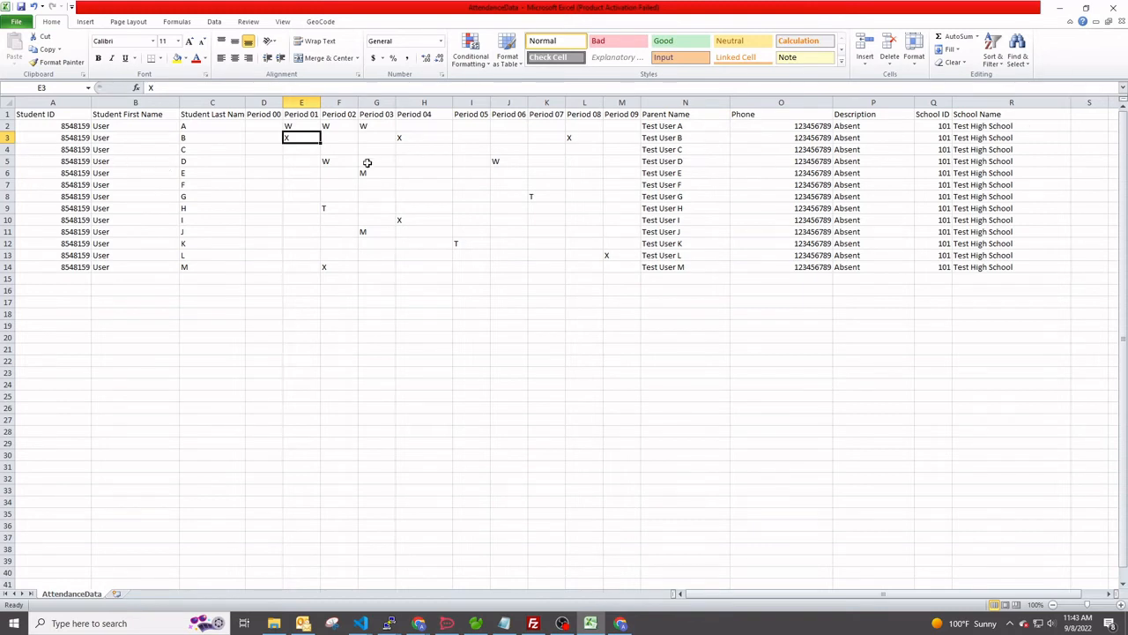
{"action": "left_click", "coordinate": [6, 126]}
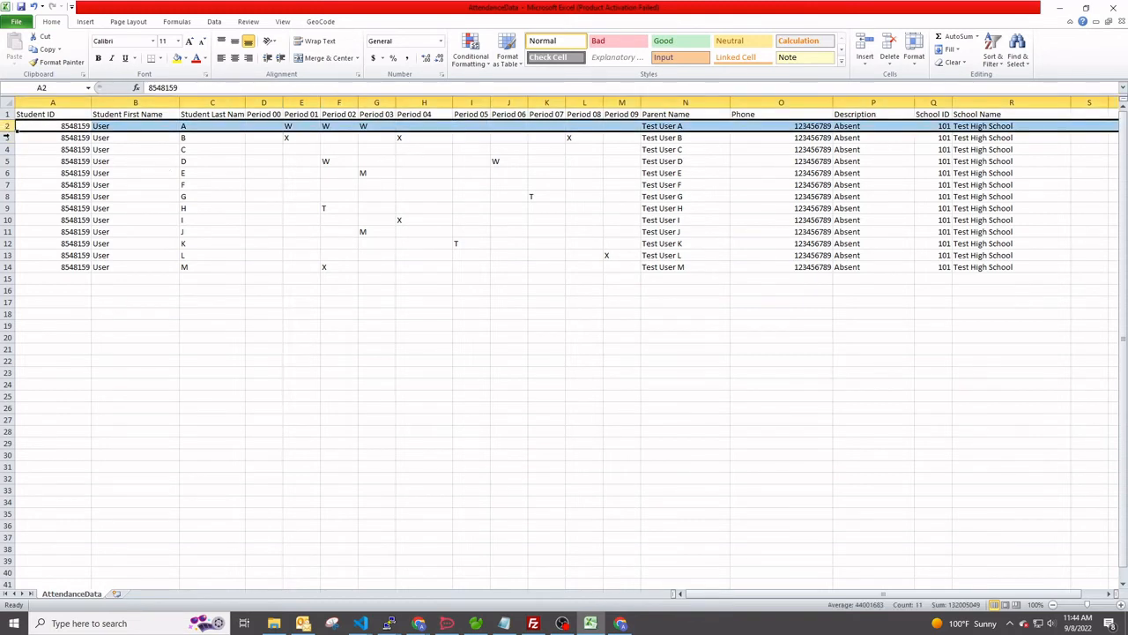
{"action": "left_click", "coordinate": [8, 266], "text": "shift"}
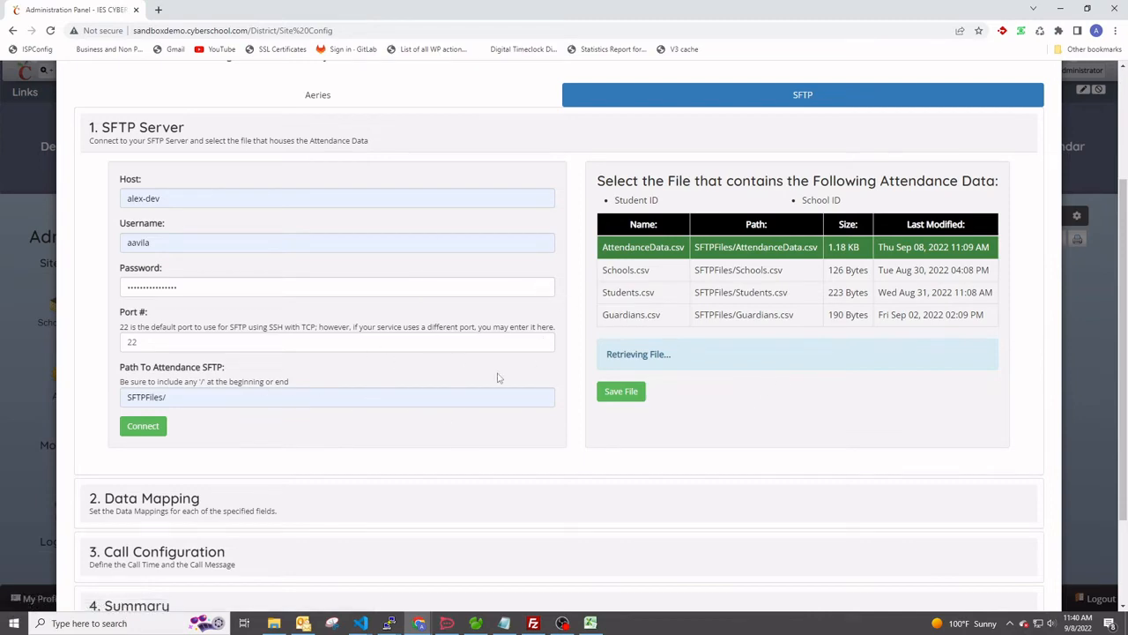
Reload the Administration Panel page in the browser, confirming the form resubmission.
{"action": "scroll", "coordinate": [560, 355], "scroll_direction": "up", "scroll_amount": 3}
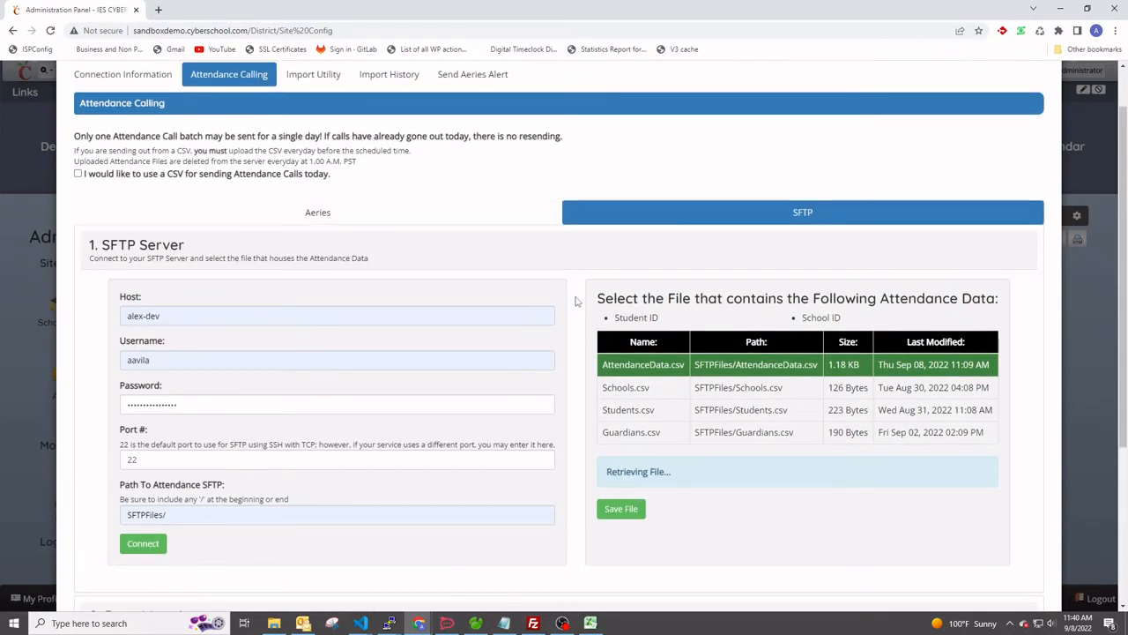
{"action": "scroll", "coordinate": [574, 301], "scroll_direction": "down", "scroll_amount": 2}
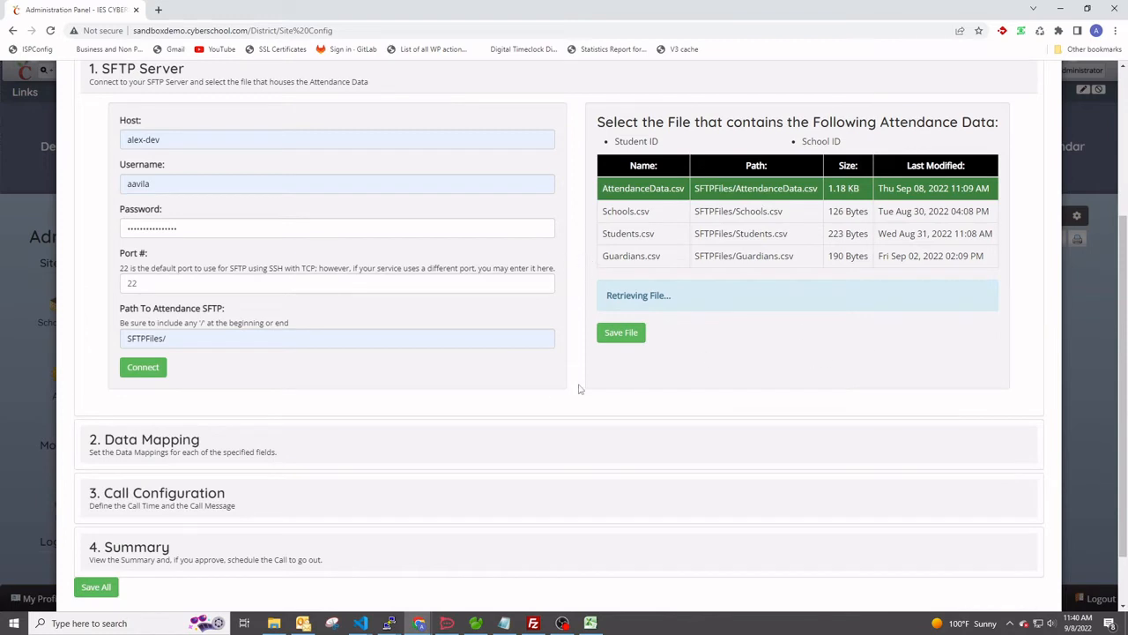
{"action": "key", "text": "F5"}
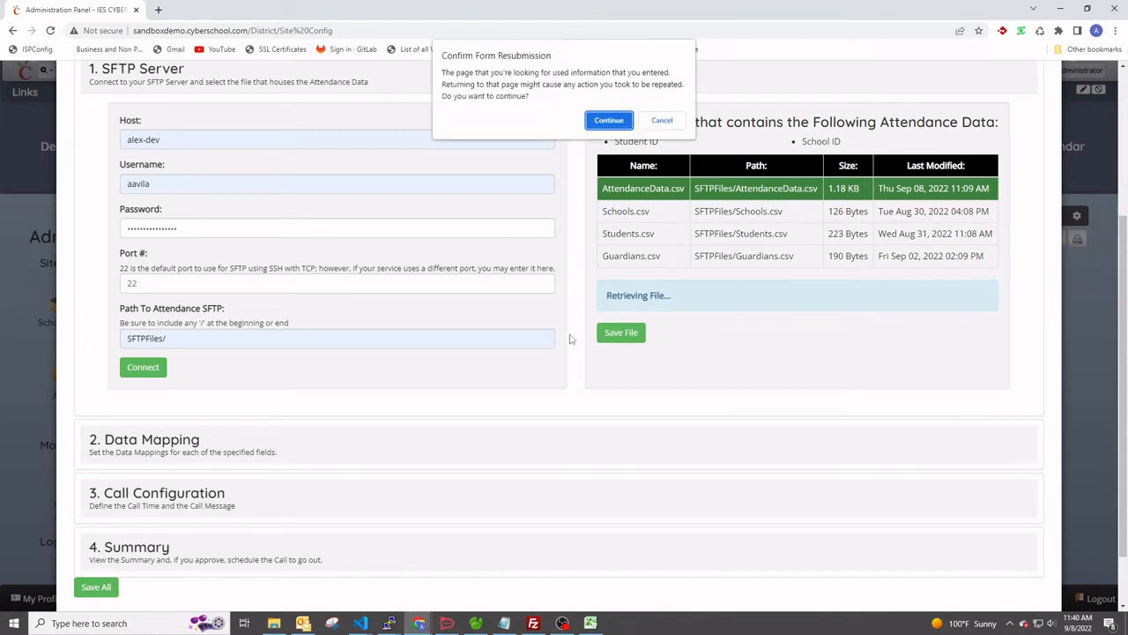
{"action": "left_click", "coordinate": [630, 115]}
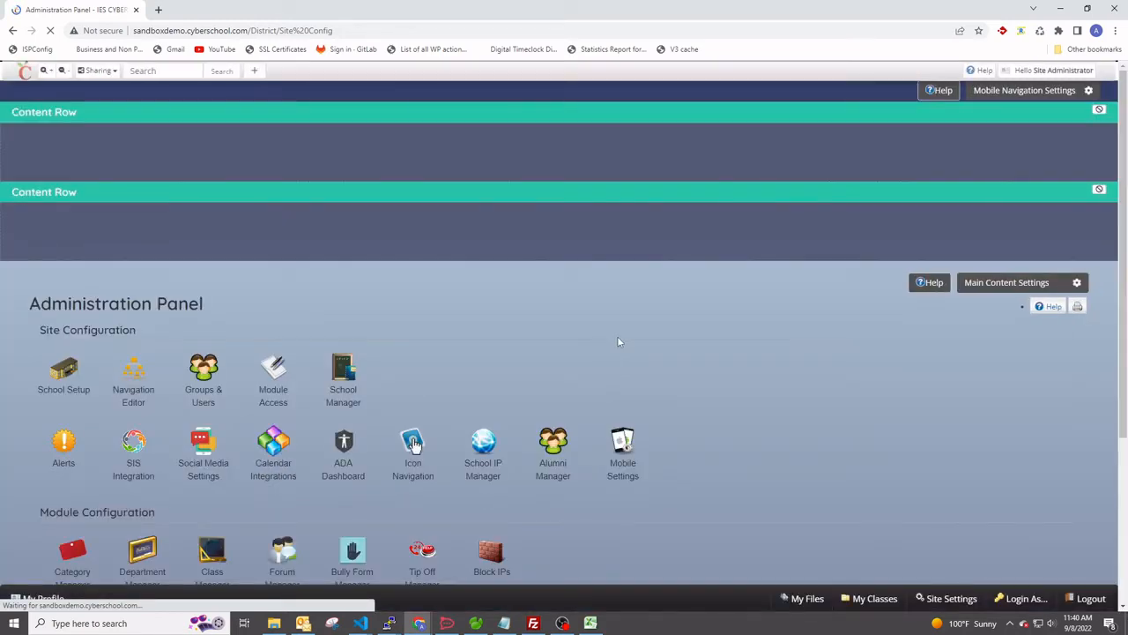
Open SIS Integration and show the SFTP settings for Attendance Calling.
{"action": "left_click", "coordinate": [133, 392]}
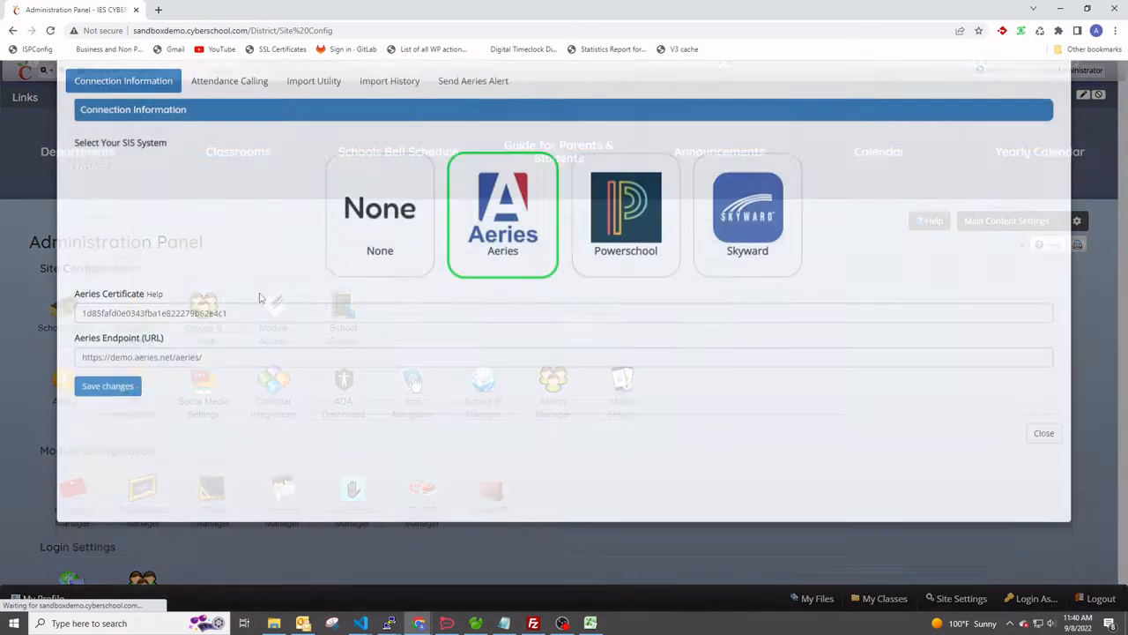
{"action": "left_click", "coordinate": [209, 138]}
{"action": "scroll", "coordinate": [428, 268], "scroll_direction": "down", "scroll_amount": 2}
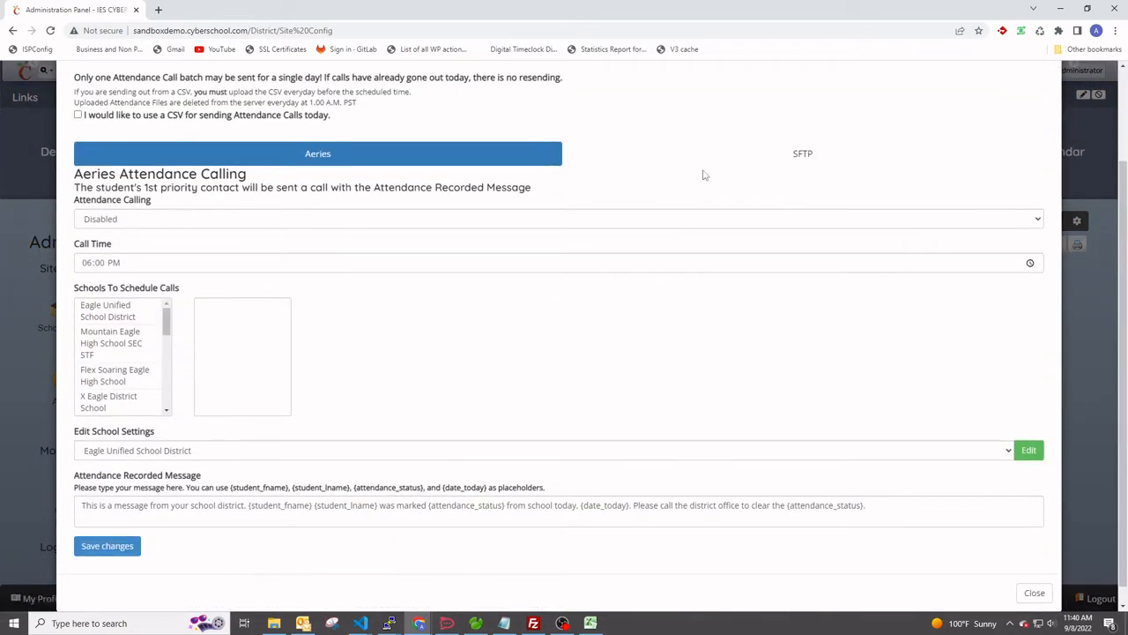
{"action": "left_click", "coordinate": [705, 159]}
Try to connect to the SFTP server with the stored connection details.
{"action": "scroll", "coordinate": [530, 209], "scroll_direction": "down", "scroll_amount": 1}
{"action": "scroll", "coordinate": [530, 209], "scroll_direction": "down", "scroll_amount": 1}
{"action": "left_click", "coordinate": [139, 340]}
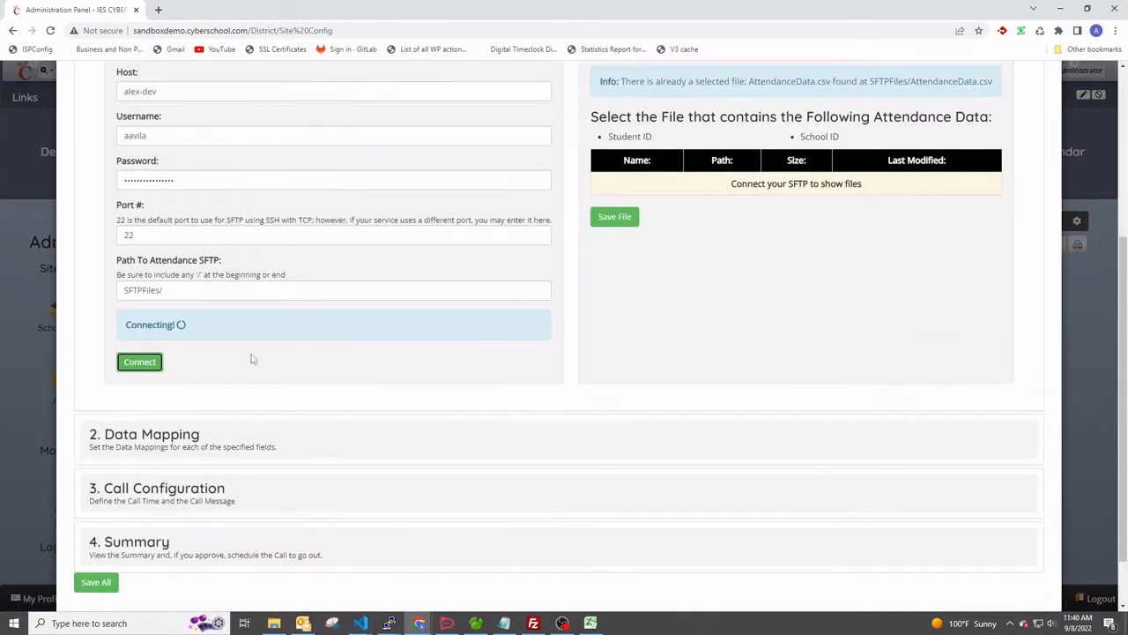
{"action": "scroll", "coordinate": [572, 383], "scroll_direction": "up", "scroll_amount": 1}
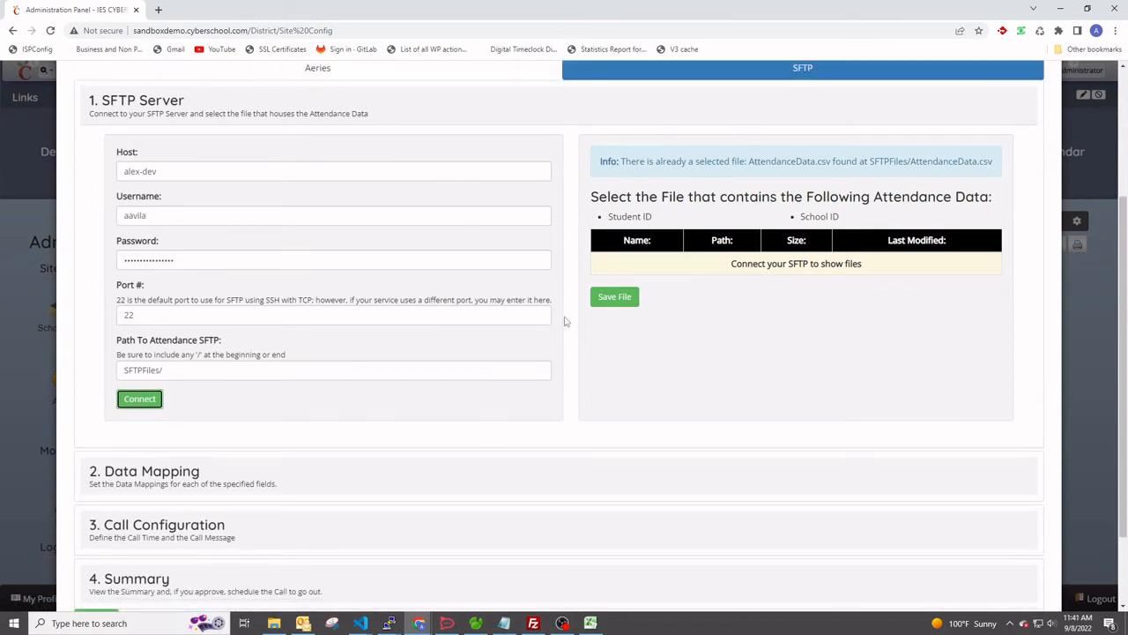
{"action": "left_click", "coordinate": [569, 361]}
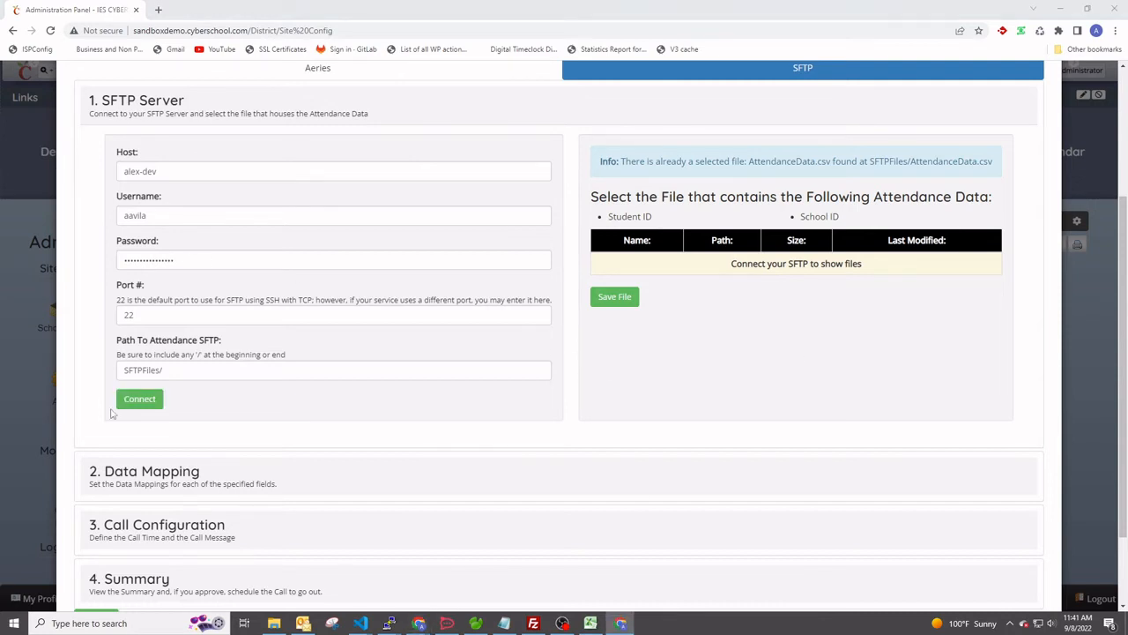
{"action": "left_click", "coordinate": [140, 399]}
Re-enter the SFTP account password and connect to the server.
{"action": "double_click", "coordinate": [193, 261]}
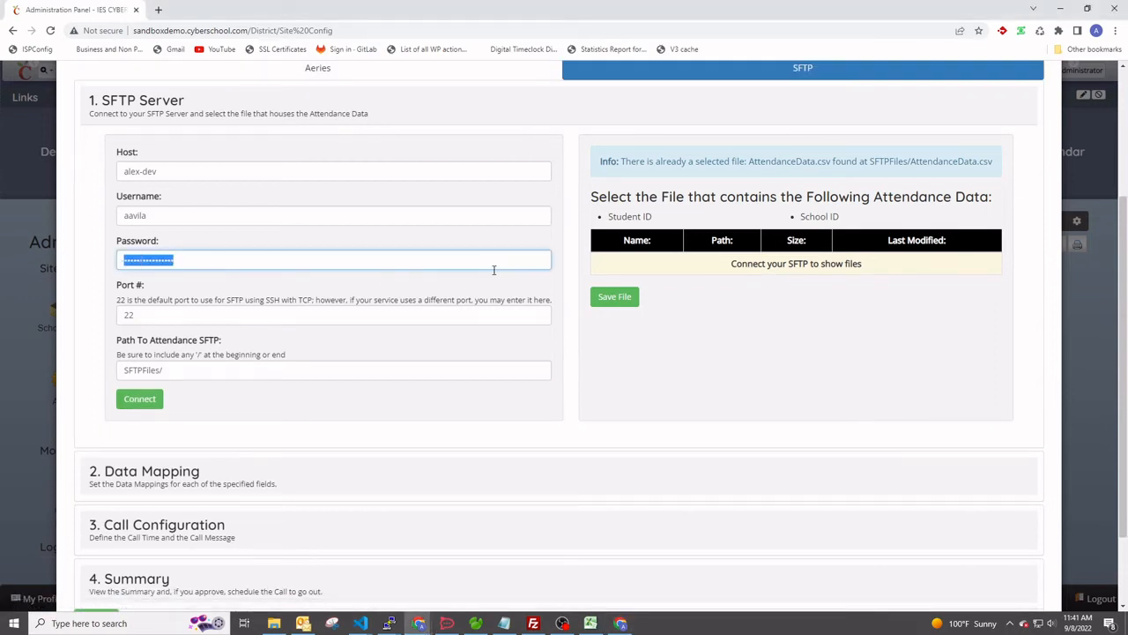
{"action": "key", "text": "BackSpace"}
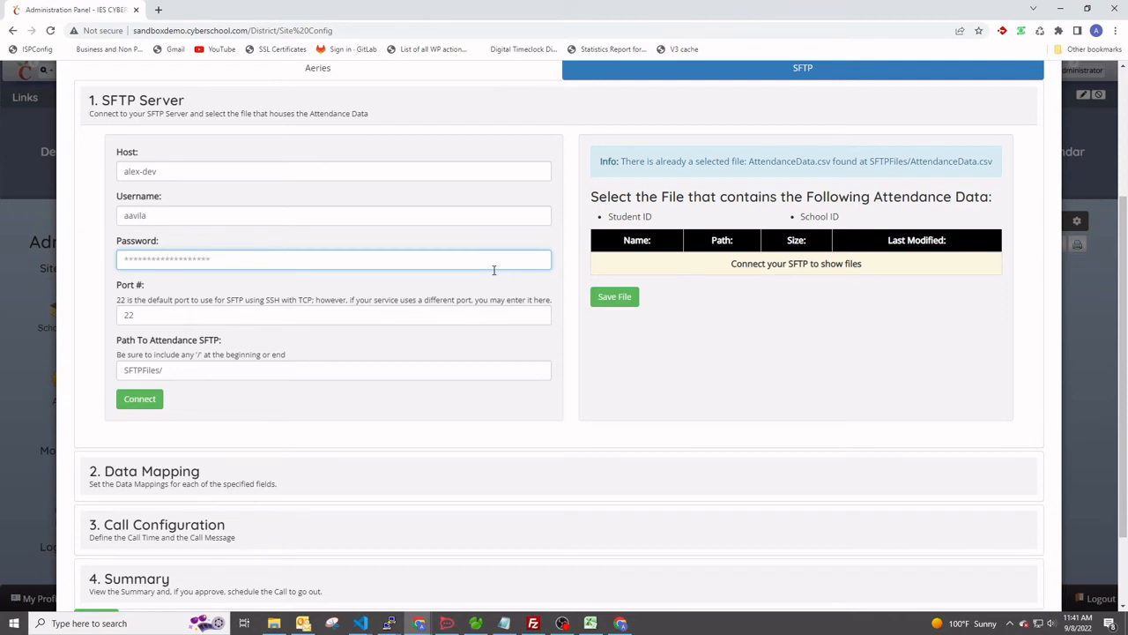
{"action": "type", "text": "•"}
{"action": "key", "text": "BackSpace"}
{"action": "key", "text": "BackSpace"}
{"action": "left_click", "coordinate": [139, 398]}
Select AttendanceData.csv as the attendance data file and save the selection.
{"action": "key", "text": "alt+Tab"}
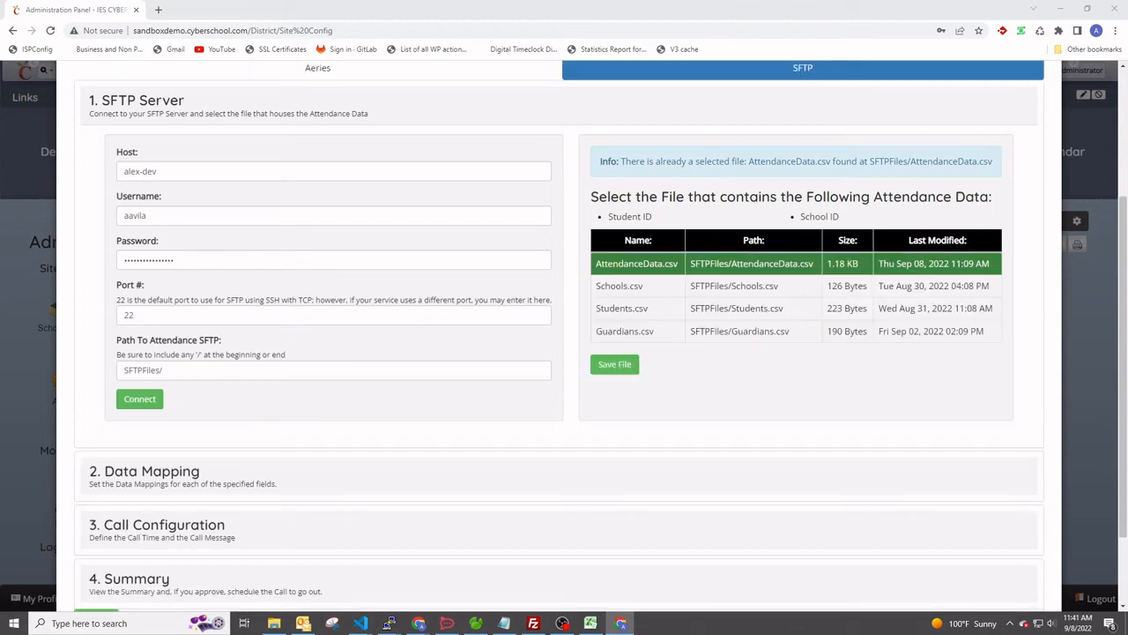
{"action": "left_click", "coordinate": [664, 267]}
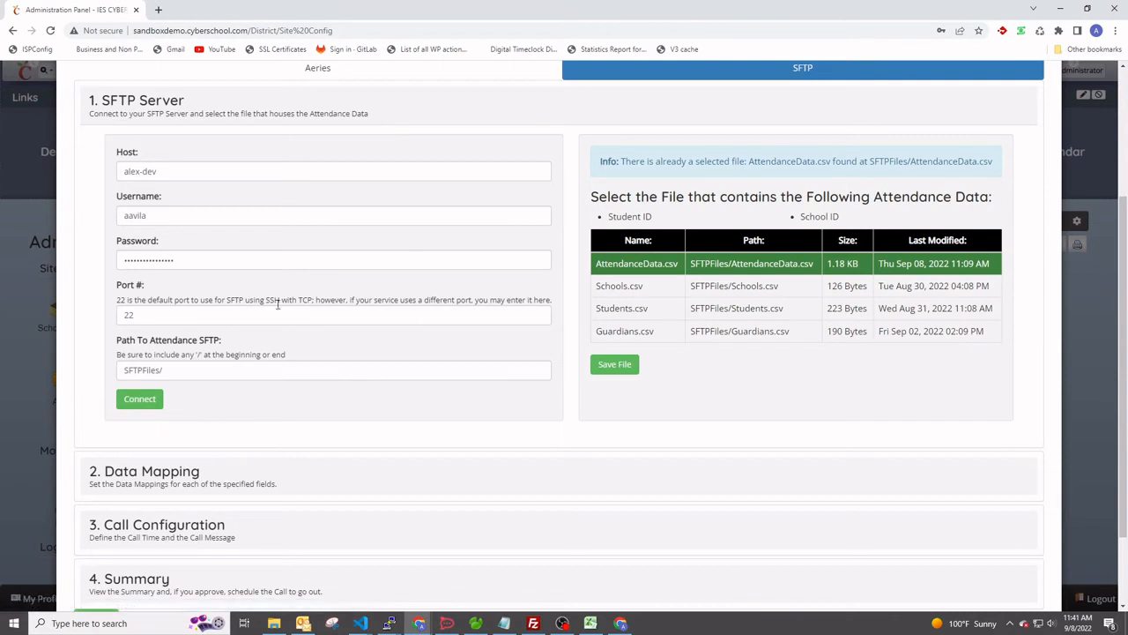
{"action": "left_click", "coordinate": [614, 364]}
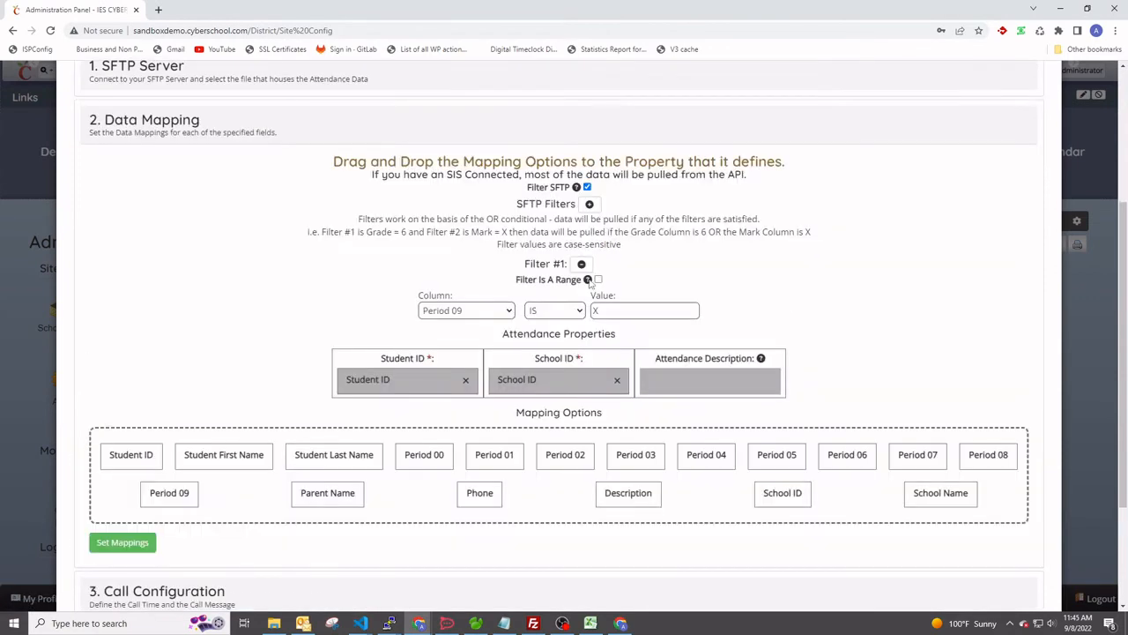
Make Filter #1 a range filter running from the Period 00 column to the Period 09 column.
{"action": "mouse_move", "coordinate": [589, 280]}
{"action": "left_click", "coordinate": [598, 279]}
{"action": "left_click", "coordinate": [402, 310]}
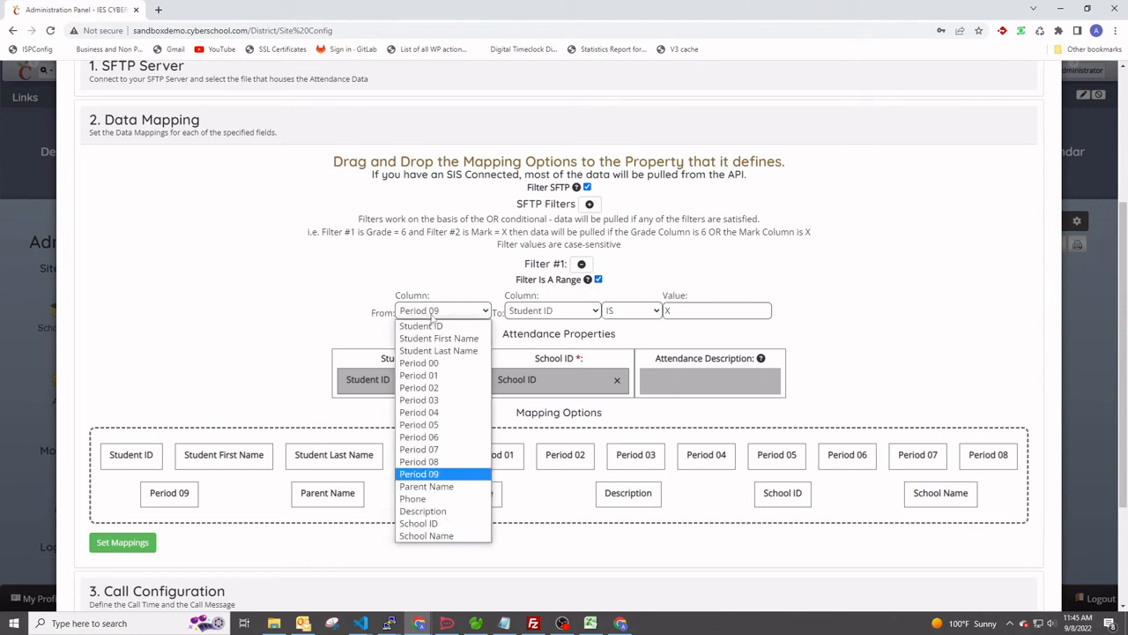
{"action": "left_click", "coordinate": [423, 363]}
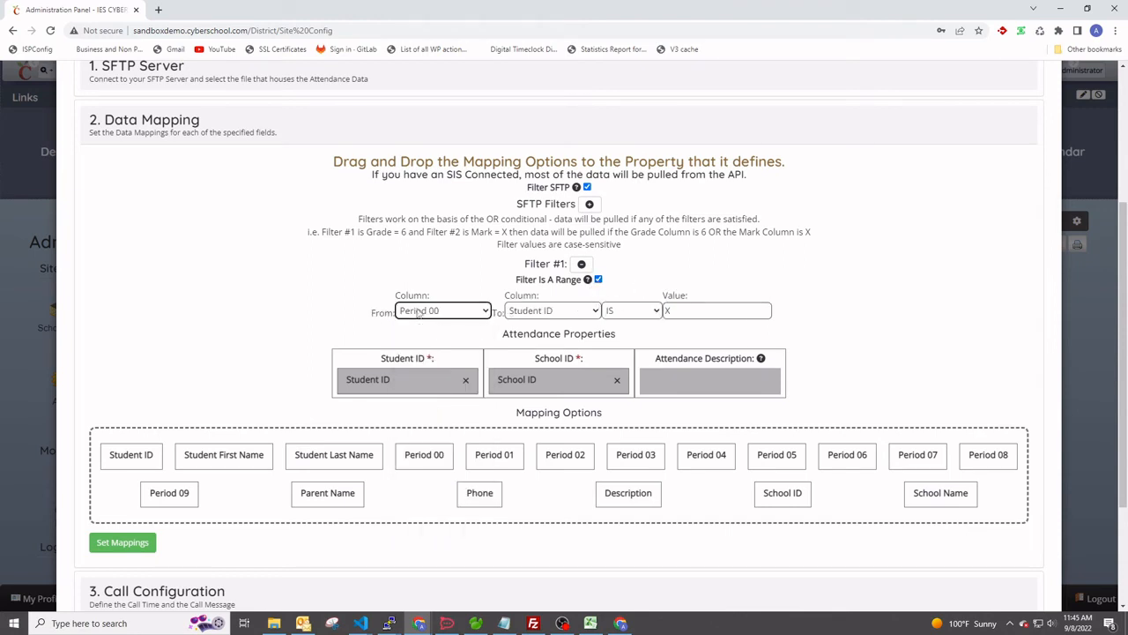
{"action": "left_click", "coordinate": [526, 310]}
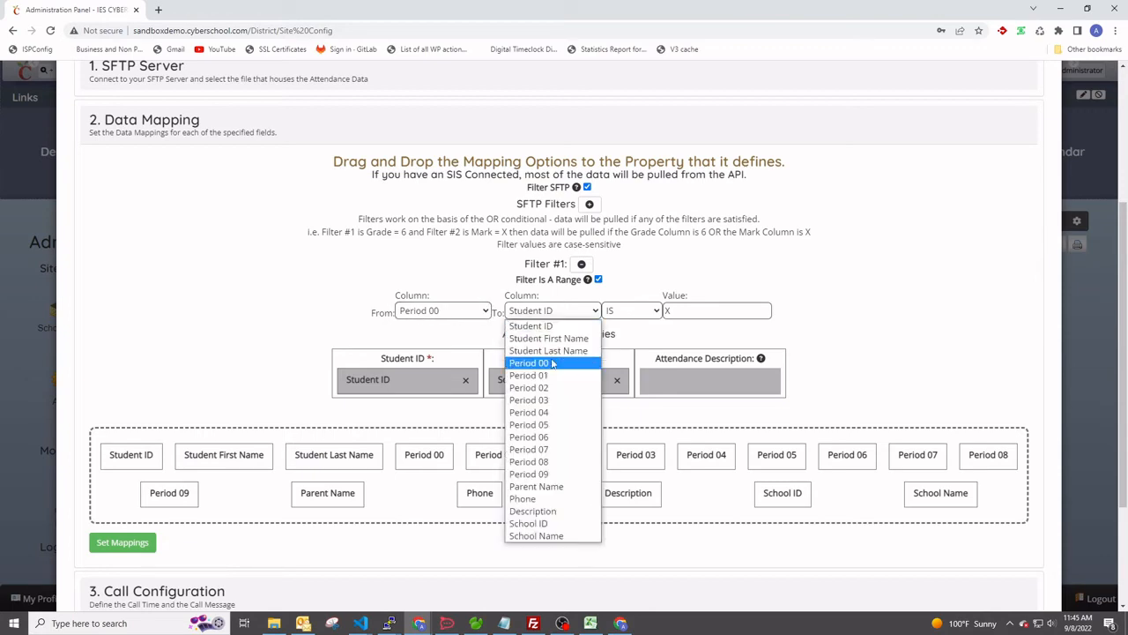
{"action": "left_click", "coordinate": [538, 474]}
Check the X marks in the period columns of the Excel sheet and return to the browser.
{"action": "left_click_drag", "start_coordinate": [1127, 132], "coordinate": [529, 1]}
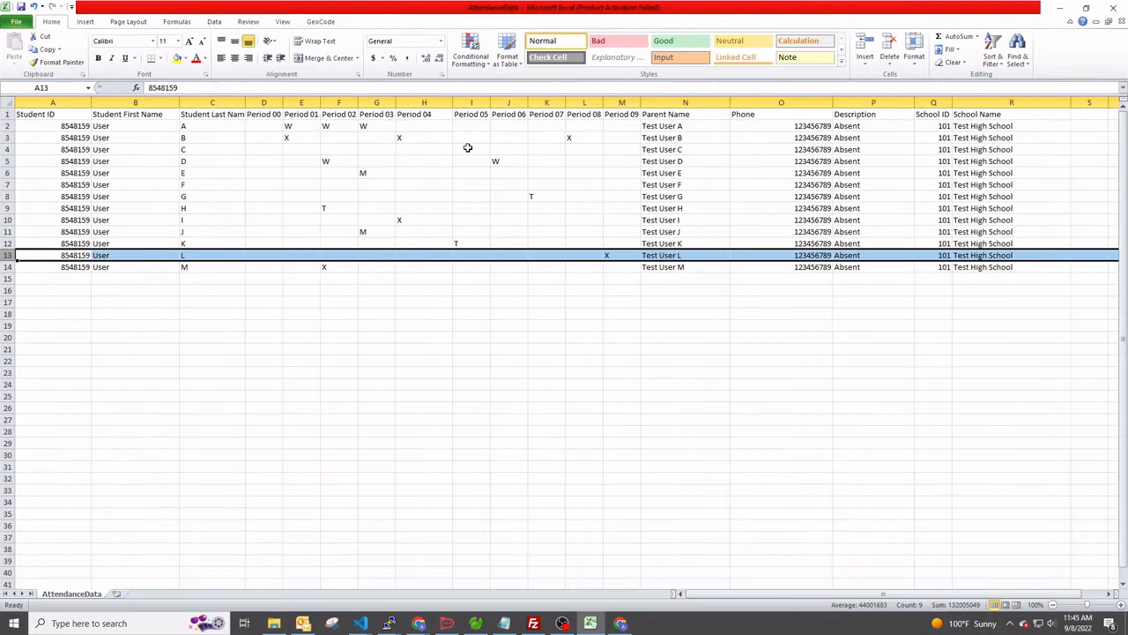
{"action": "left_click", "coordinate": [297, 139]}
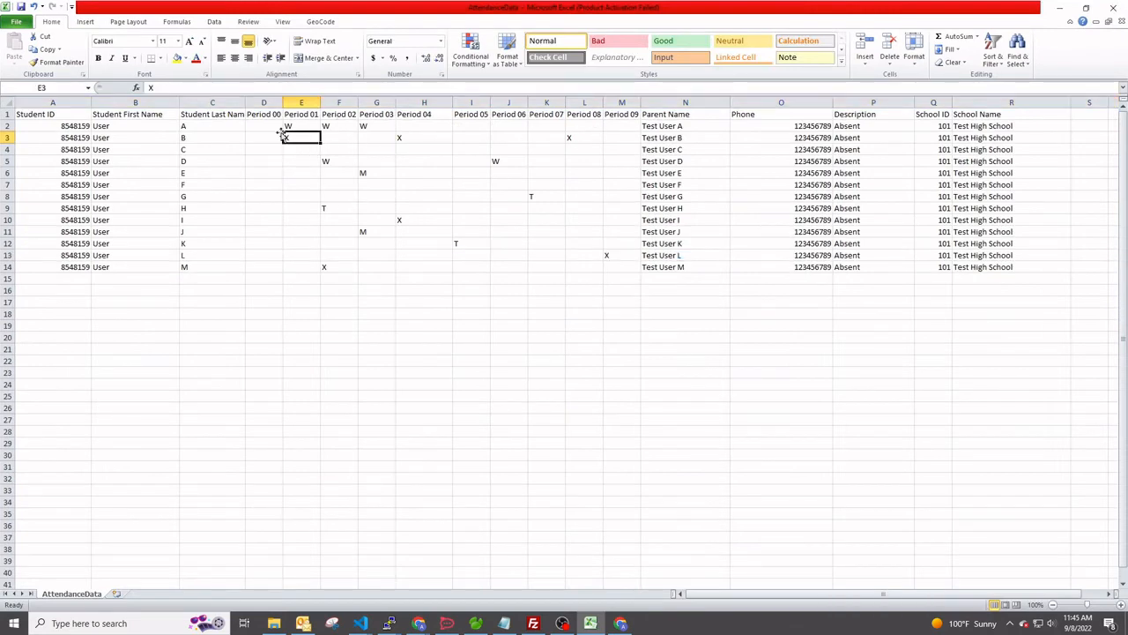
{"action": "left_click_drag", "start_coordinate": [350, 10], "coordinate": [1127, 132]}
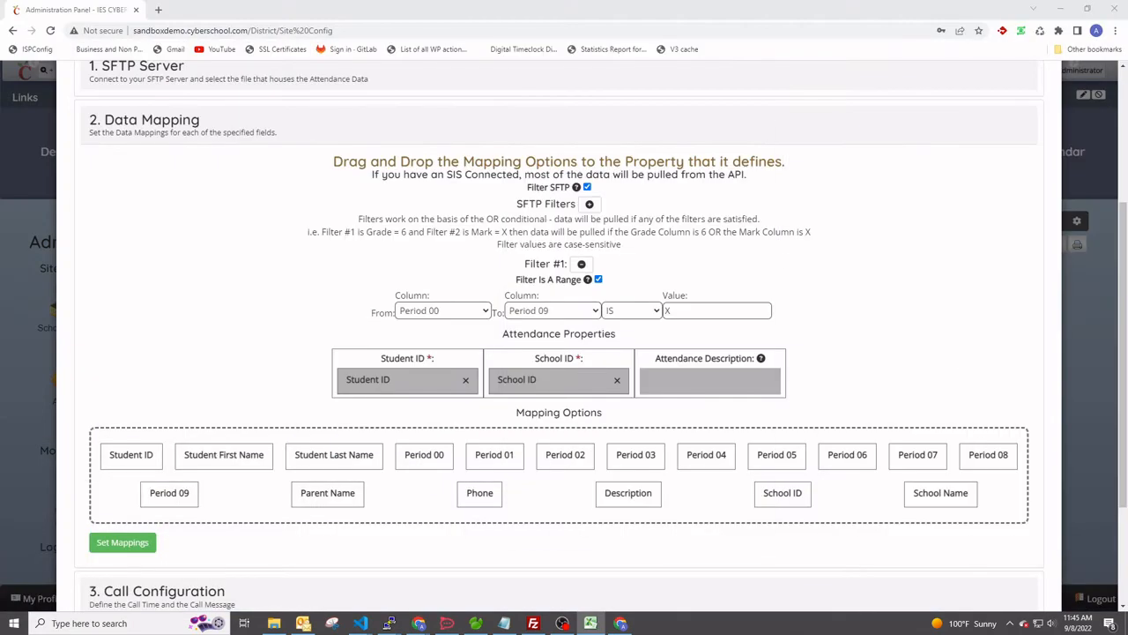
Set Filter #1's condition to CONTAINS, keeping X as its value, and switch to the Excel sheet.
{"action": "left_click", "coordinate": [631, 310]}
{"action": "left_click", "coordinate": [633, 350]}
{"action": "left_click", "coordinate": [680, 310]}
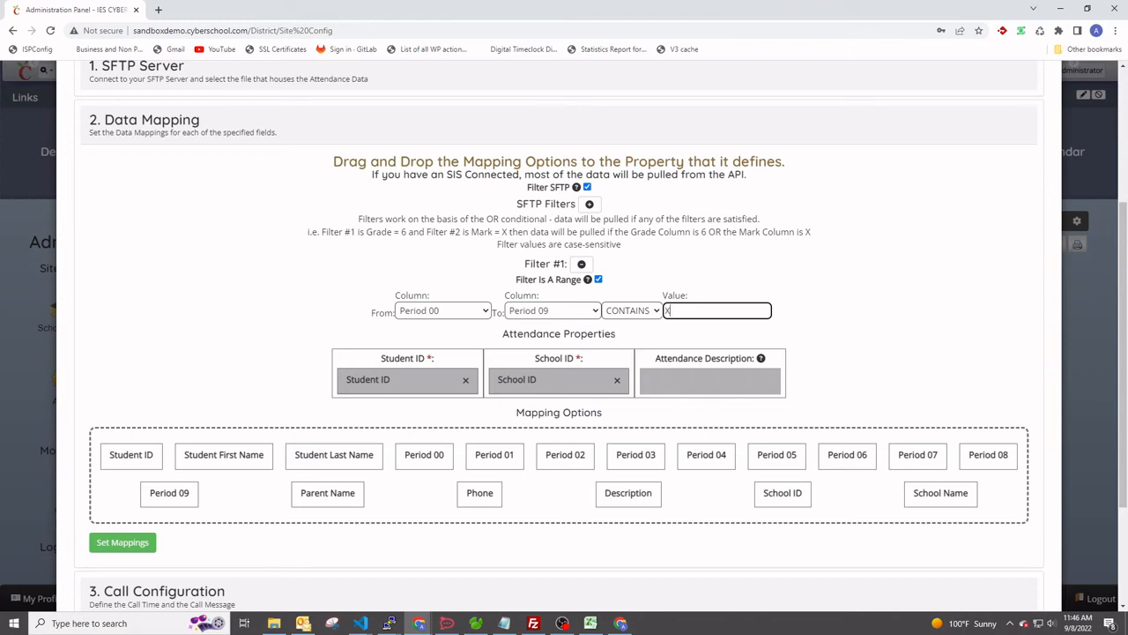
{"action": "key", "text": "alt+Tab"}
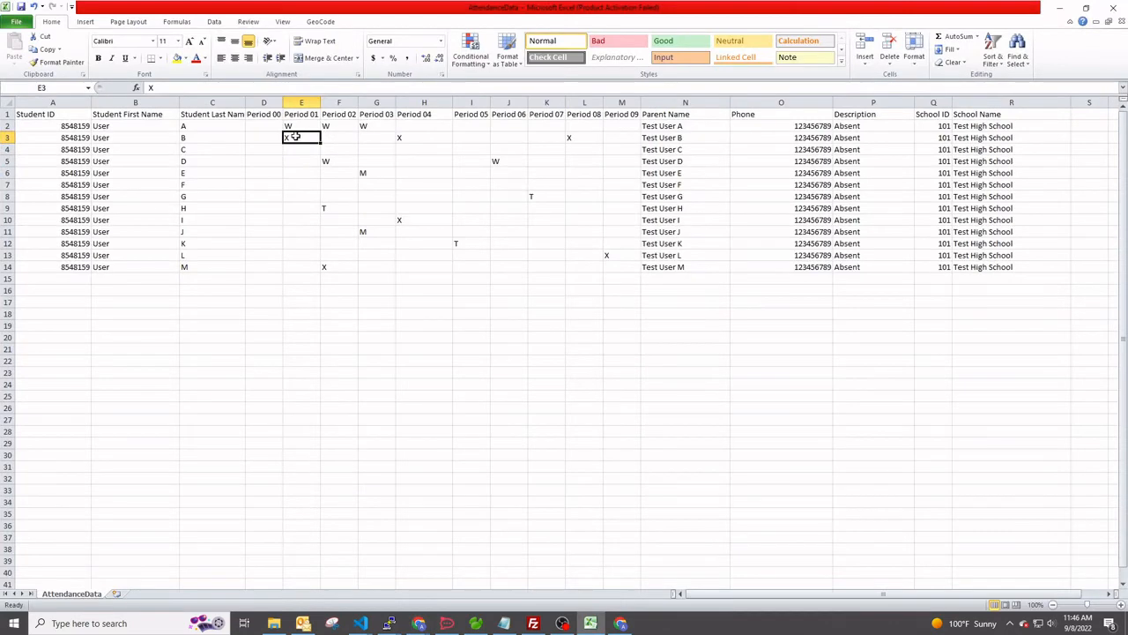
Return to the browser and set Filter #1's condition to IS.
{"action": "key", "text": "alt+Tab"}
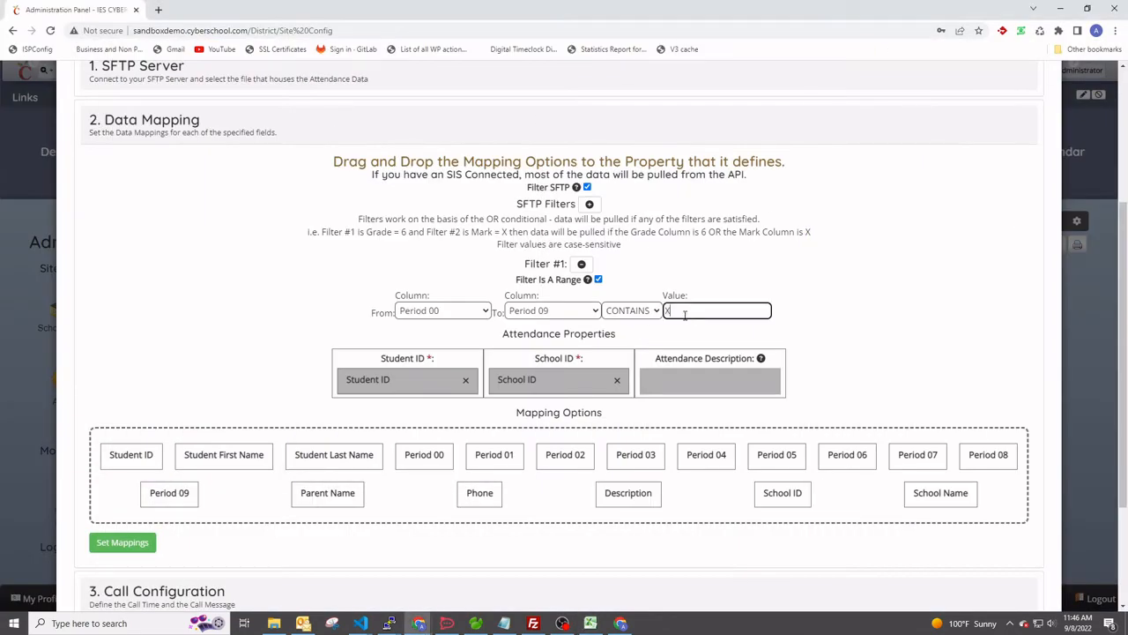
{"action": "left_click", "coordinate": [646, 314]}
{"action": "left_click", "coordinate": [615, 336]}
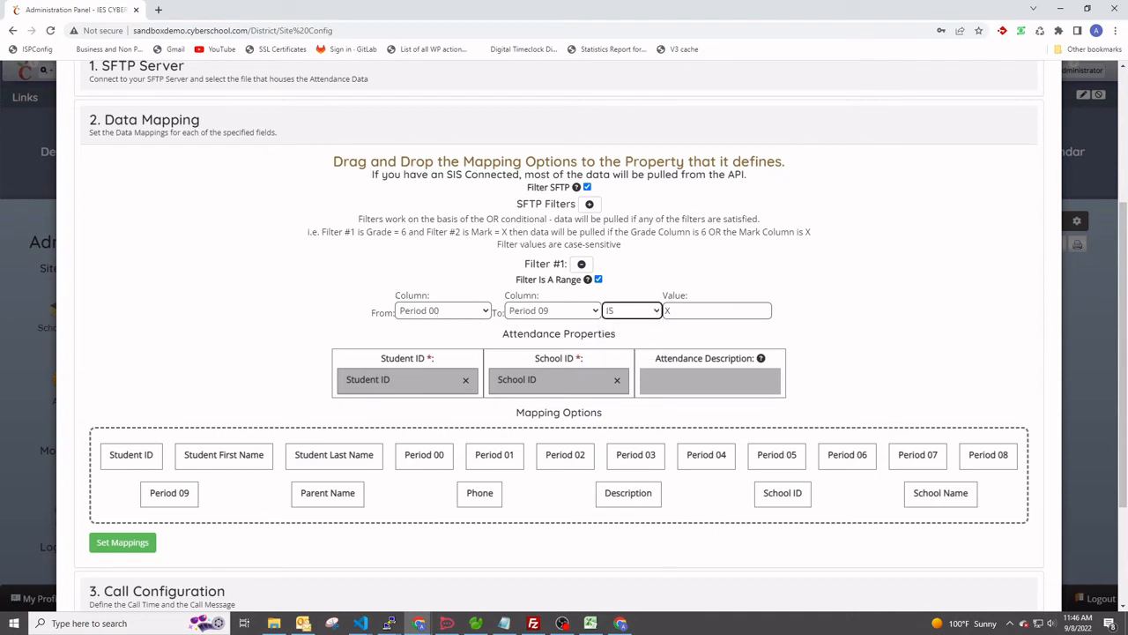
Bring up the Excel sheet and highlight rows 3, 10, 13 and 14, the ones containing an X mark.
{"action": "left_click_drag", "start_coordinate": [1127, 27], "coordinate": [630, 1]}
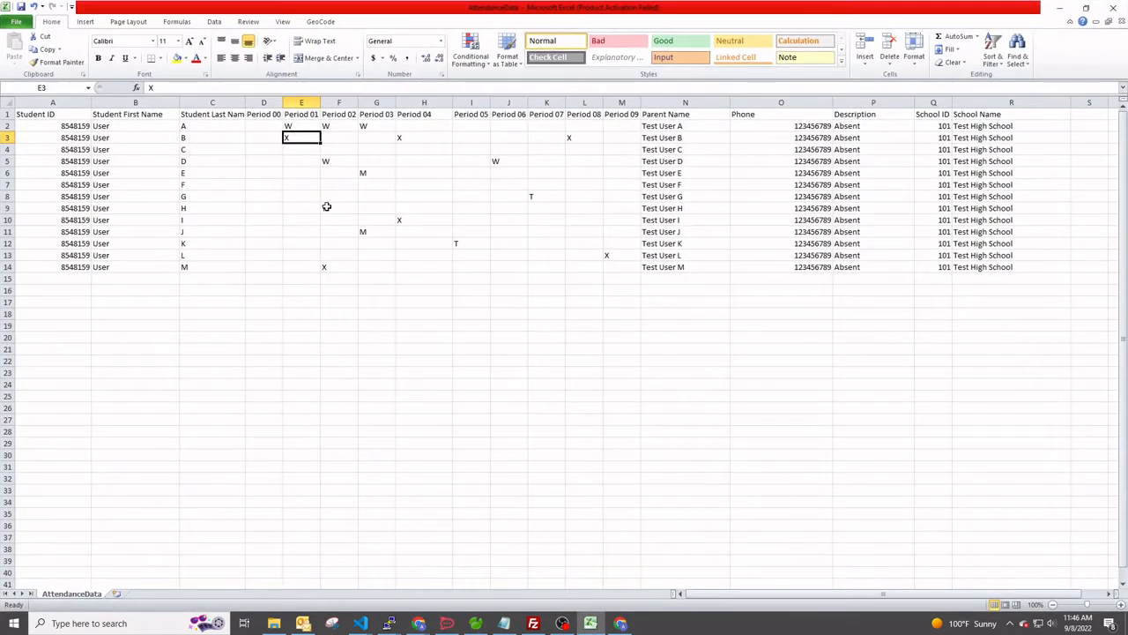
{"action": "left_click", "coordinate": [6, 137]}
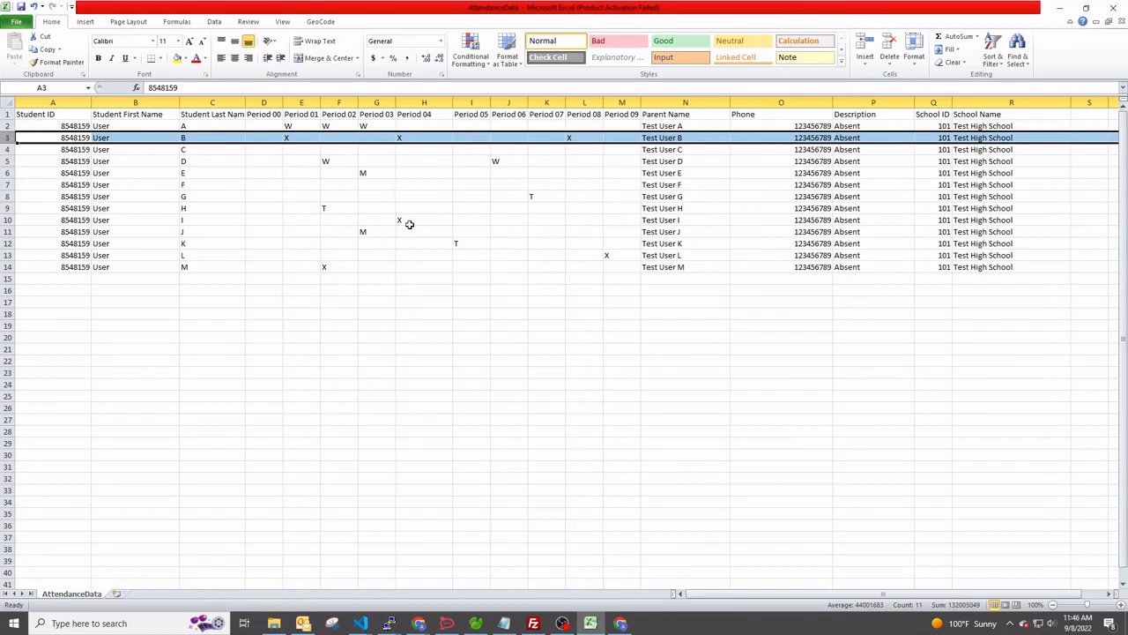
{"action": "left_click", "coordinate": [6, 220], "text": "ctrl"}
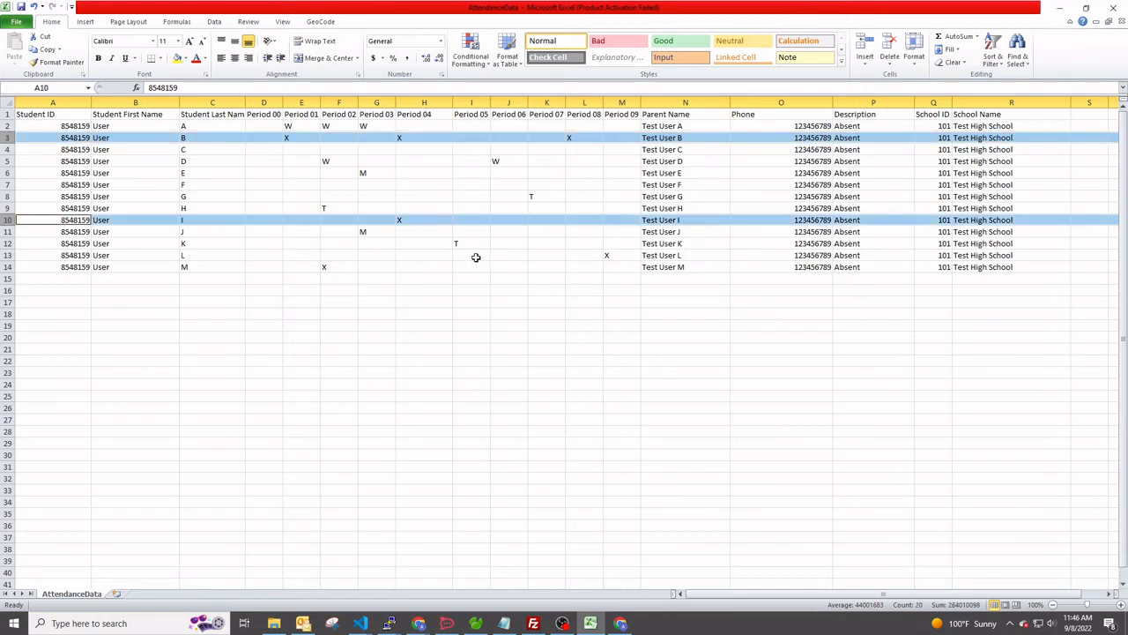
{"action": "left_click", "coordinate": [7, 256], "text": "ctrl"}
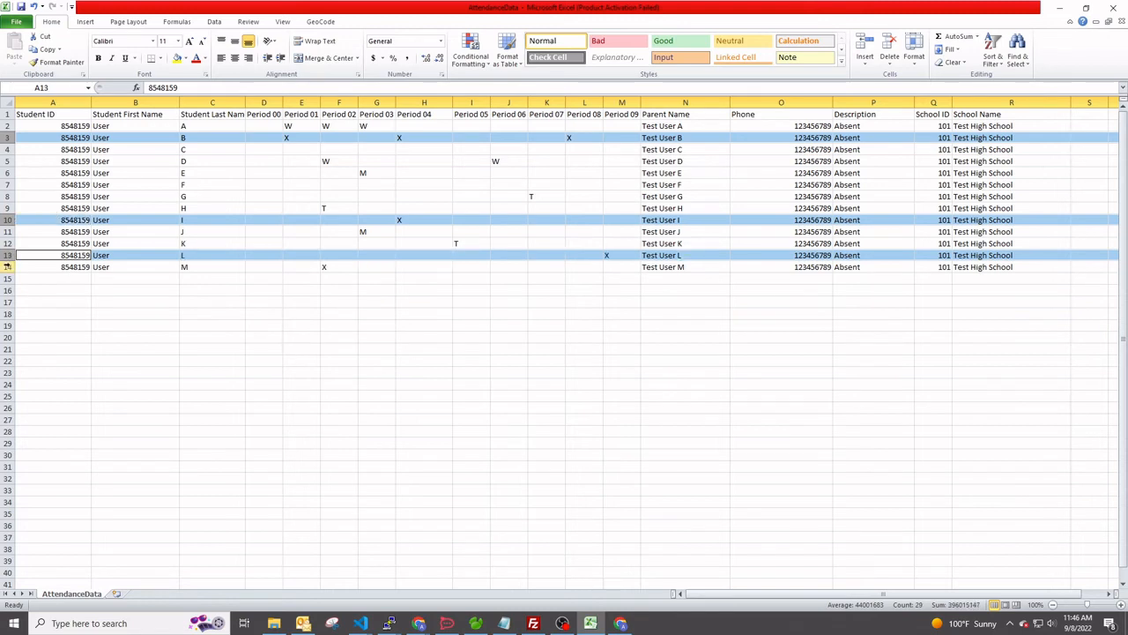
{"action": "left_click", "coordinate": [7, 267], "text": "ctrl"}
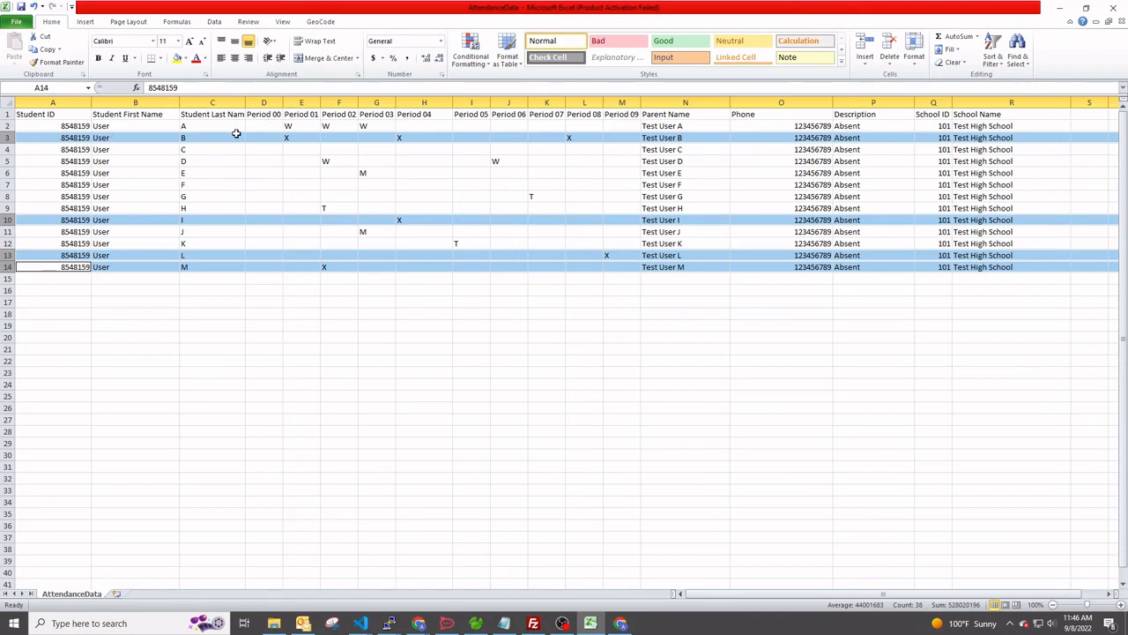
Set Filter #1's condition to IS NOT in the browser and compare it with the marks in the Excel sheet.
{"action": "key", "text": "alt+Tab"}
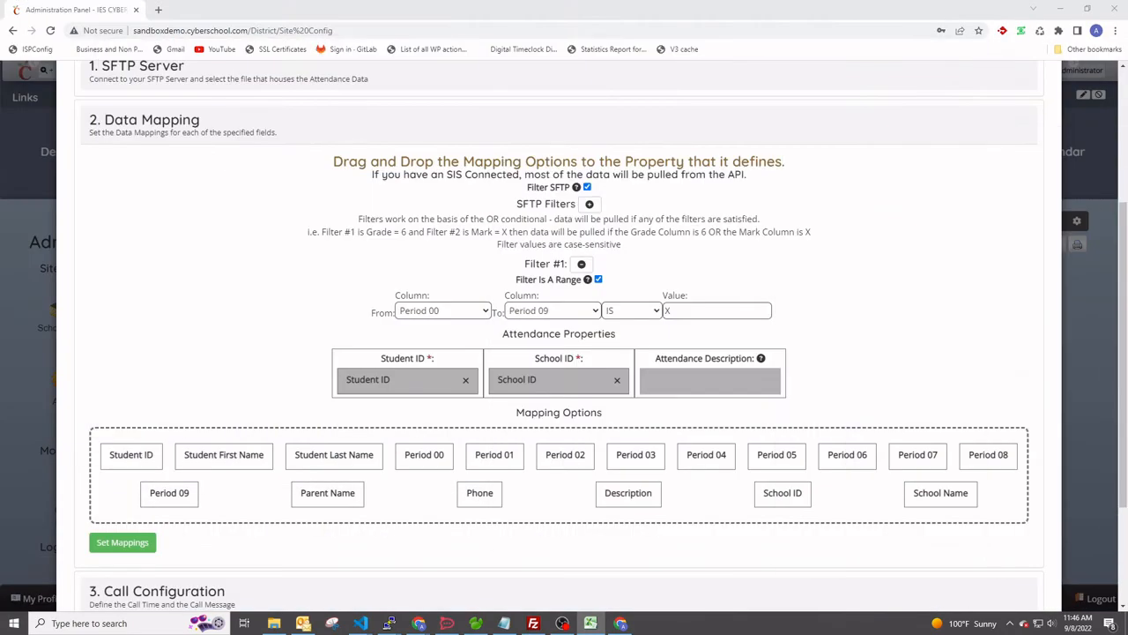
{"action": "left_click", "coordinate": [643, 308]}
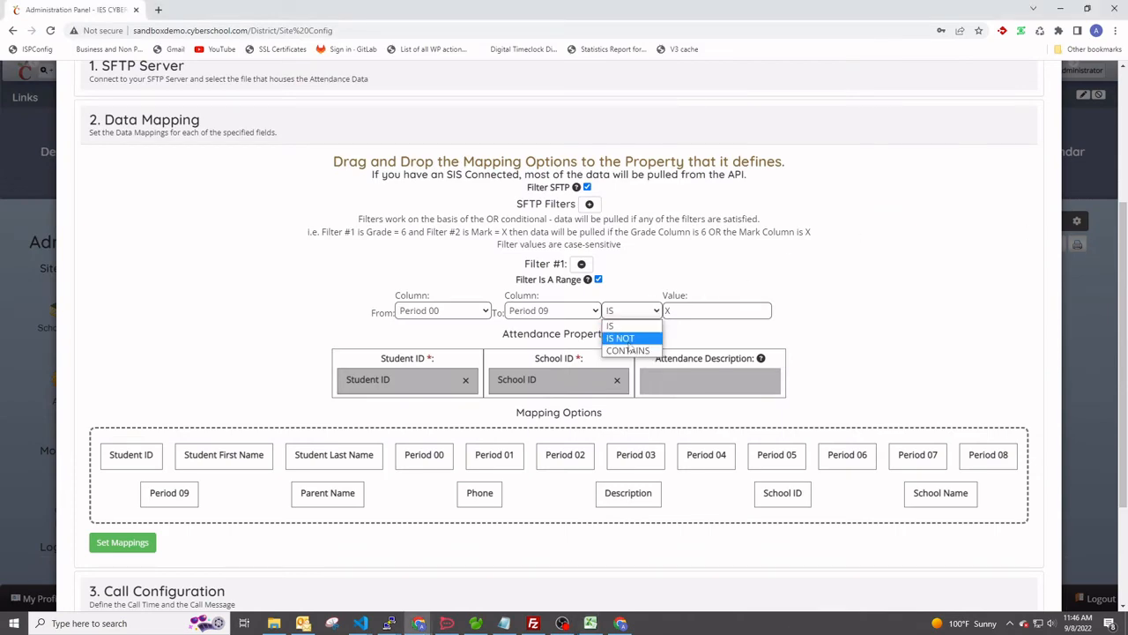
{"action": "left_click", "coordinate": [630, 335]}
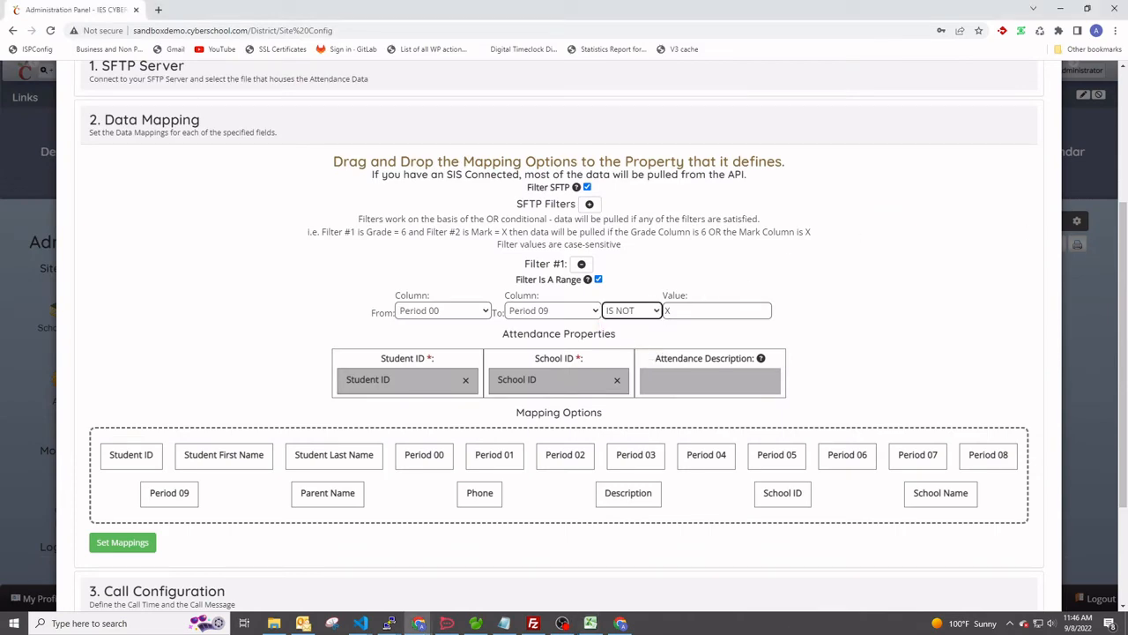
{"action": "key", "text": "alt+Tab"}
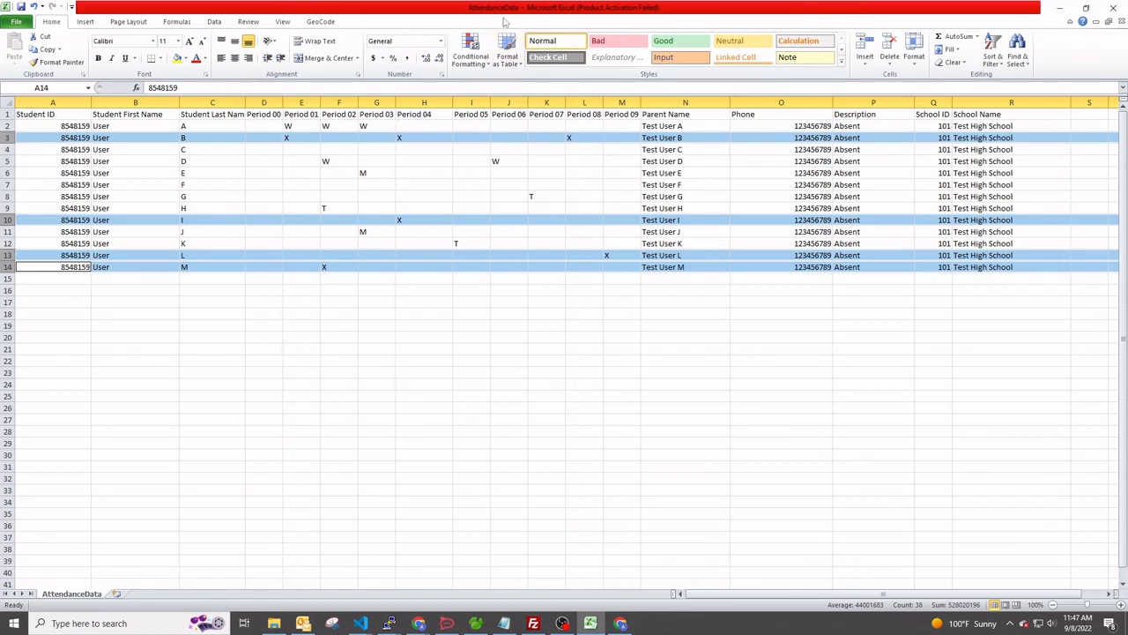
{"action": "left_click_drag", "start_coordinate": [412, 8], "coordinate": [1127, 104]}
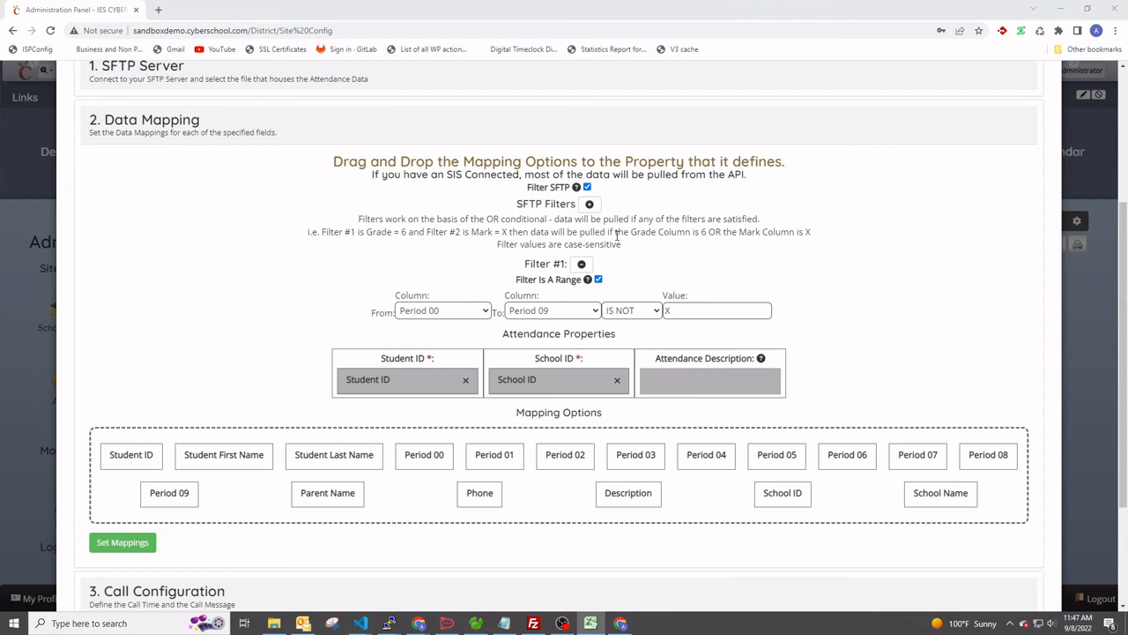
Set Filter #1's condition to IS and save the data mappings.
{"action": "left_click", "coordinate": [617, 311]}
{"action": "left_click", "coordinate": [625, 341]}
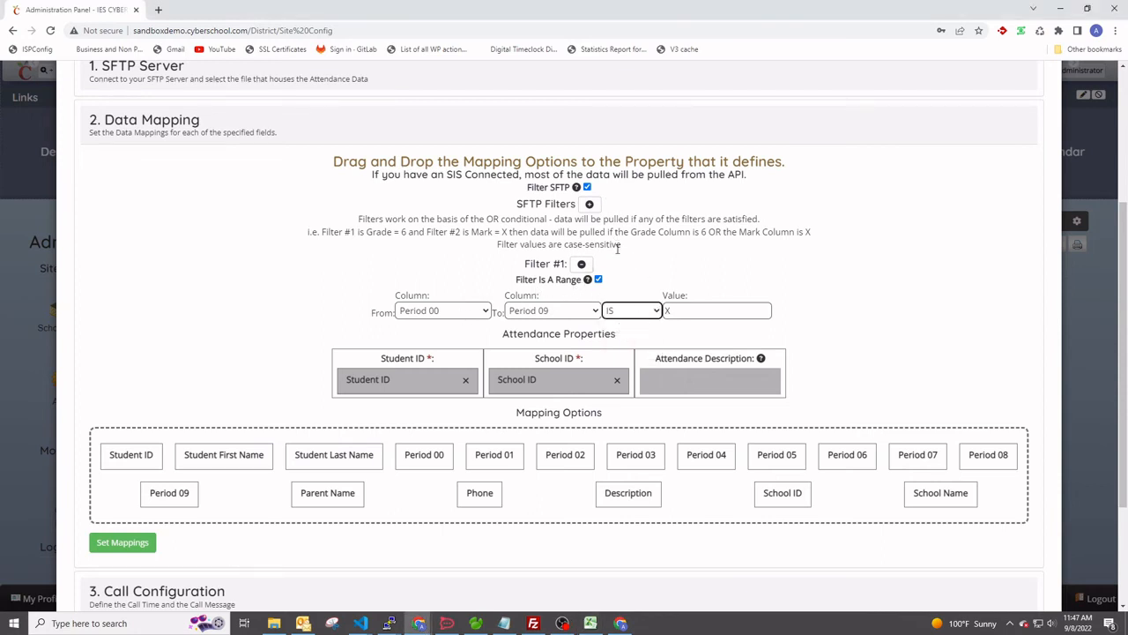
{"action": "scroll", "coordinate": [480, 331], "scroll_direction": "down", "scroll_amount": 2}
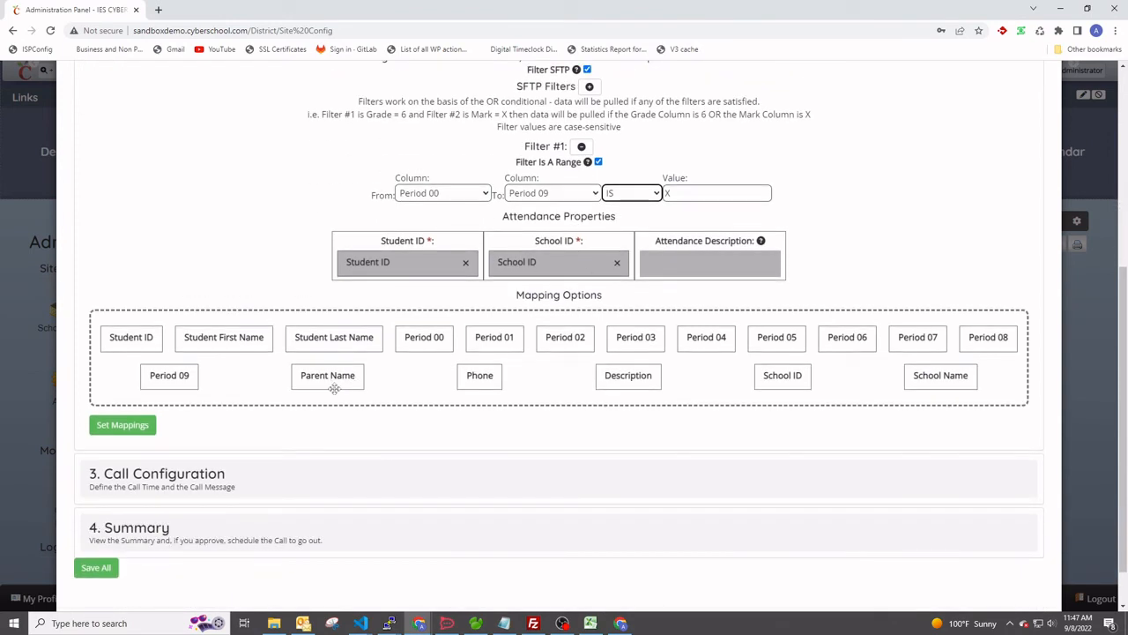
{"action": "left_click", "coordinate": [123, 427]}
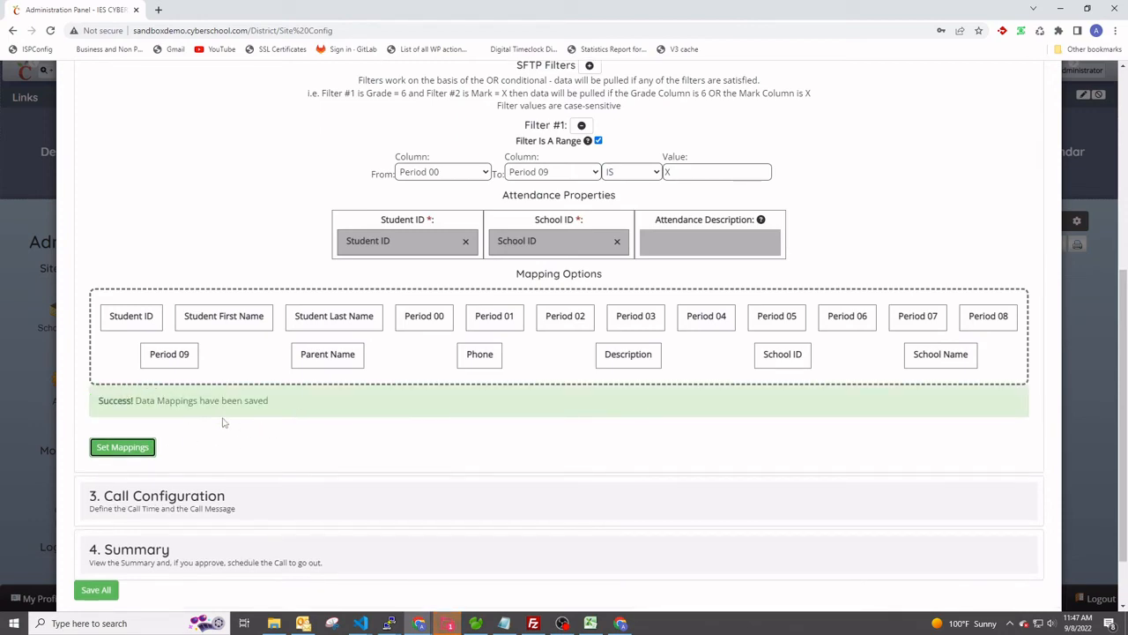
Collapse the Data Mapping section and expand the Call Configuration section.
{"action": "scroll", "coordinate": [229, 422], "scroll_direction": "up", "scroll_amount": 3}
{"action": "left_click", "coordinate": [226, 141]}
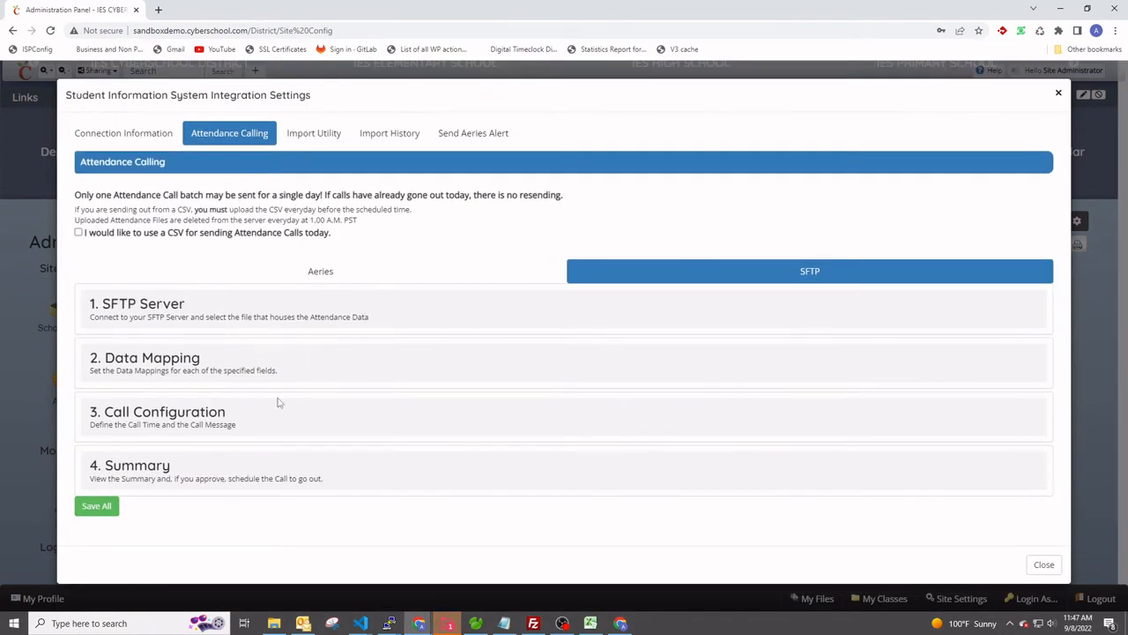
{"action": "left_click", "coordinate": [195, 414]}
{"action": "scroll", "coordinate": [343, 337], "scroll_direction": "down", "scroll_amount": 2}
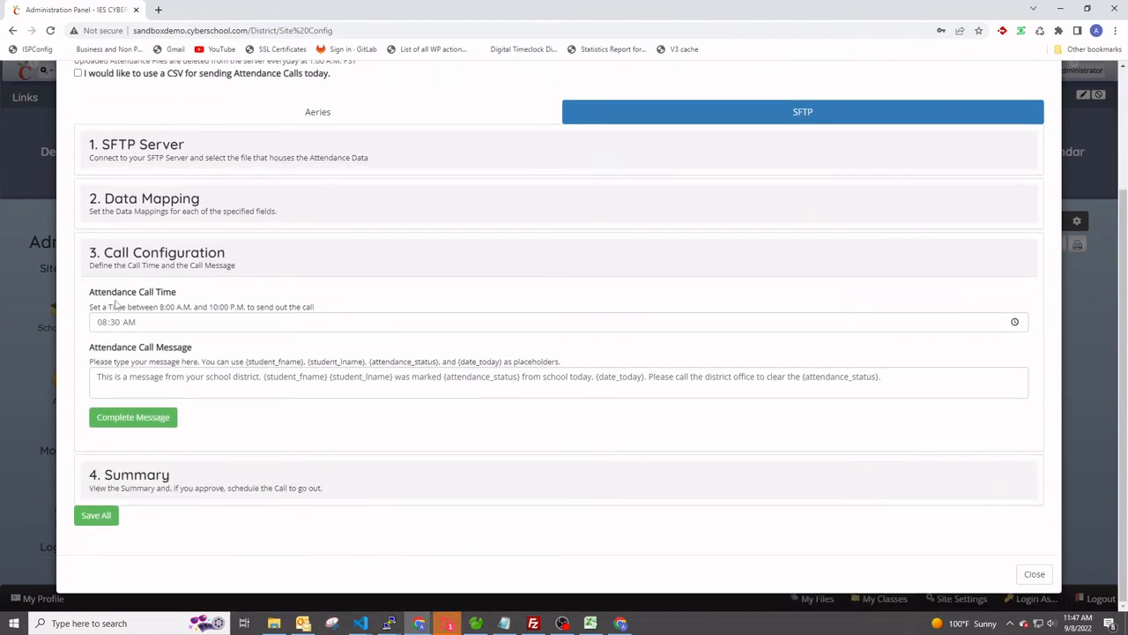
Review the attendance call time and call message settings, including the student name placeholders in the message.
{"action": "left_click_drag", "start_coordinate": [85, 296], "coordinate": [222, 293]}
{"action": "left_click", "coordinate": [231, 297]}
{"action": "left_click_drag", "start_coordinate": [90, 354], "coordinate": [201, 353]}
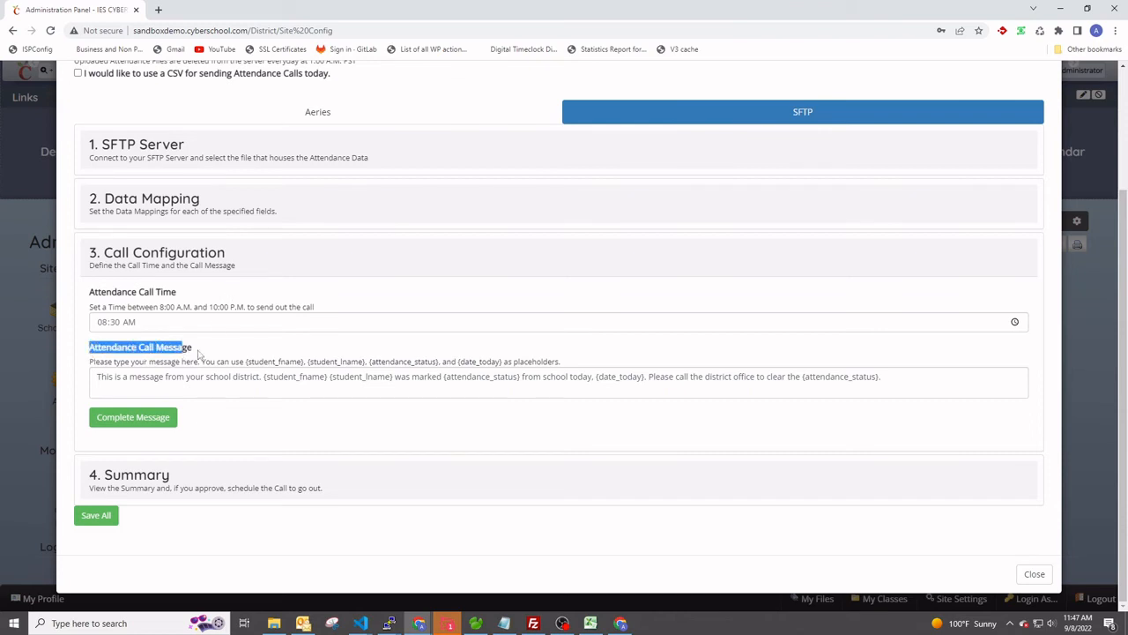
{"action": "left_click", "coordinate": [205, 354]}
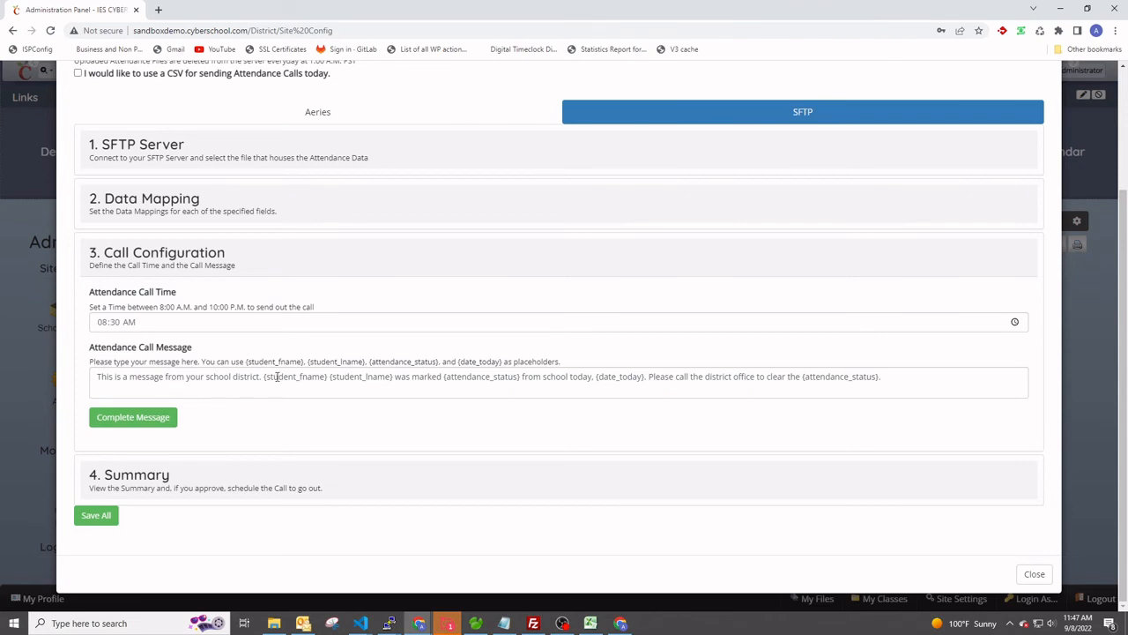
{"action": "key", "text": "ctrl+plus"}
{"action": "key", "text": "ctrl+plus"}
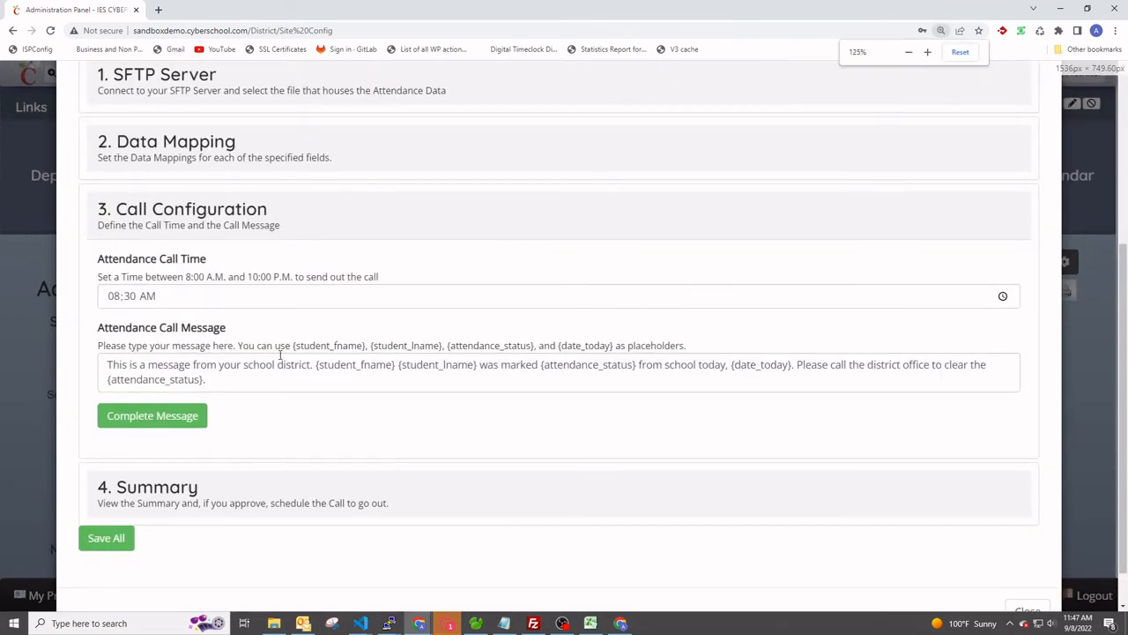
{"action": "left_click_drag", "start_coordinate": [313, 364], "coordinate": [398, 368]}
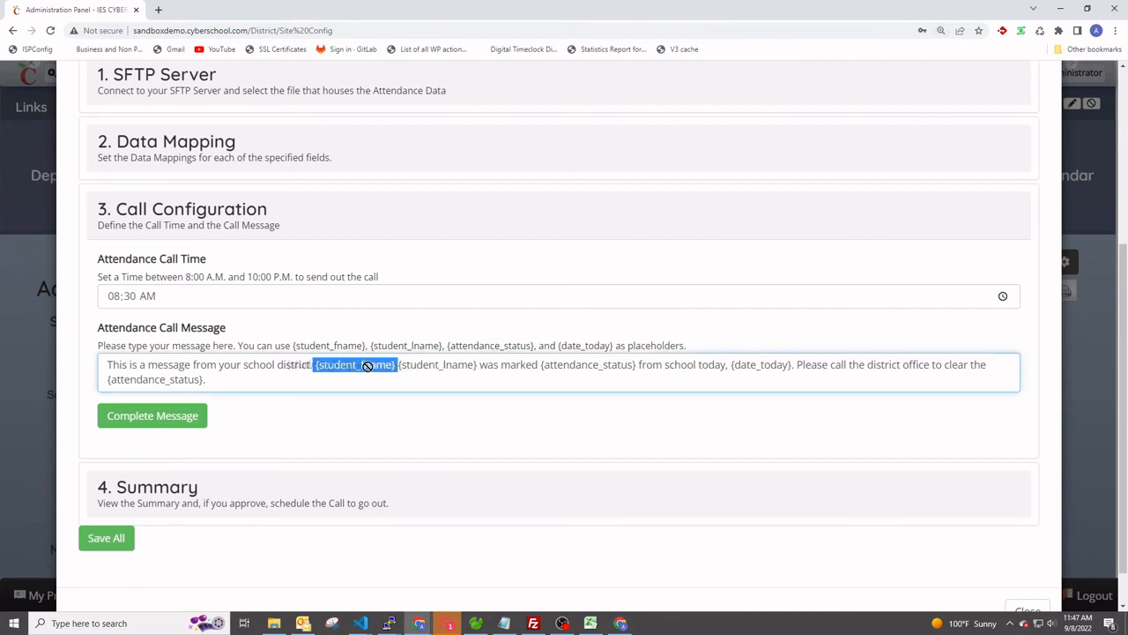
{"action": "left_click", "coordinate": [436, 367]}
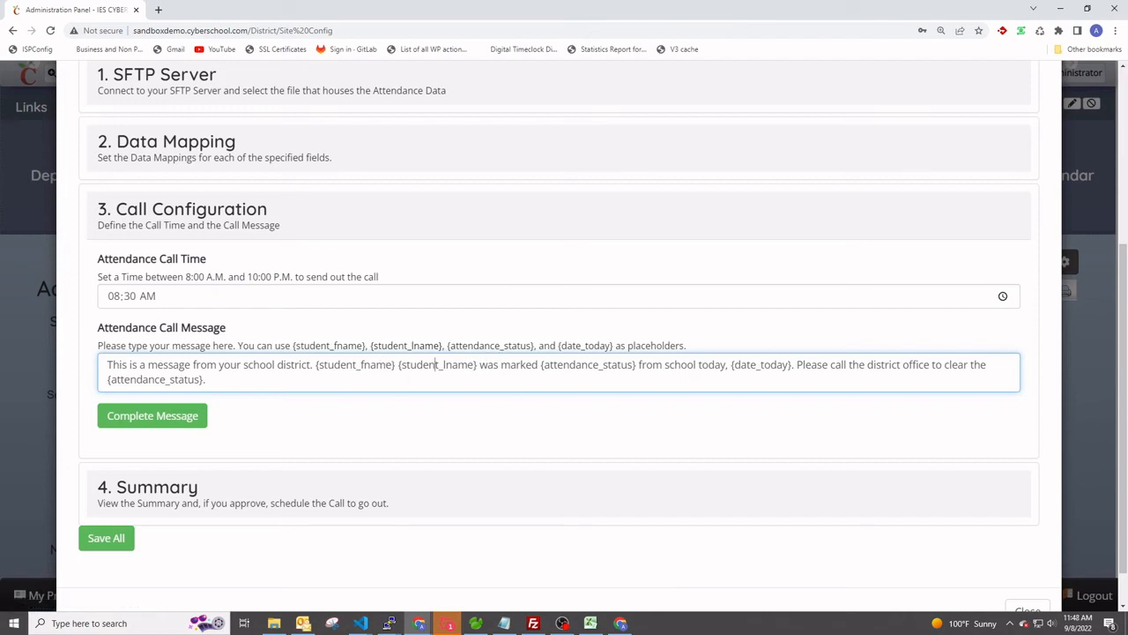
Check the Student First Name column in the Excel sheet against the {student_fname} placeholder in the call message.
{"action": "key", "text": "alt+Tab"}
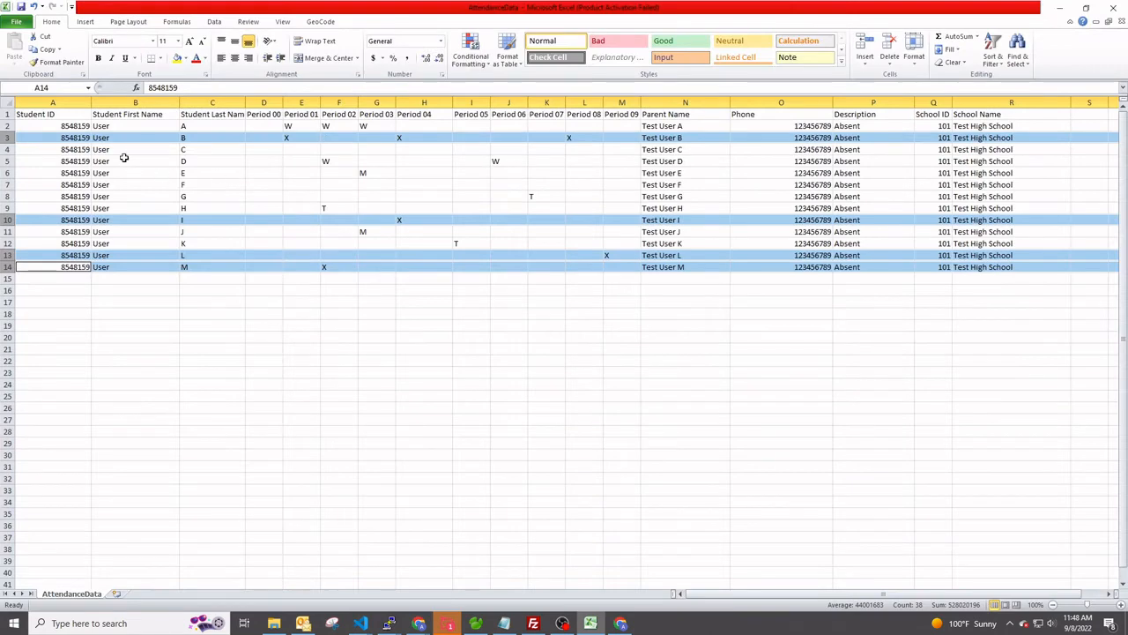
{"action": "left_click", "coordinate": [124, 128]}
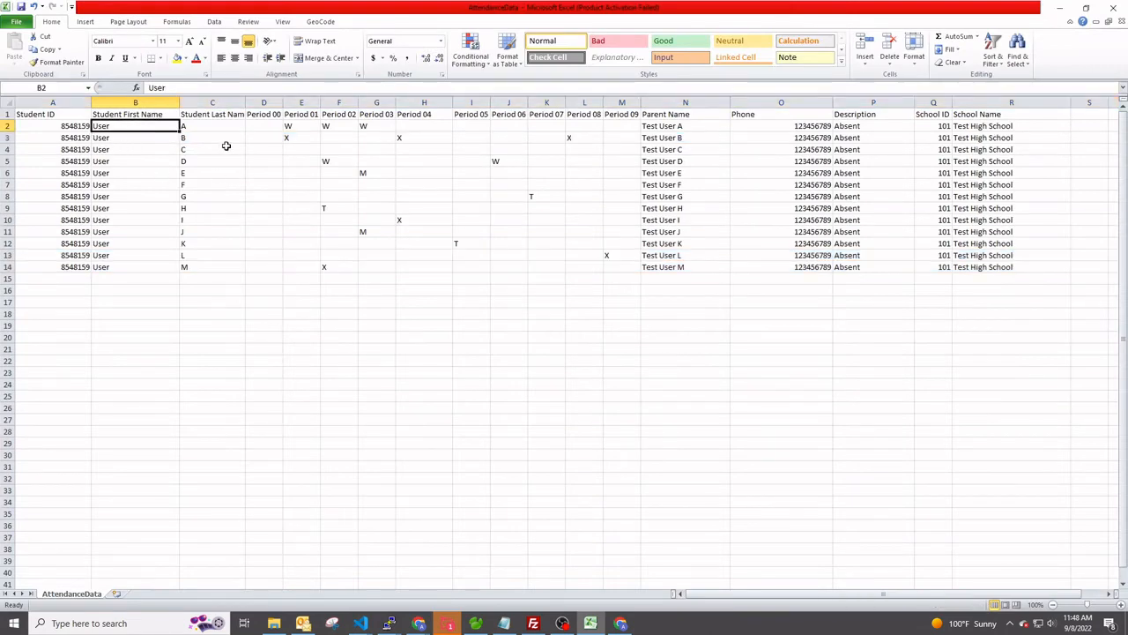
{"action": "left_click", "coordinate": [132, 104]}
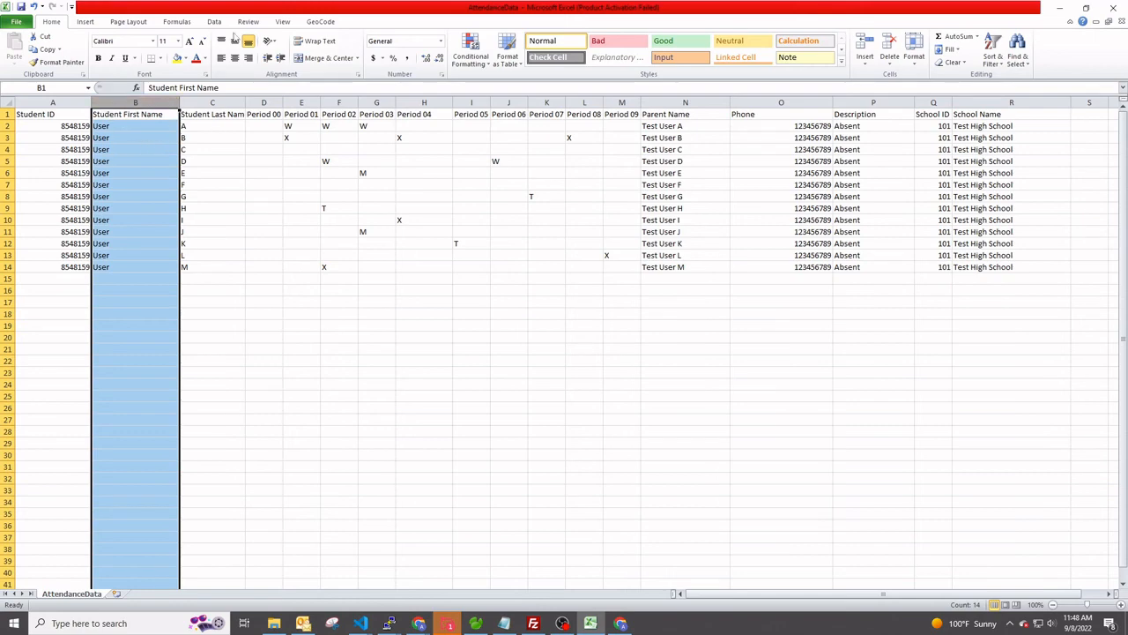
{"action": "left_click_drag", "start_coordinate": [237, 9], "coordinate": [1127, 80]}
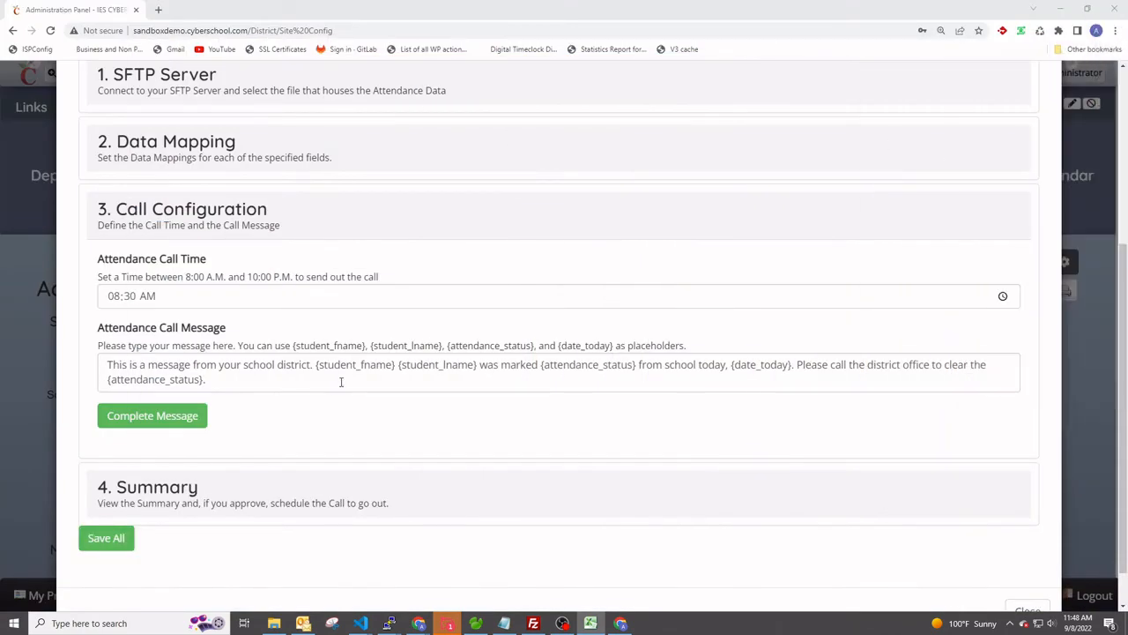
{"action": "left_click_drag", "start_coordinate": [318, 366], "coordinate": [399, 367]}
{"action": "left_click", "coordinate": [420, 370]}
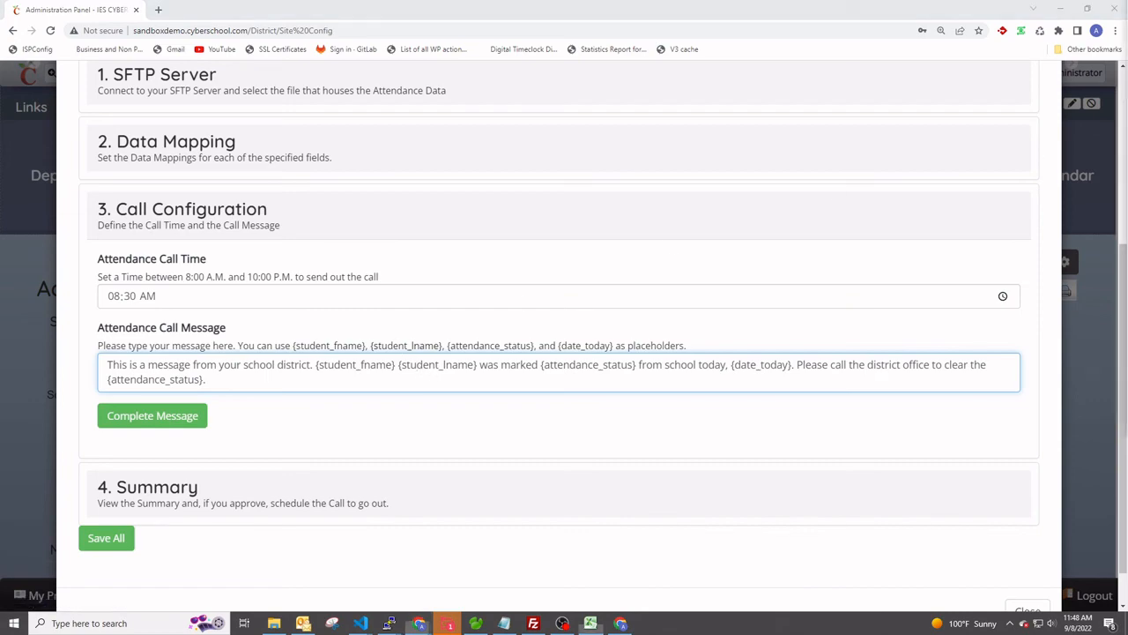
Check the Student ID column in the Excel sheet and return to the call configuration in the browser.
{"action": "left_click_drag", "start_coordinate": [1127, 9], "coordinate": [447, 2]}
{"action": "left_click", "coordinate": [44, 147]}
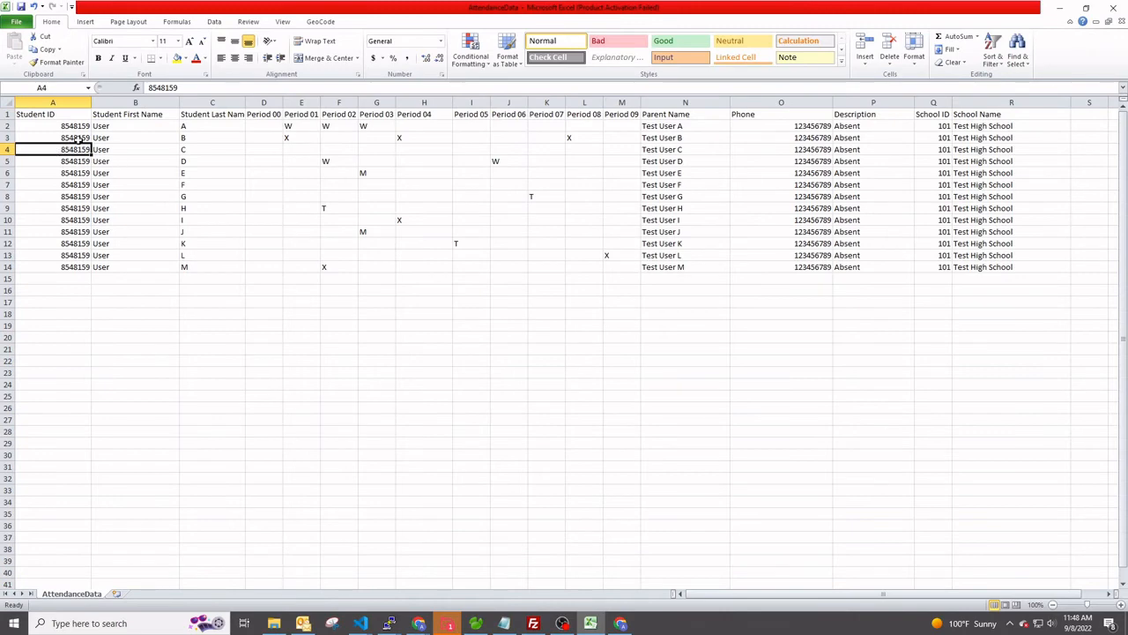
{"action": "left_click_drag", "start_coordinate": [229, 8], "coordinate": [1127, 62]}
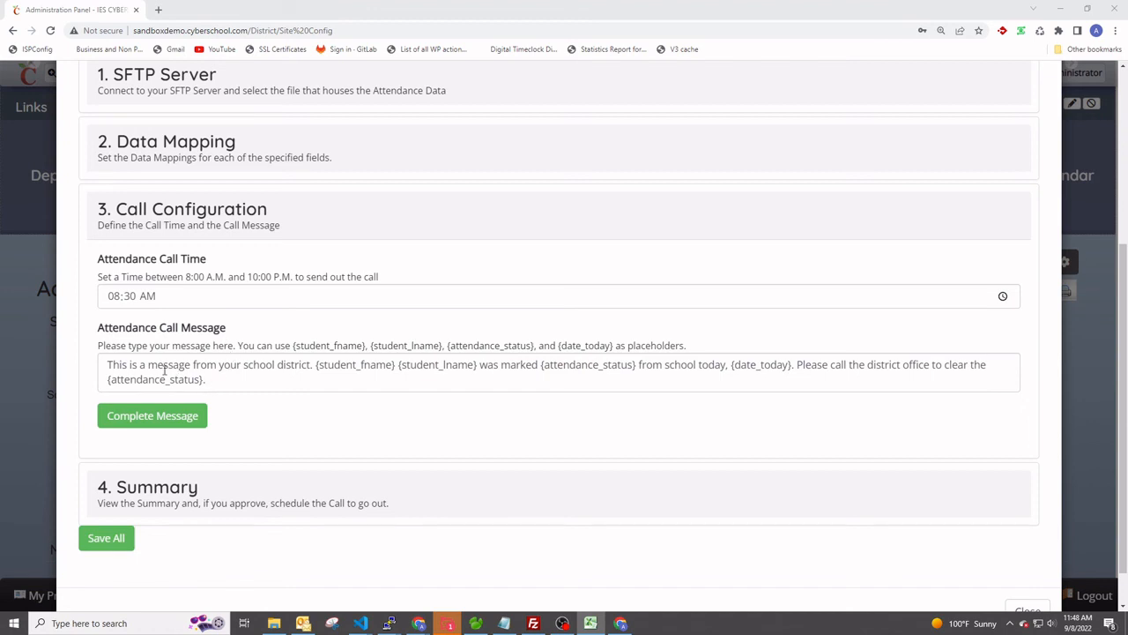
Replace "your school district" in the attendance call message with the placeholder {school_name}.
{"action": "left_click_drag", "start_coordinate": [311, 365], "coordinate": [222, 364]}
{"action": "key", "text": "BackSpace"}
{"action": "key", "text": "BackSpace"}
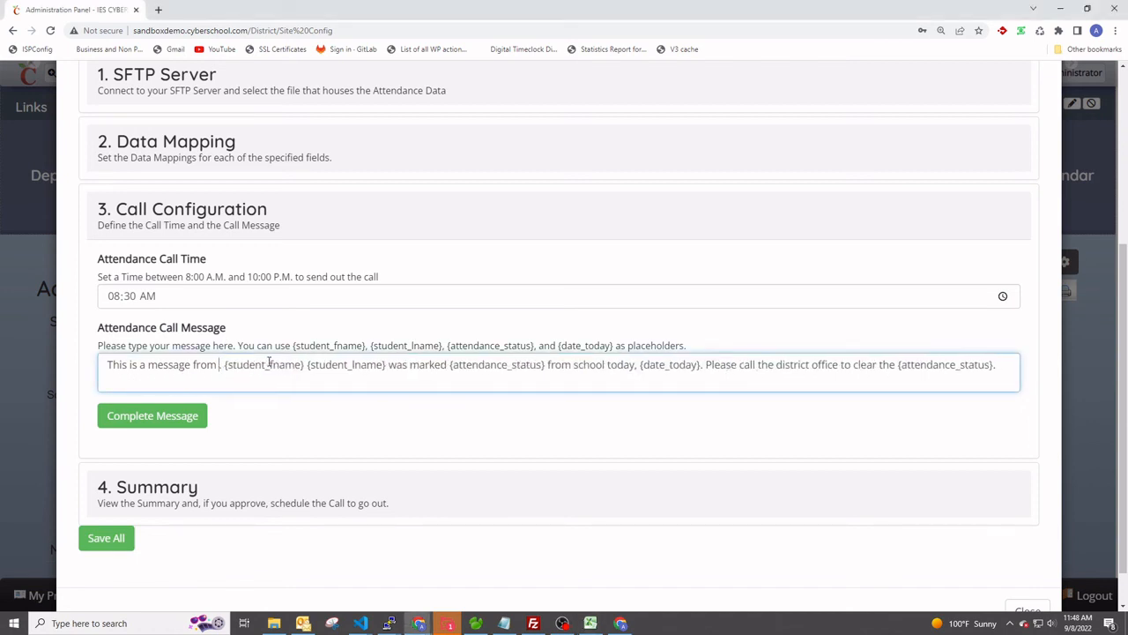
{"action": "type", "text": "{}school_"}
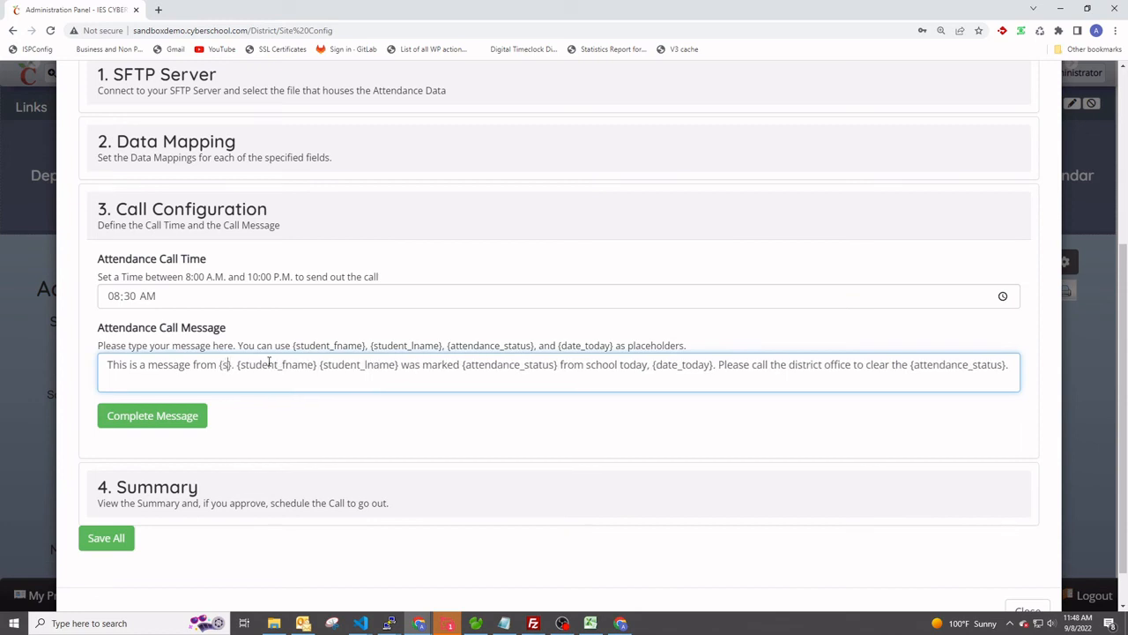
{"action": "type", "text": "name"}
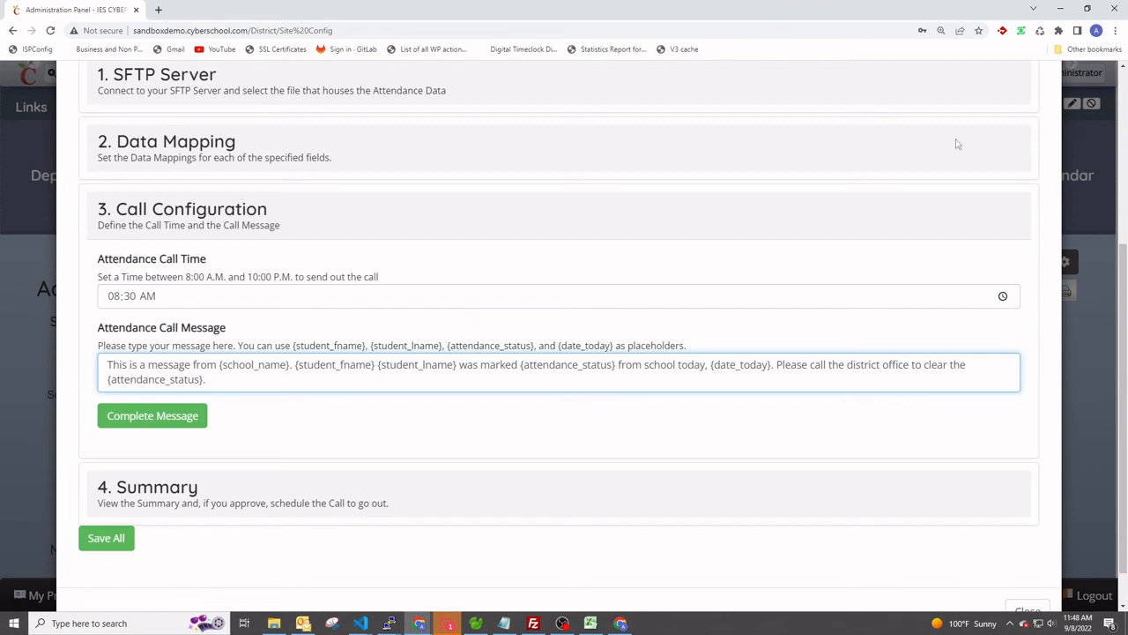
Switch to the Excel sheet and check the School ID and School Name columns.
{"action": "key", "text": "alt+Tab"}
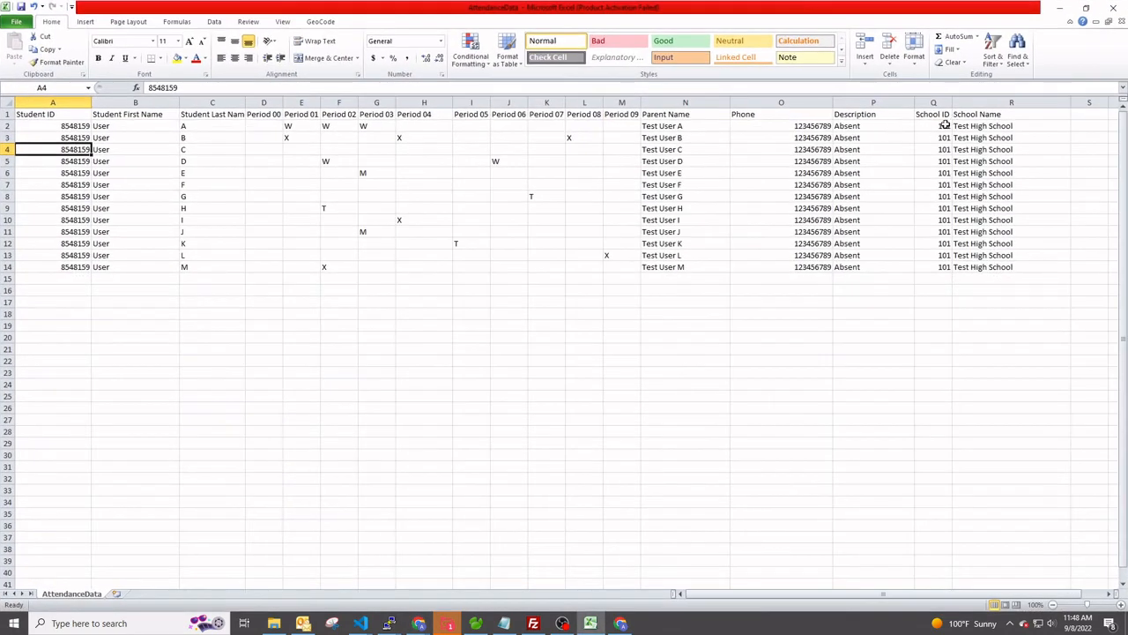
{"action": "left_click", "coordinate": [936, 126]}
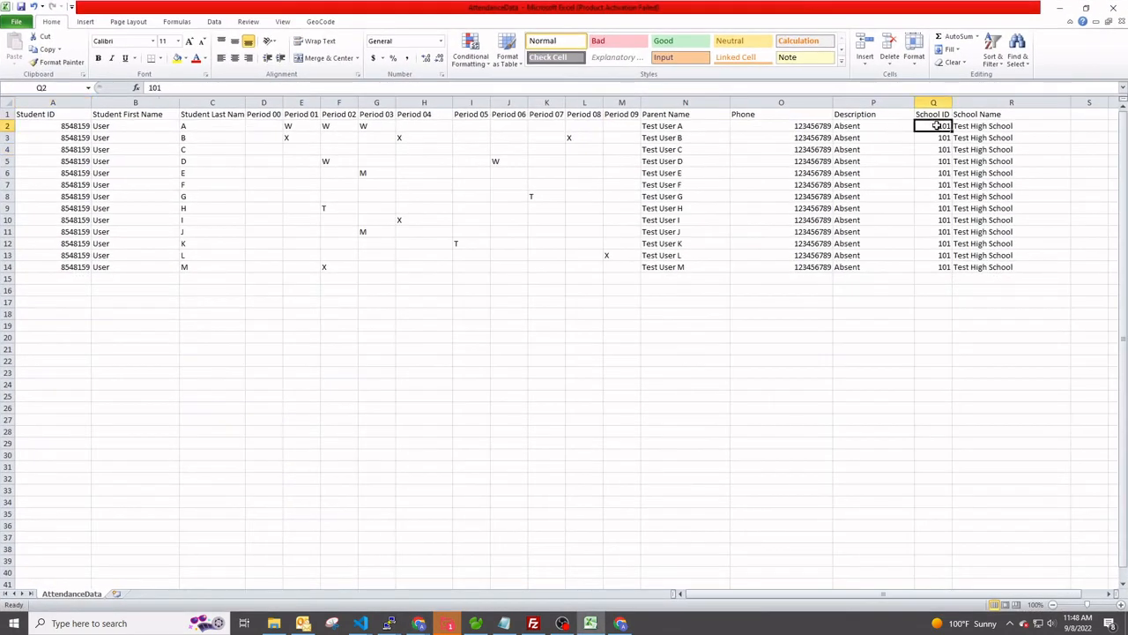
{"action": "left_click", "coordinate": [996, 138]}
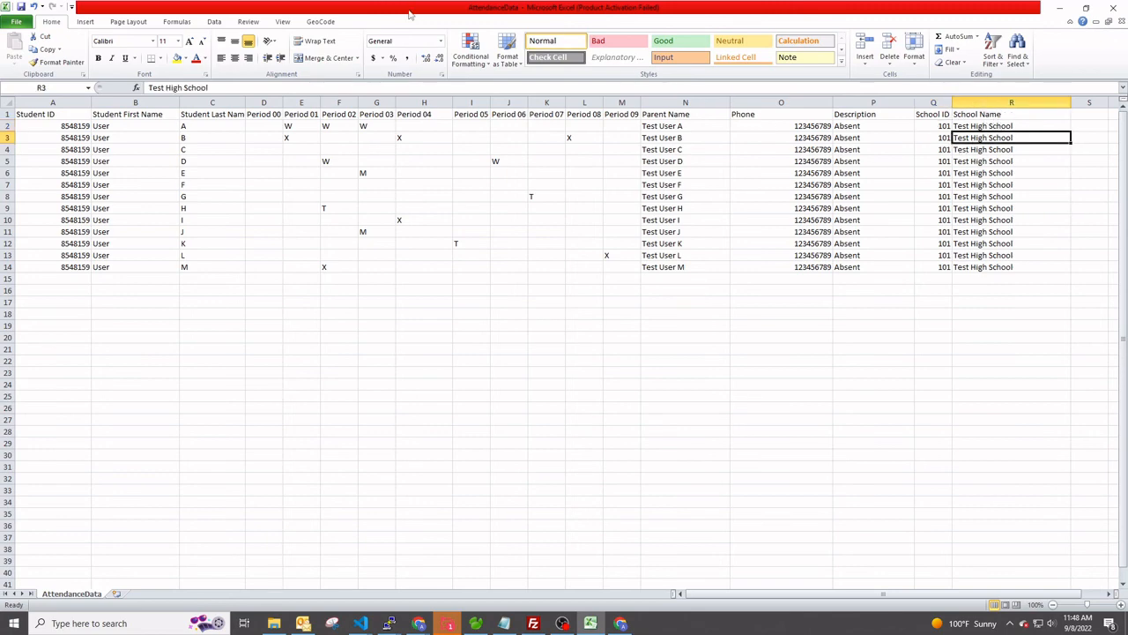
Back in the browser, save the completed attendance call message and collapse the Call Configuration section.
{"action": "left_click_drag", "start_coordinate": [409, 14], "coordinate": [0, 13]}
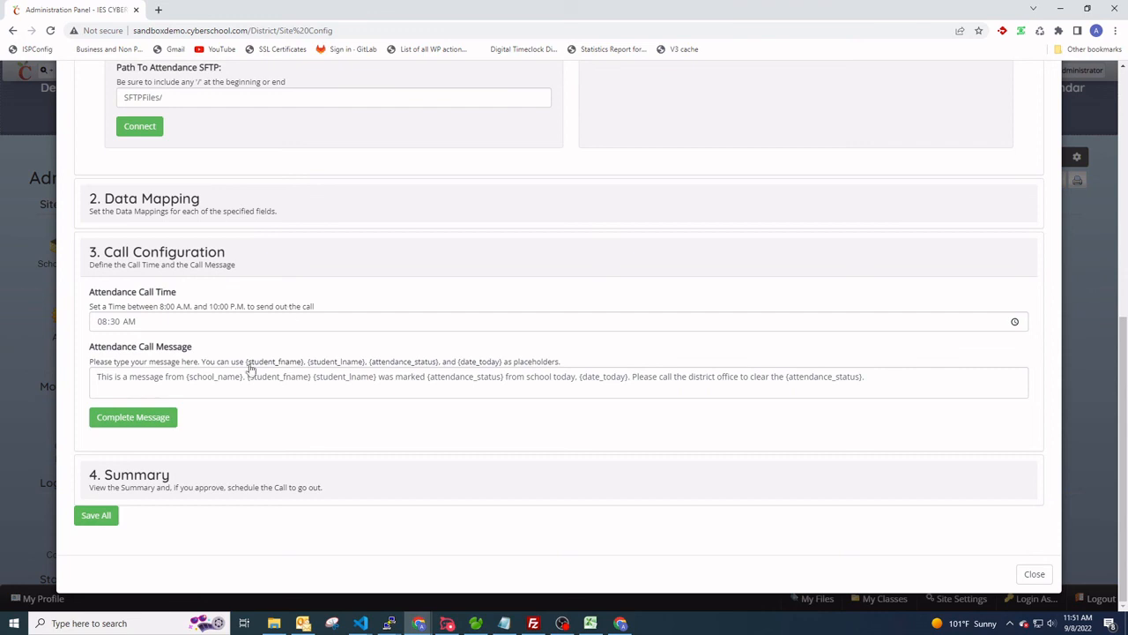
{"action": "left_click", "coordinate": [123, 422]}
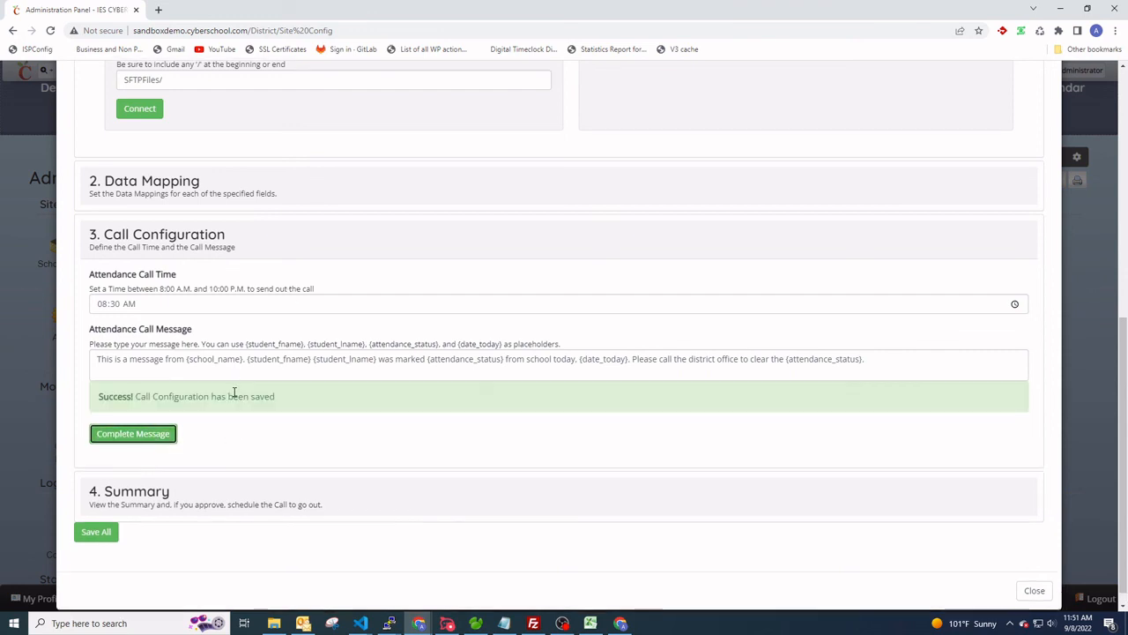
{"action": "left_click", "coordinate": [167, 231]}
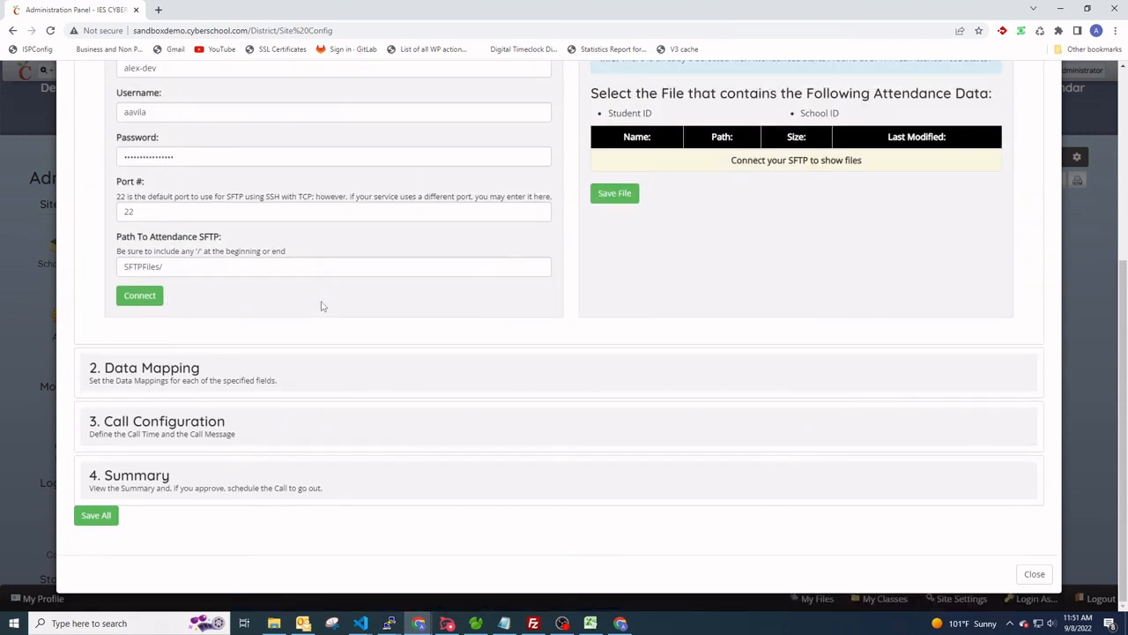
Review the file, filters, mappings and call message in the Summary, and collapse the Summary and SFTP Server sections.
{"action": "left_click", "coordinate": [213, 477]}
{"action": "scroll", "coordinate": [297, 286], "scroll_direction": "down", "scroll_amount": 5}
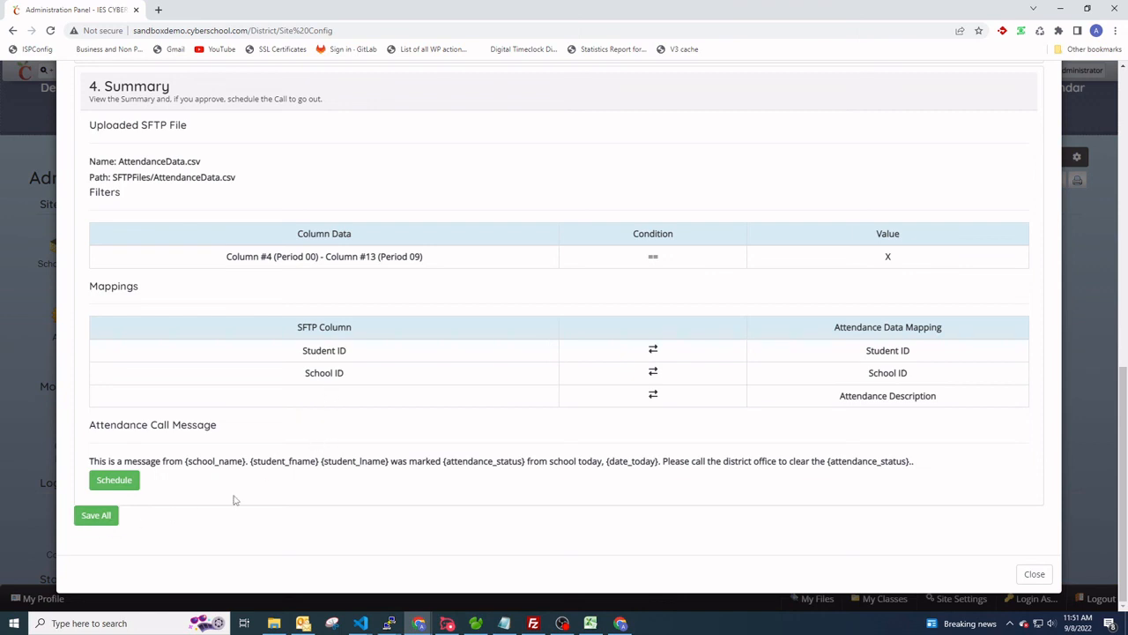
{"action": "scroll", "coordinate": [277, 420], "scroll_direction": "up", "scroll_amount": 2}
{"action": "left_click", "coordinate": [188, 217]}
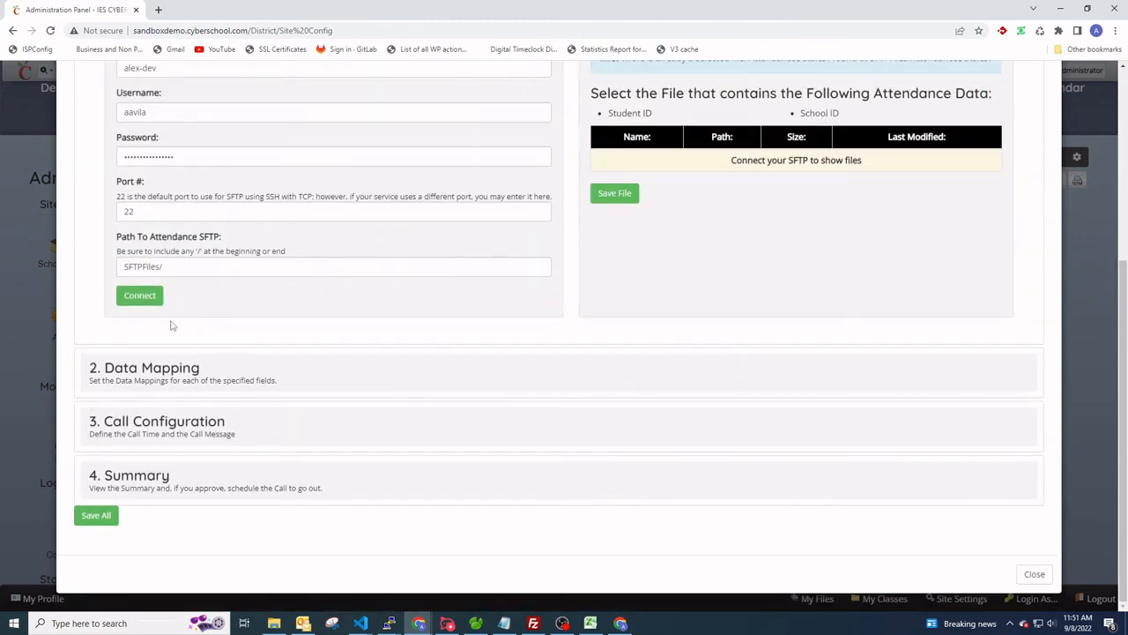
{"action": "scroll", "coordinate": [191, 191], "scroll_direction": "up", "scroll_amount": 2}
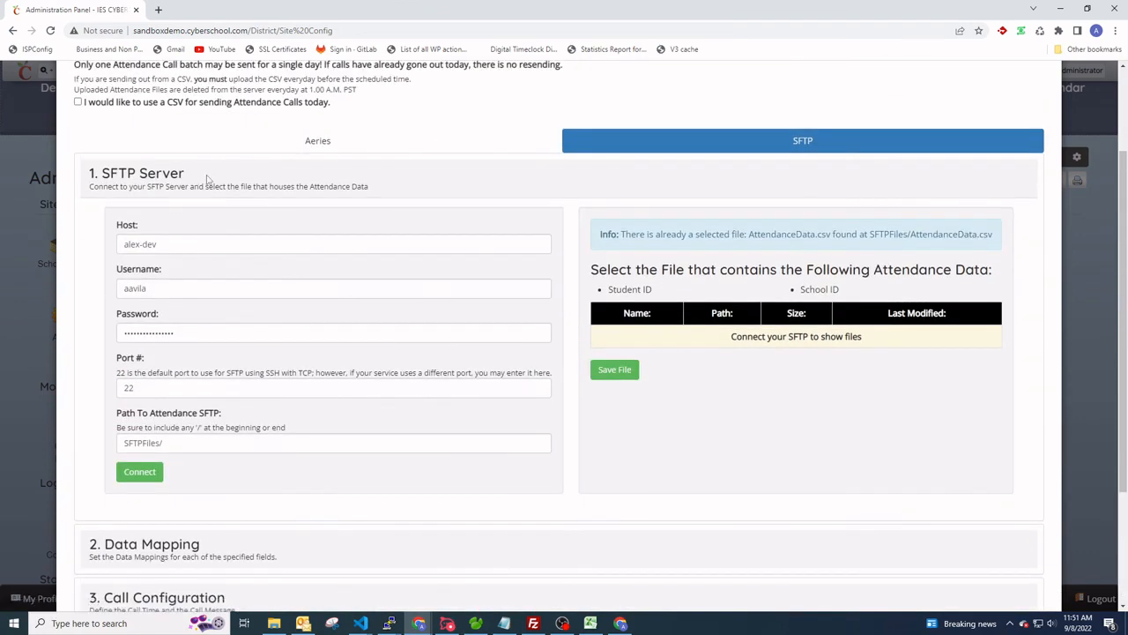
{"action": "left_click", "coordinate": [207, 179]}
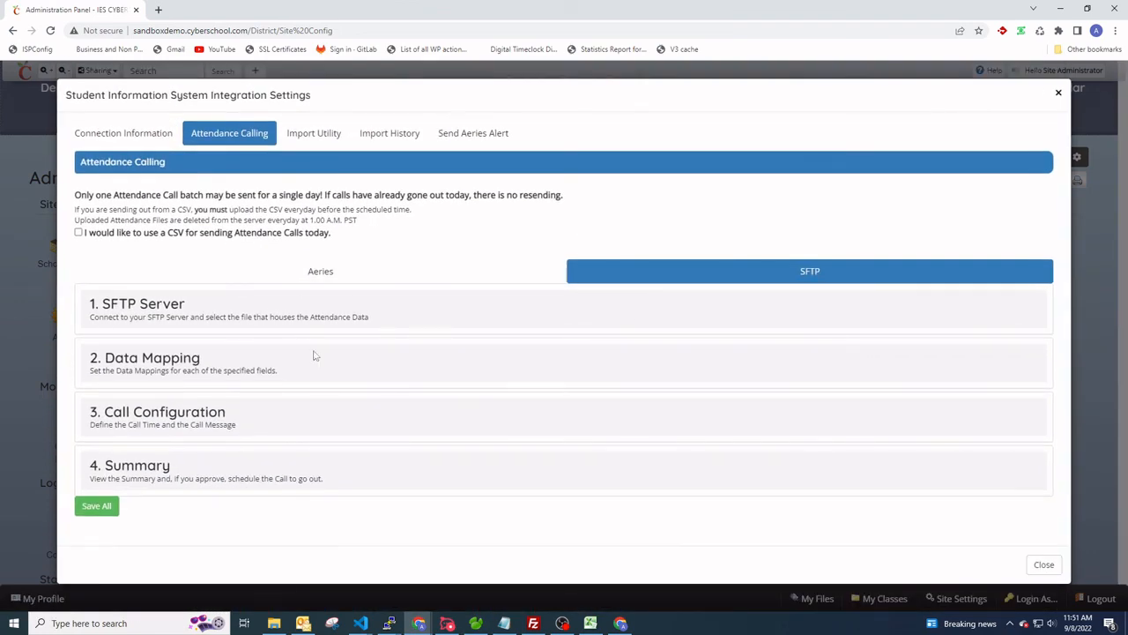